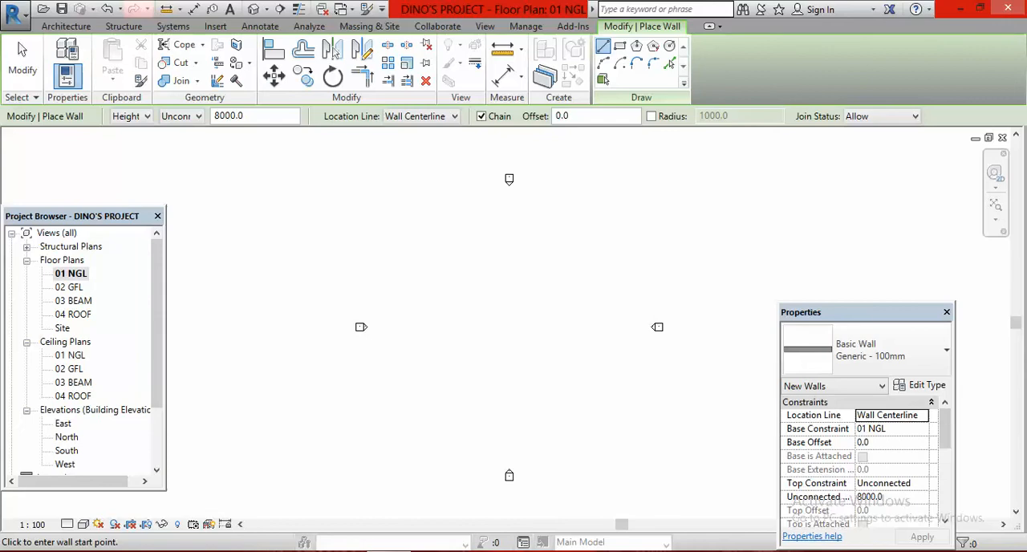
# Open the CAS VID PLAN image from the desktop's VID folder, examine the floor plan's overall dimensions, and return to Revit
pyautogui.click(960, 14)
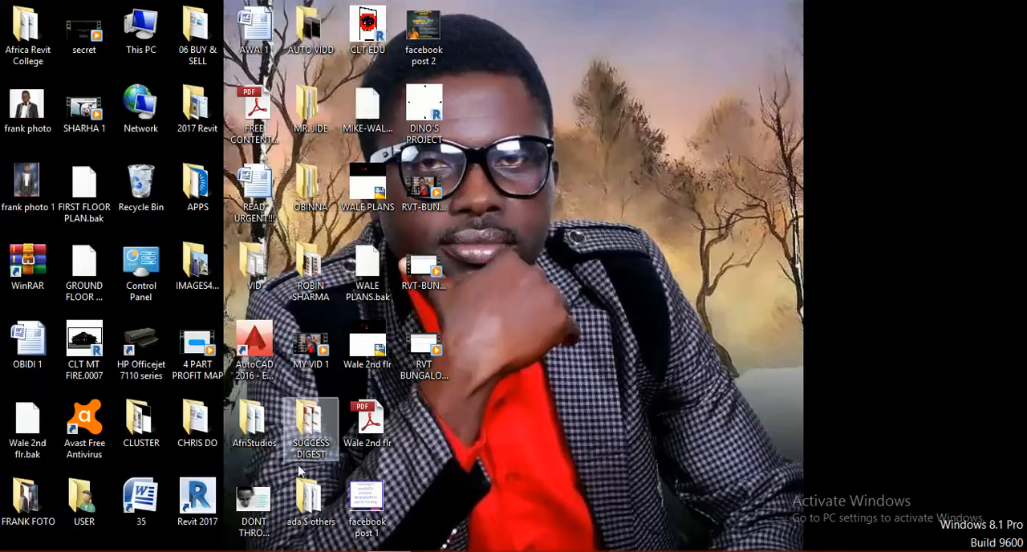
pyautogui.doubleClick(252, 269)
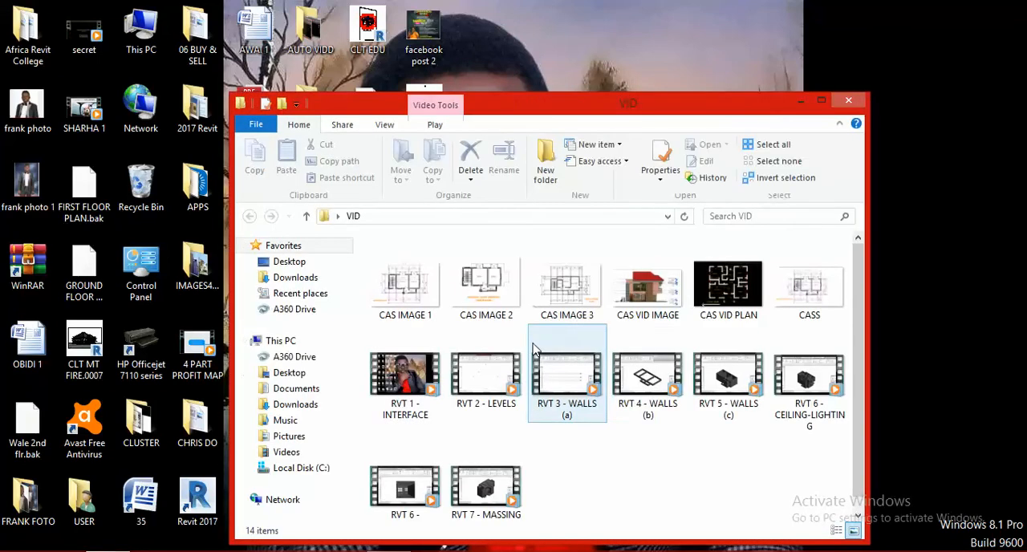
pyautogui.click(737, 294)
pyautogui.doubleClick(737, 294)
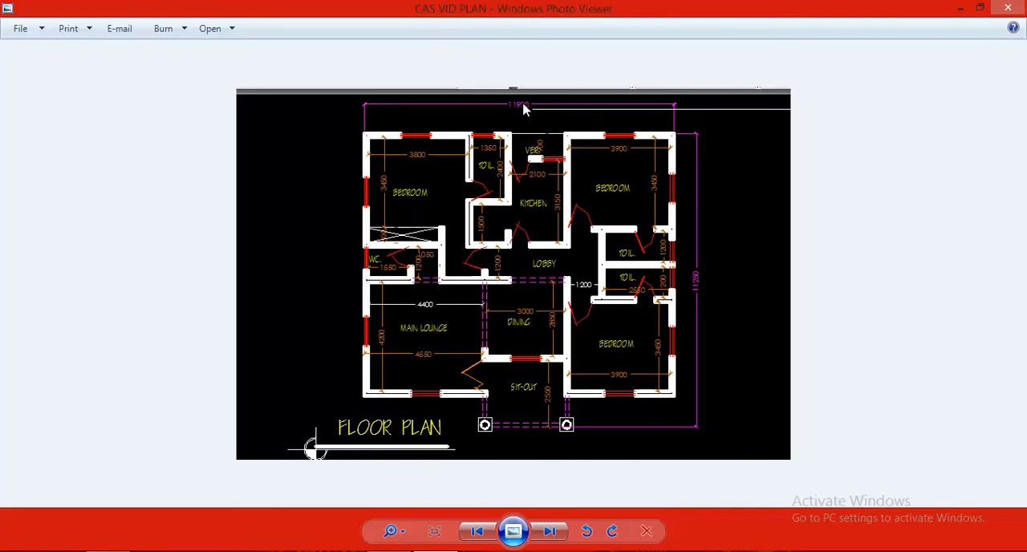
pyautogui.scroll(1, 526, 111)
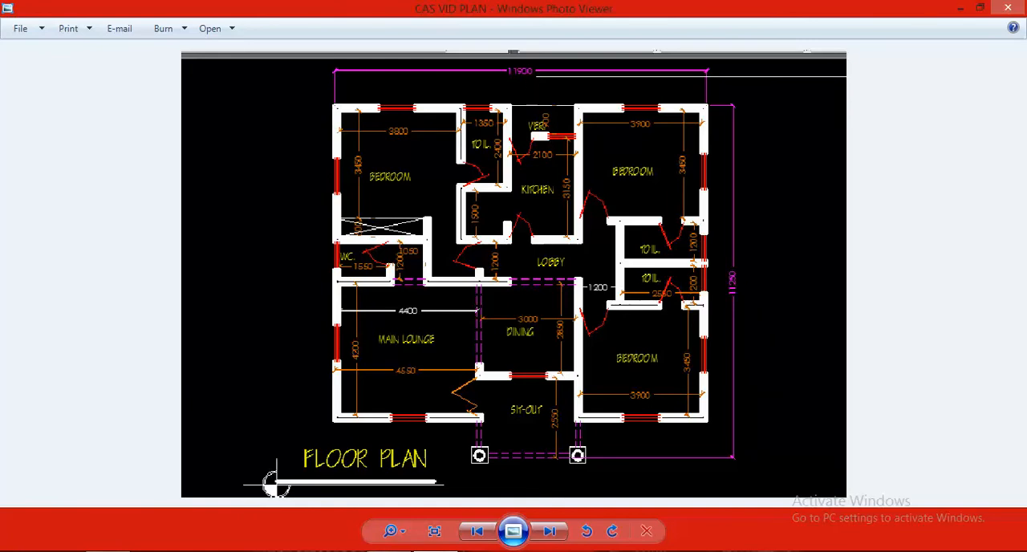
pyautogui.click(390, 550)
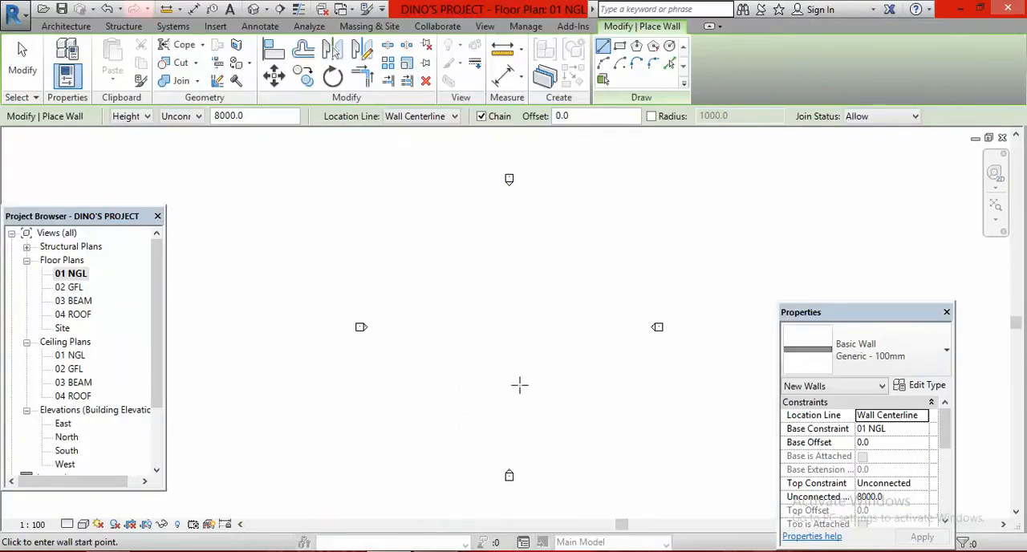
# Leave the wall command and move the east elevation marker farther outward to enlarge the drawing area
pyautogui.scroll(1, 576, 316)
pyautogui.scroll(-1, 499, 332)
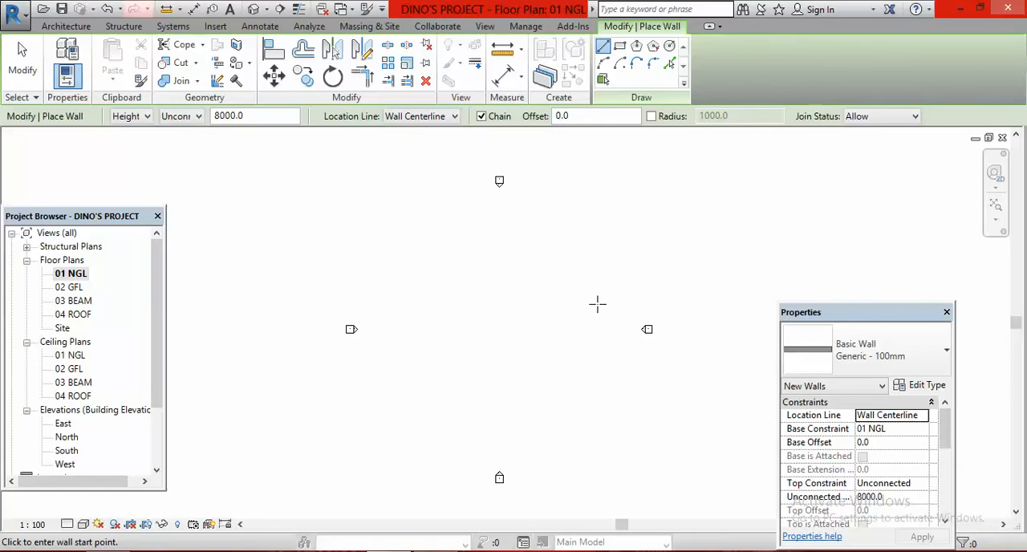
pyautogui.press('Escape')
pyautogui.press('Escape')
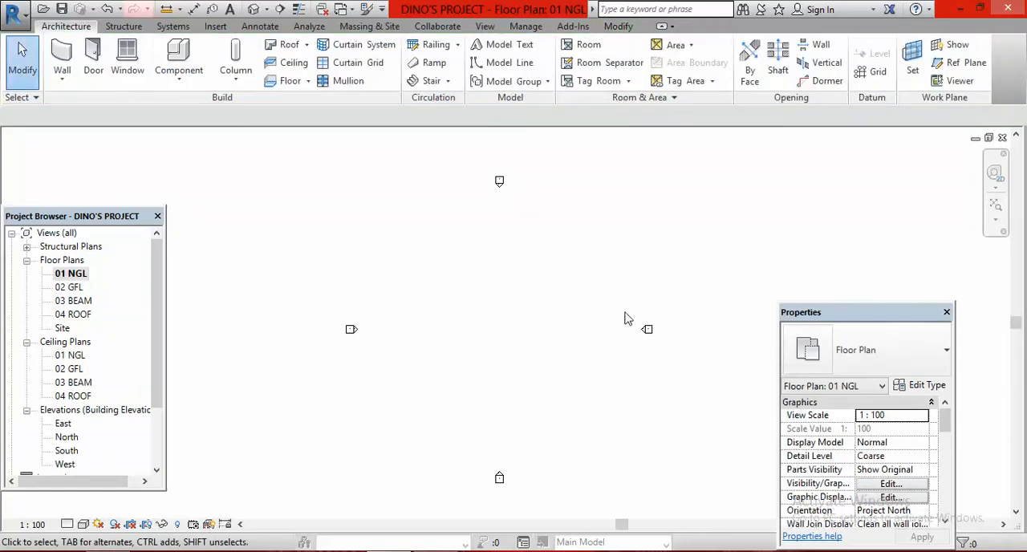
pyautogui.moveTo(607, 276); pyautogui.dragTo(695, 392)
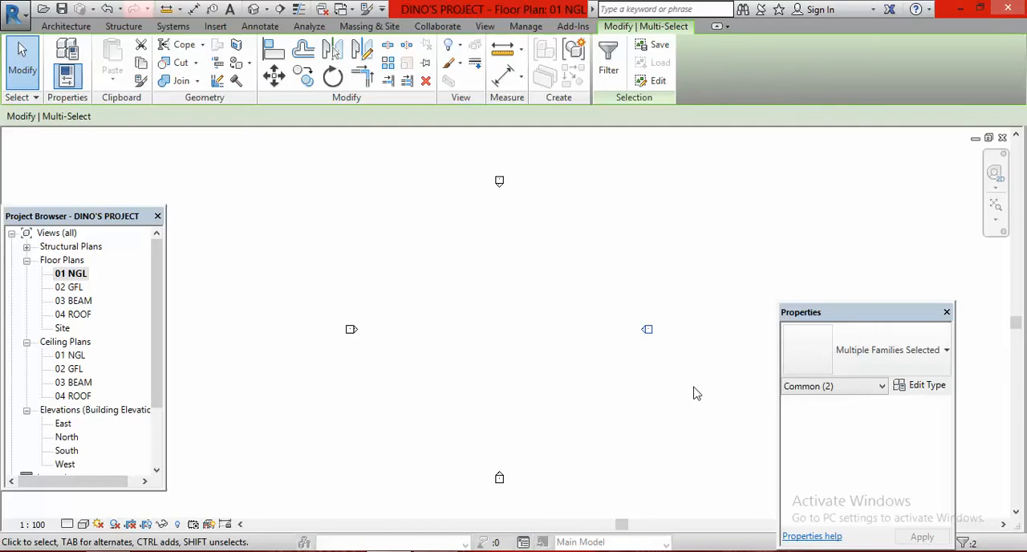
pyautogui.press('Right')
pyautogui.press('Right')
pyautogui.press('Right')
pyautogui.press('Right')
pyautogui.press('Right')
pyautogui.press('Right')
pyautogui.press('Right')
pyautogui.press('Right')
pyautogui.press('Right')
pyautogui.press('Right')
pyautogui.press('Right')
pyautogui.press('Right')
pyautogui.press('Right')
pyautogui.press('Right')
pyautogui.press('Right')
# Move the west elevation marker farther outward, away from the middle of the plan
pyautogui.moveTo(309, 298); pyautogui.dragTo(405, 379)
pyautogui.press('Left')
pyautogui.press('Left')
pyautogui.press('Left')
pyautogui.press('Left')
pyautogui.press('Left')
pyautogui.press('Left')
pyautogui.press('Left')
pyautogui.press('Left')
pyautogui.press('Left')
pyautogui.press('Left')
pyautogui.press('Left')
pyautogui.press('Left')
pyautogui.press('Left')
pyautogui.press('Left')
pyautogui.press('Left')
pyautogui.press('Left')
# Move the south elevation marker slightly downward, away from the middle of the plan
pyautogui.moveTo(472, 443); pyautogui.dragTo(539, 512)
pyautogui.press('Down')
pyautogui.press('Down')
pyautogui.press('Down')
pyautogui.press('Down')
pyautogui.press('Down')
pyautogui.press('Down')
pyautogui.press('Down')
pyautogui.press('Down')
# Move the north elevation marker upward, away from the middle of the plan, and clear the selection
pyautogui.moveTo(470, 169); pyautogui.dragTo(552, 225)
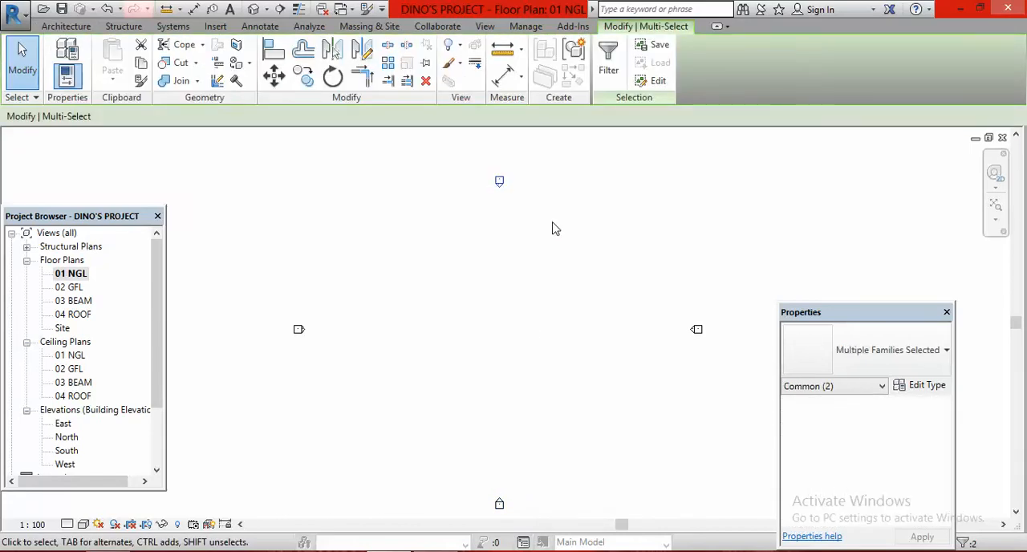
pyautogui.press('Up')
pyautogui.press('Up')
pyautogui.press('Up')
pyautogui.press('Up')
pyautogui.press('Up')
pyautogui.press('Up')
pyautogui.click(551, 230)
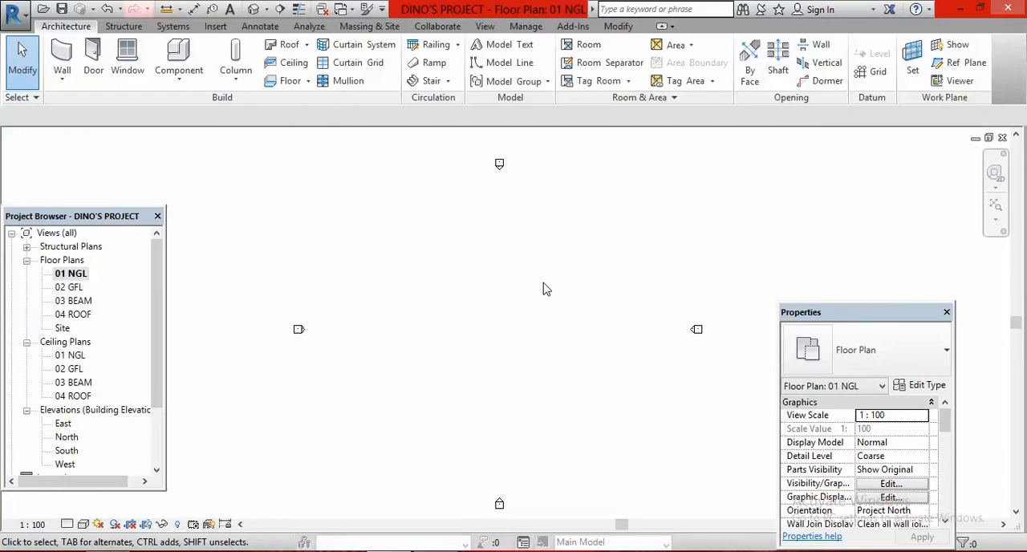
# Set up a new Generic - 150mm wall with height up to 02 GFL and location line Core Face: Exterior
pyautogui.click(64, 52)
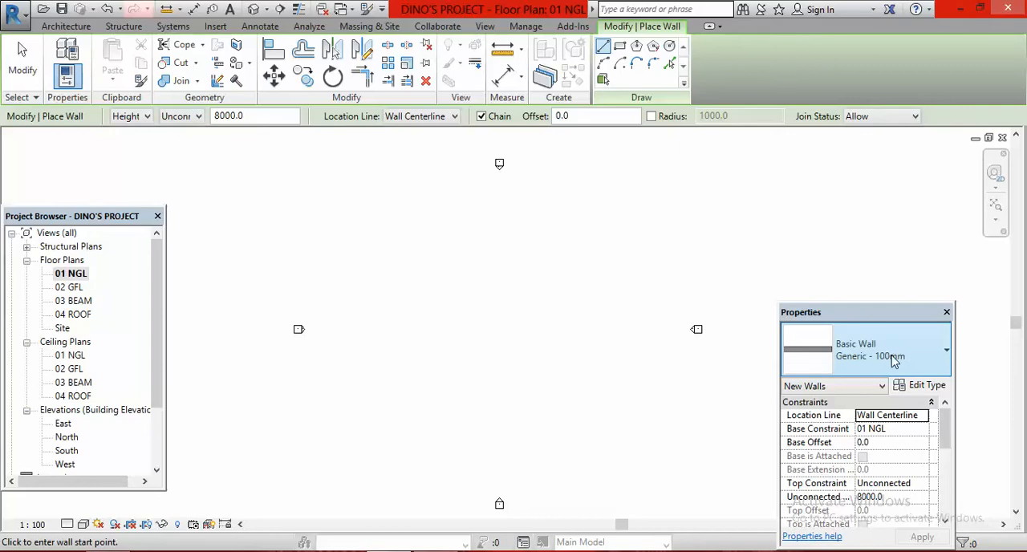
pyautogui.click(948, 356)
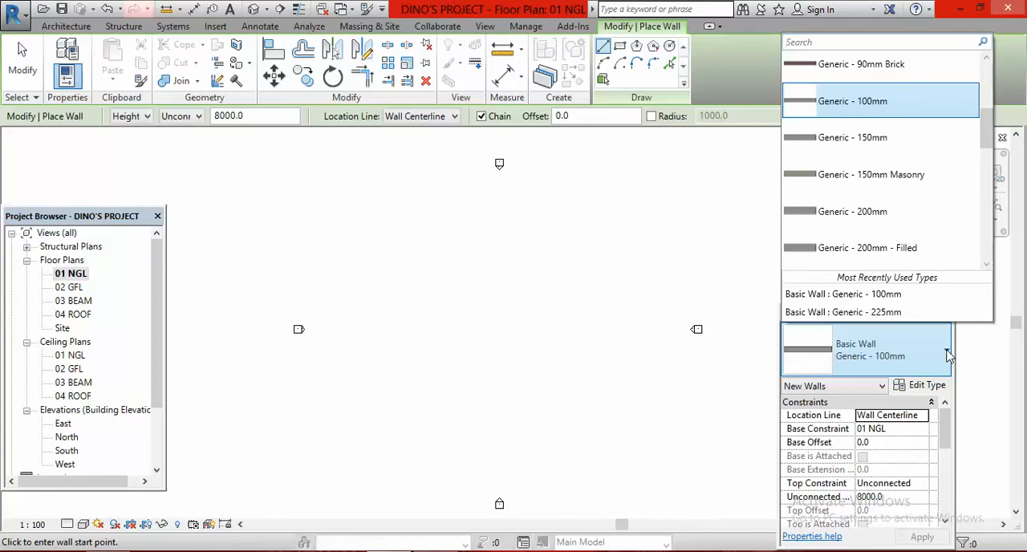
pyautogui.click(877, 140)
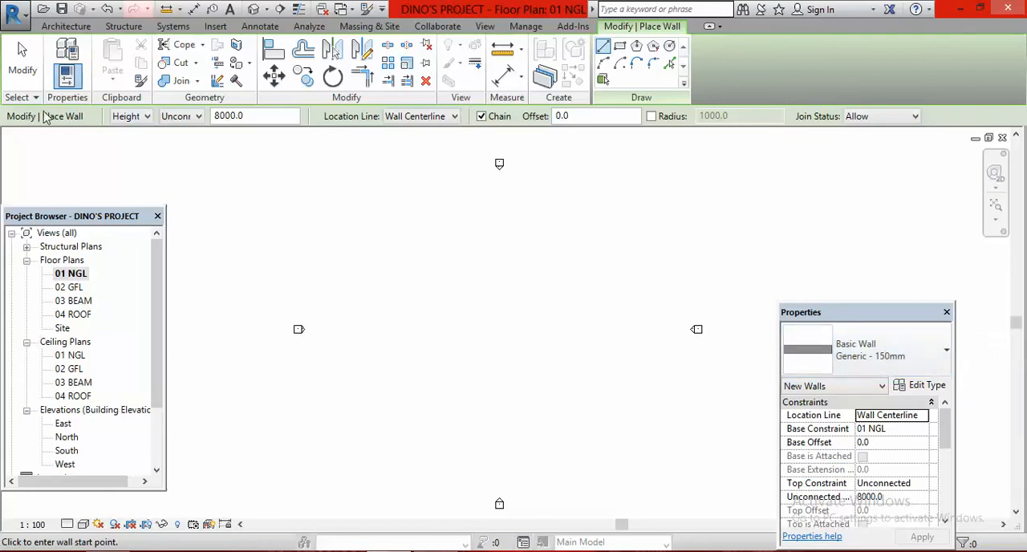
pyautogui.click(199, 117)
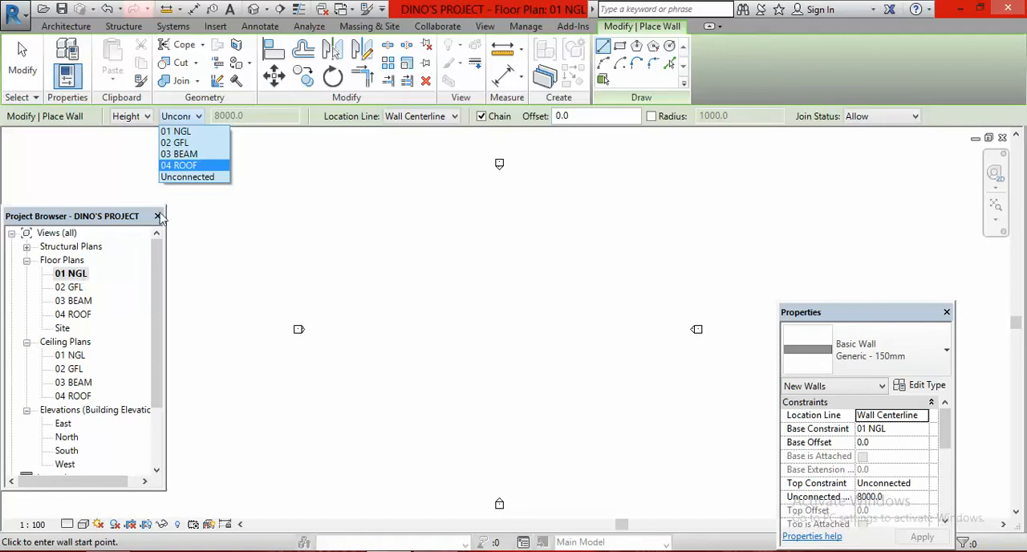
pyautogui.click(188, 143)
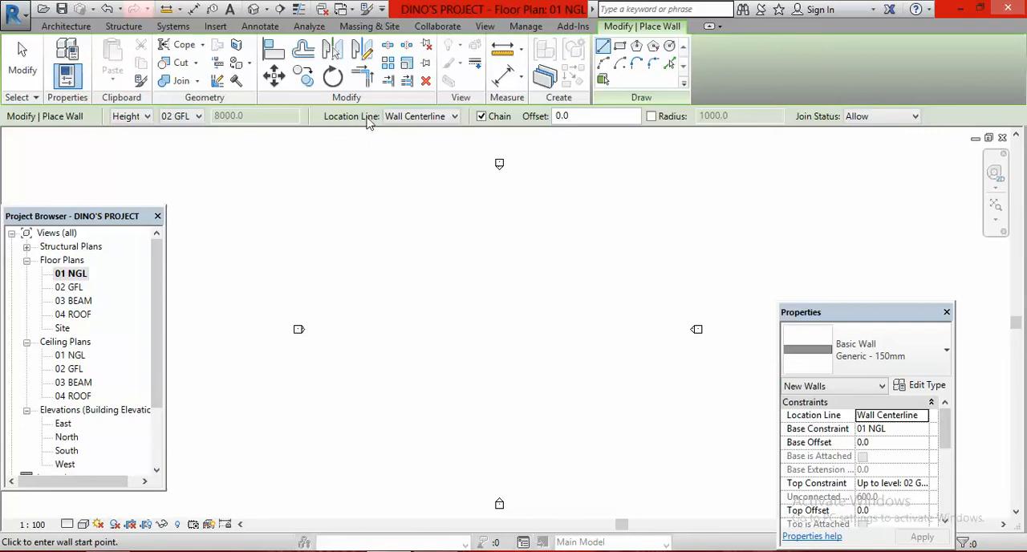
pyautogui.click(454, 117)
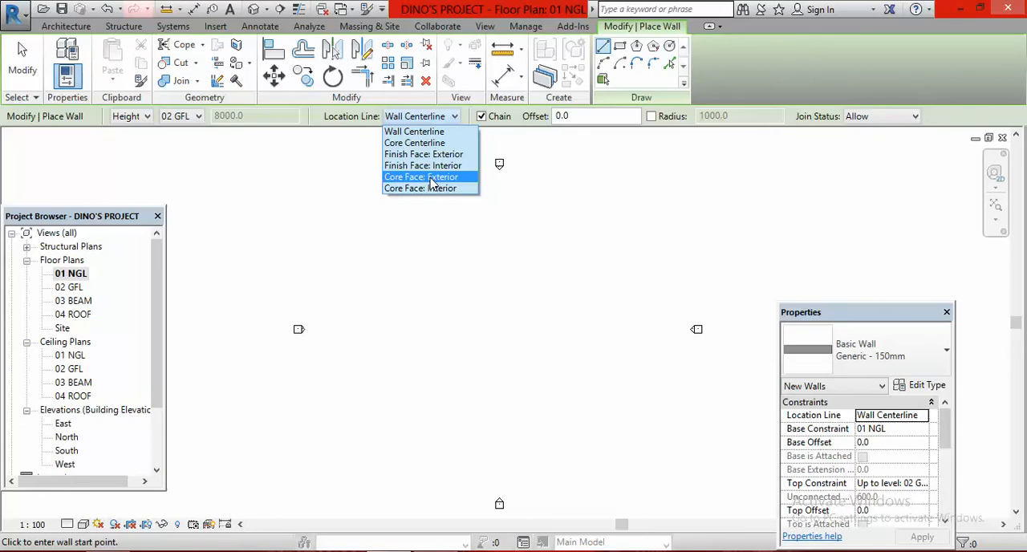
pyautogui.click(432, 178)
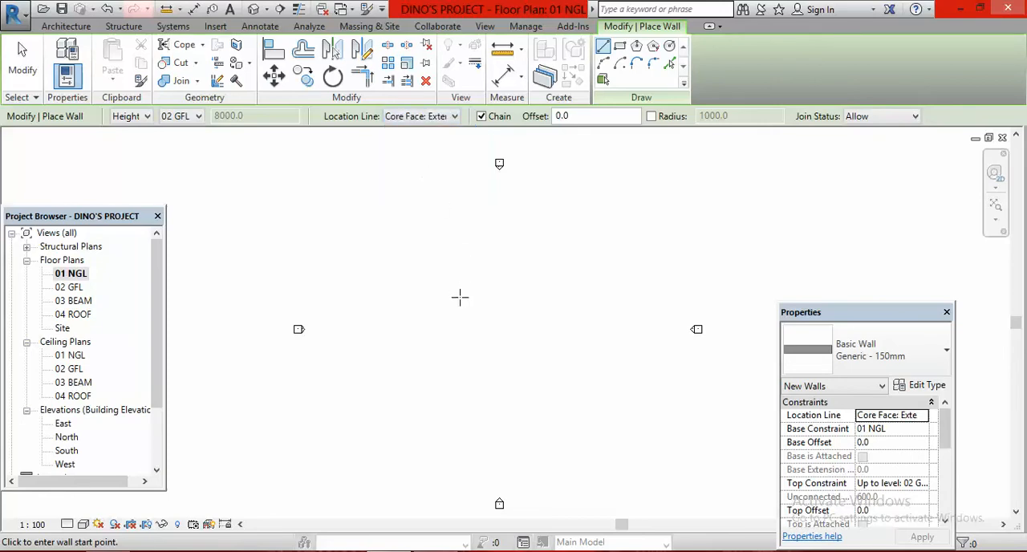
# Draw the north wall 11900 mm long eastward, then continue the chain with an east wall 11250 mm long southward
pyautogui.click(429, 269)
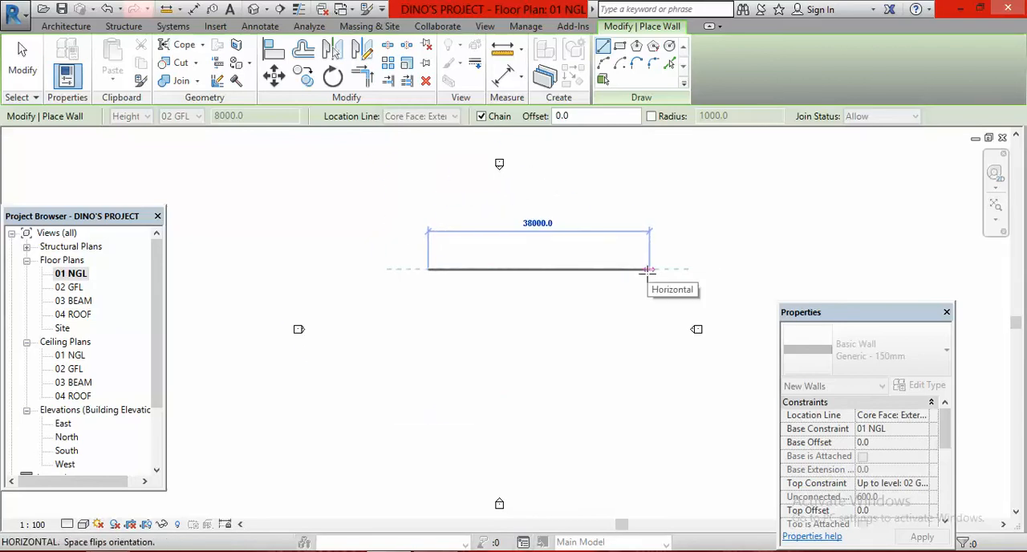
pyautogui.write('11900')
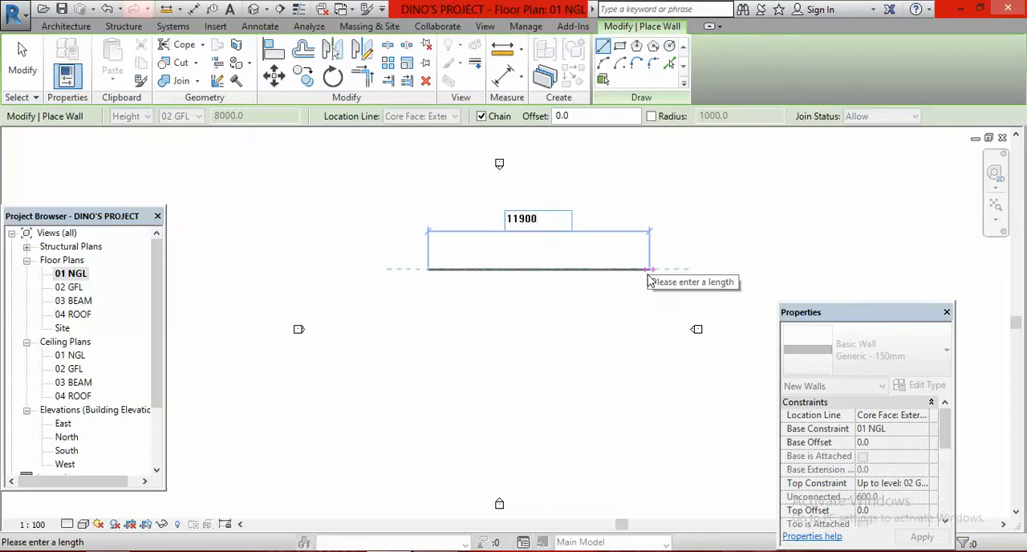
pyautogui.press('Return')
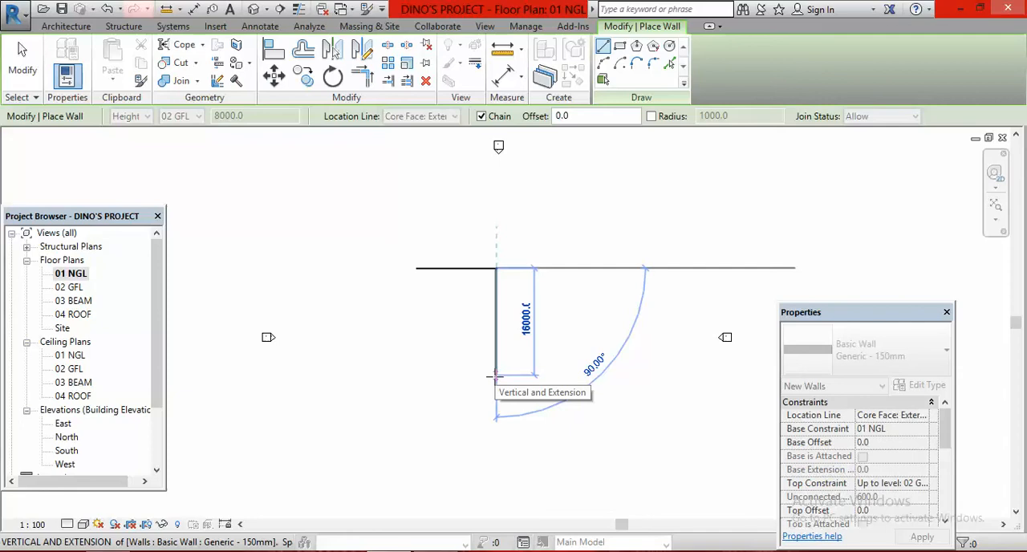
pyautogui.write('112')
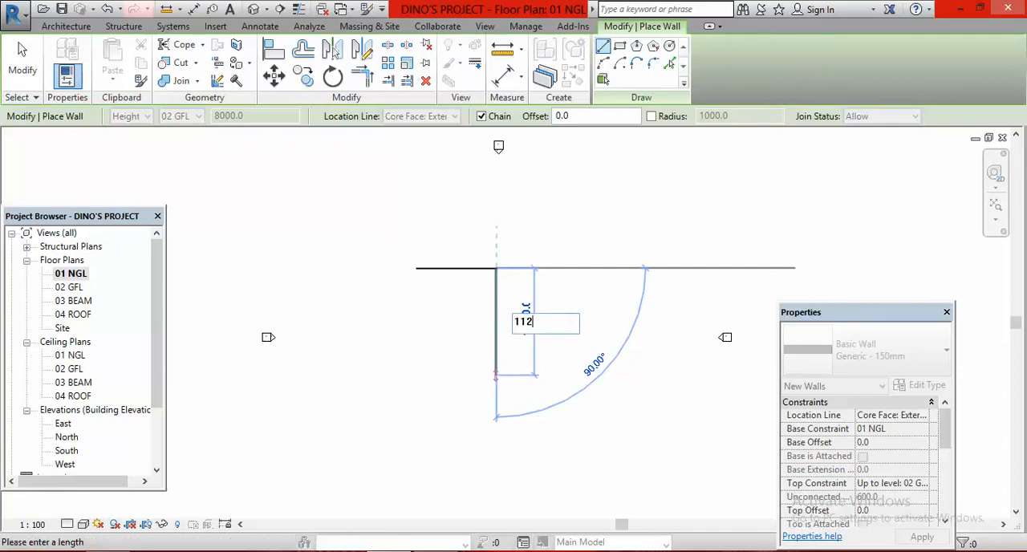
pyautogui.write('50')
pyautogui.press('Return')
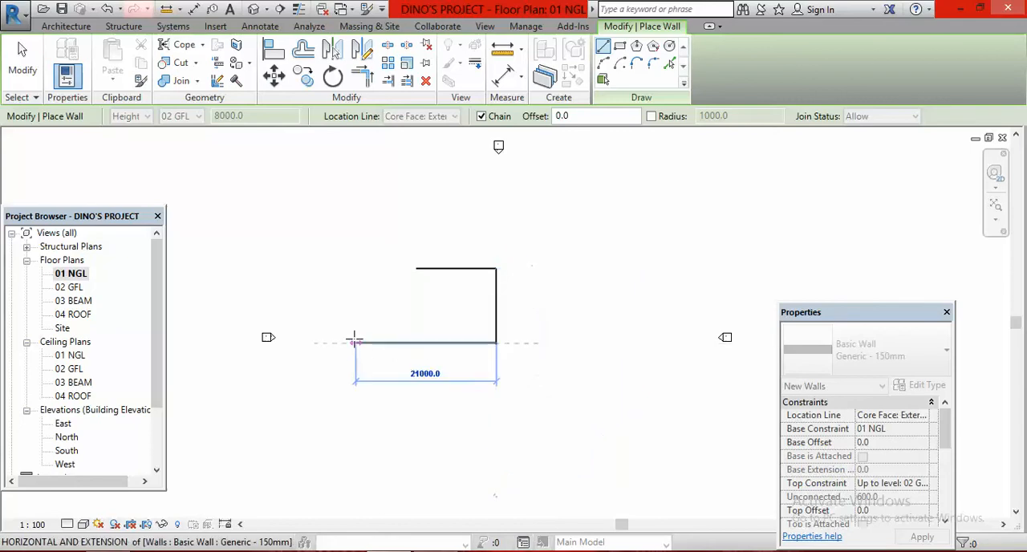
# Draw the south wall 11900 mm long westward and close the rectangle with a west wall ending at the chain's start point
pyautogui.write('11')
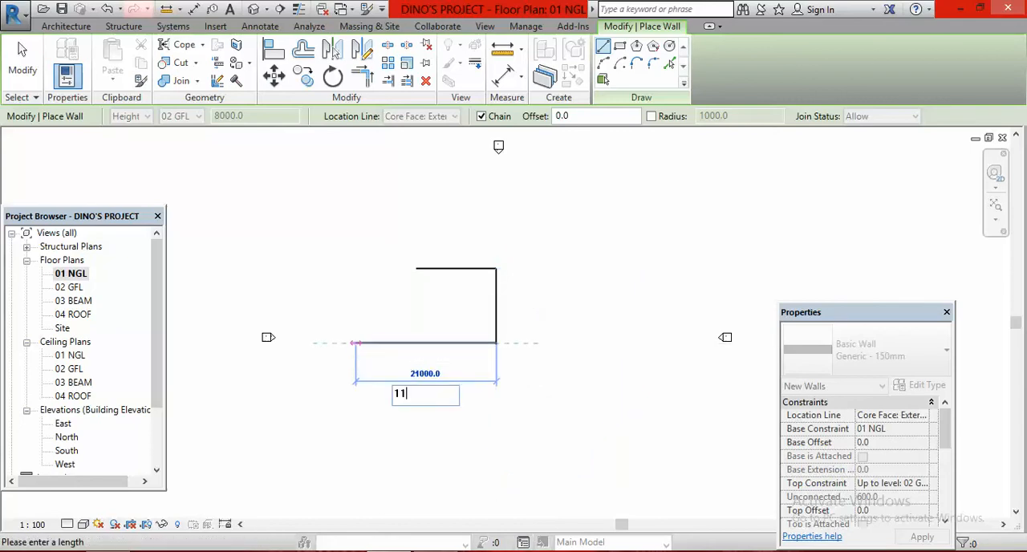
pyautogui.write('000')
pyautogui.press('Return')
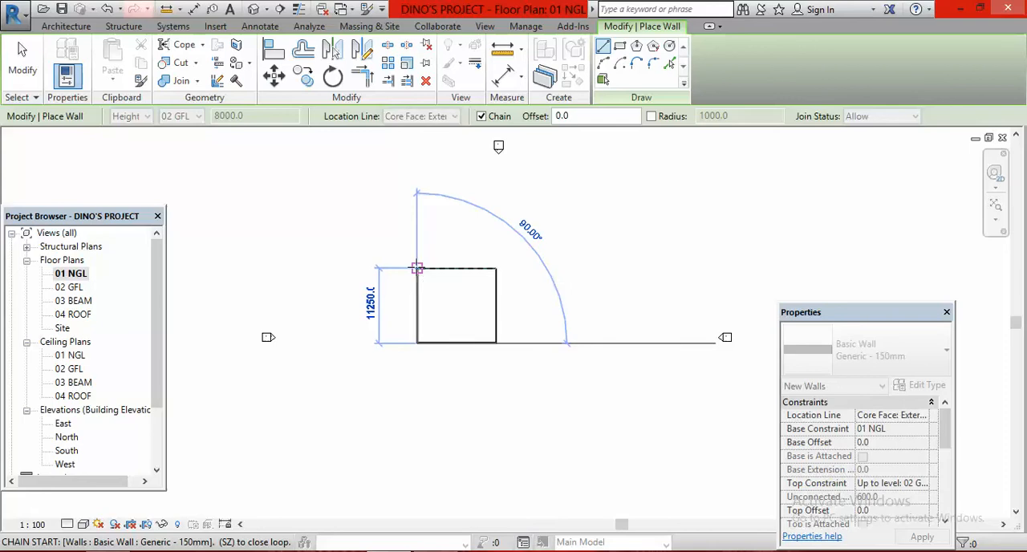
pyautogui.click(417, 267)
pyautogui.press('Escape')
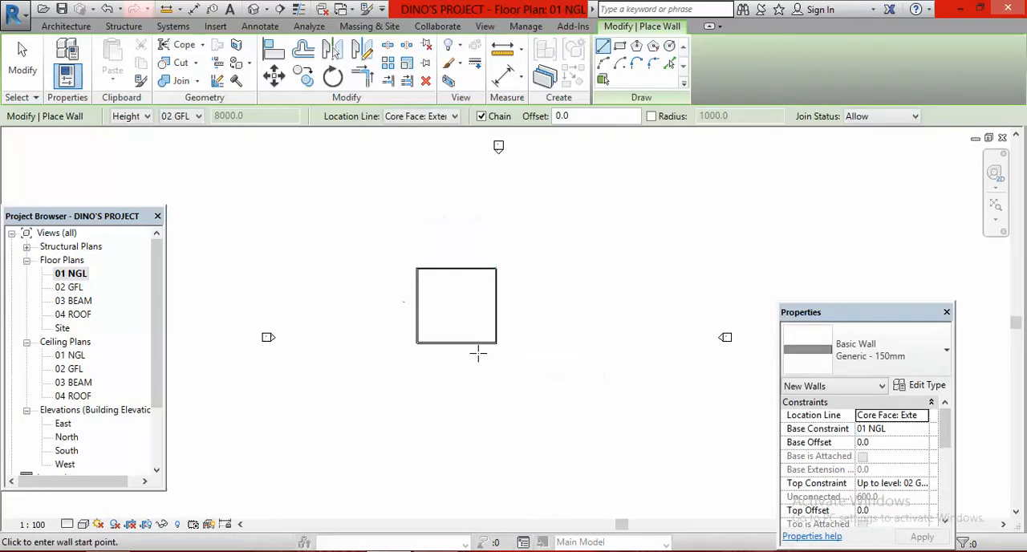
pyautogui.press('Escape')
# Start an aligned dimension and save the project from the save reminder
pyautogui.scroll(3, 411, 303)
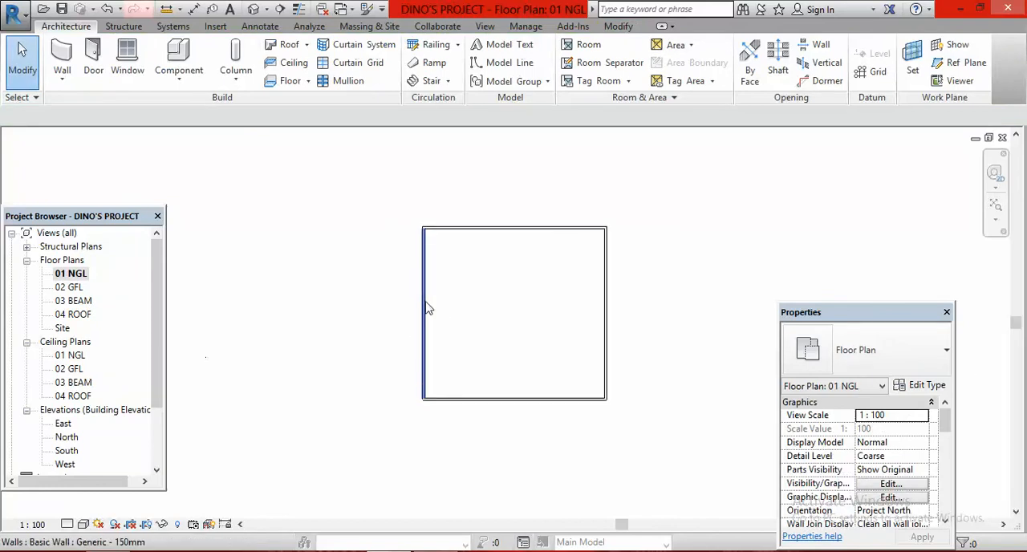
pyautogui.scroll(1, 498, 235)
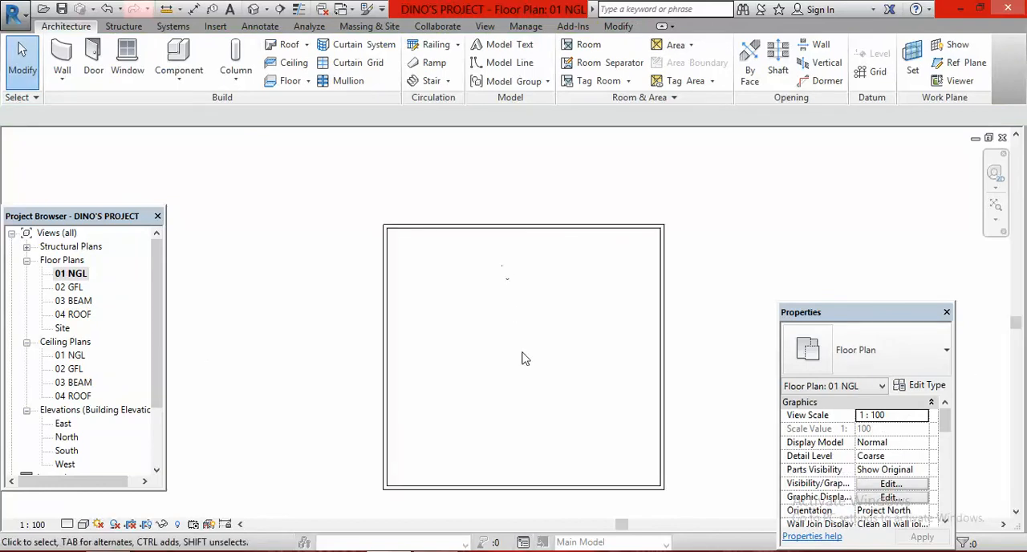
pyautogui.scroll(-1, 562, 353)
pyautogui.scroll(1, 596, 348)
pyautogui.scroll(1, 559, 351)
pyautogui.scroll(-2, 560, 351)
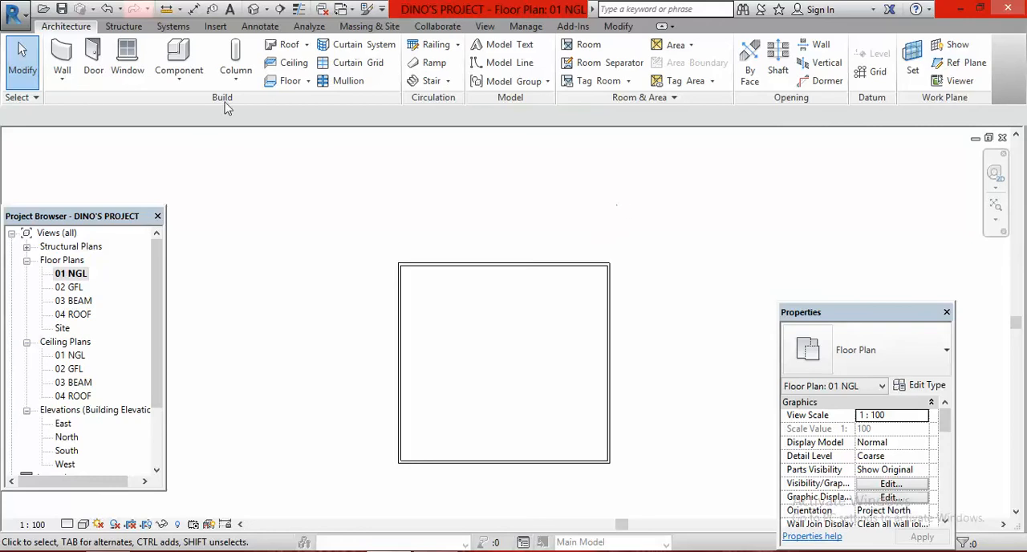
pyautogui.click(195, 14)
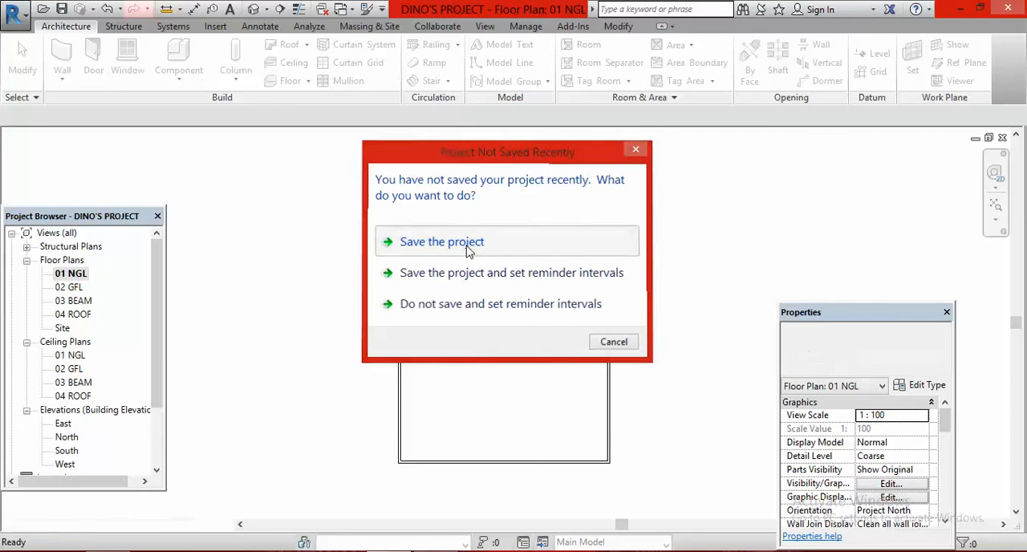
pyautogui.click(470, 242)
# Start an aligned dimension and set its reference preference to Wall faces
pyautogui.press('d')
pyautogui.press('i')
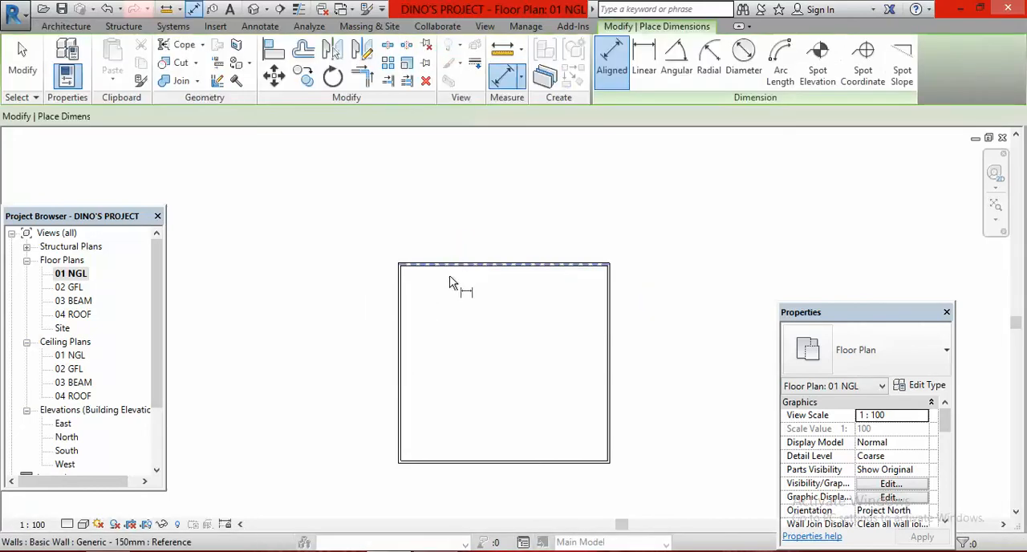
pyautogui.scroll(2, 424, 433)
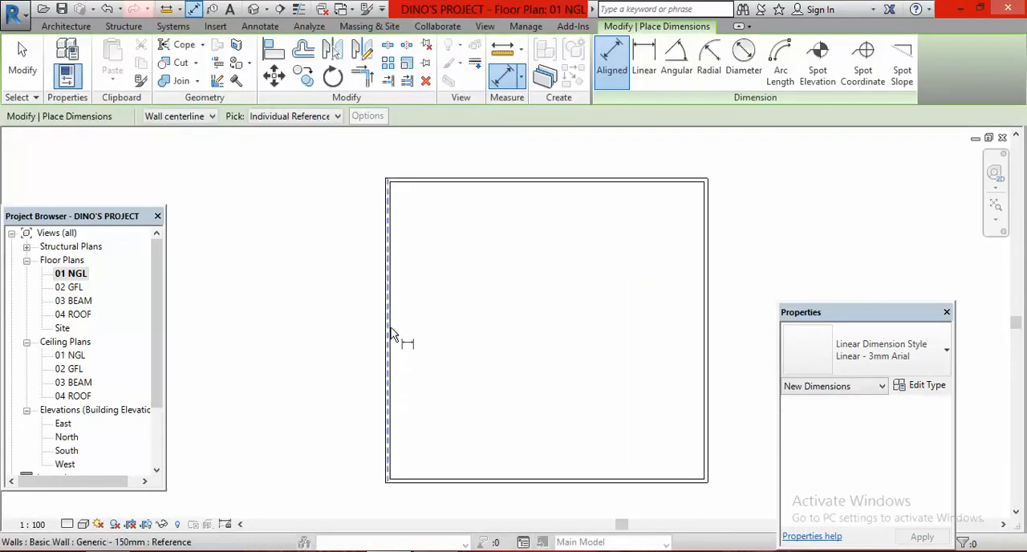
pyautogui.scroll(3, 394, 339)
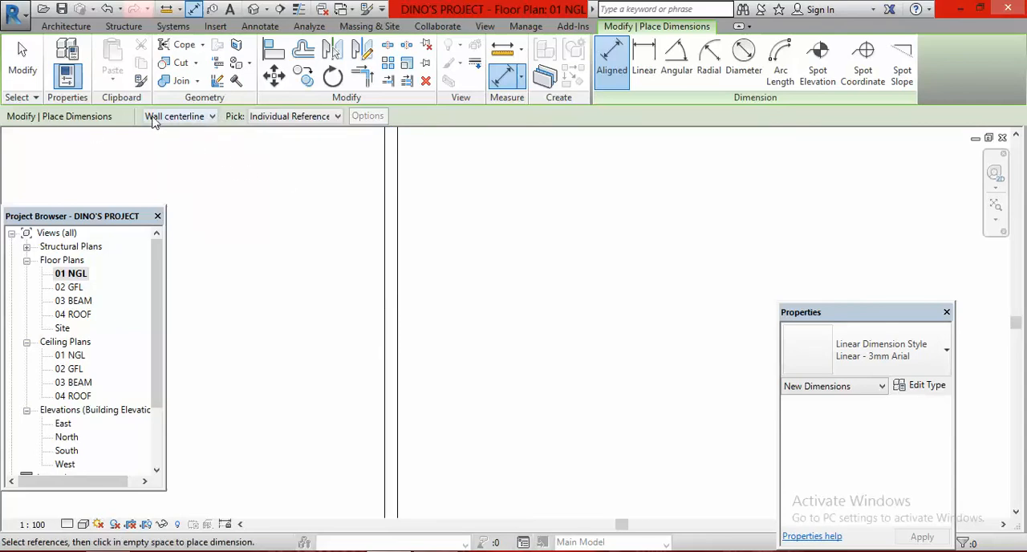
pyautogui.click(212, 117)
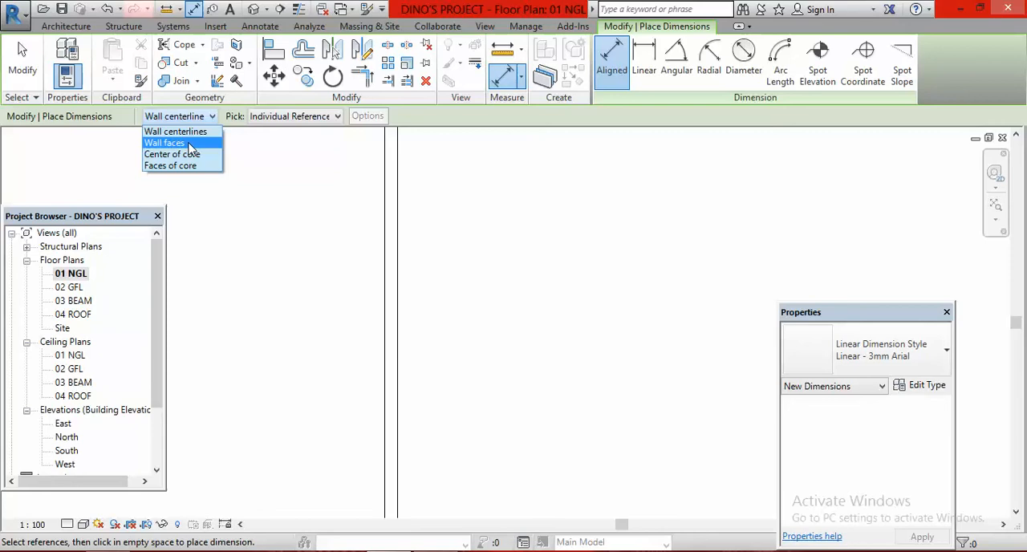
pyautogui.click(190, 144)
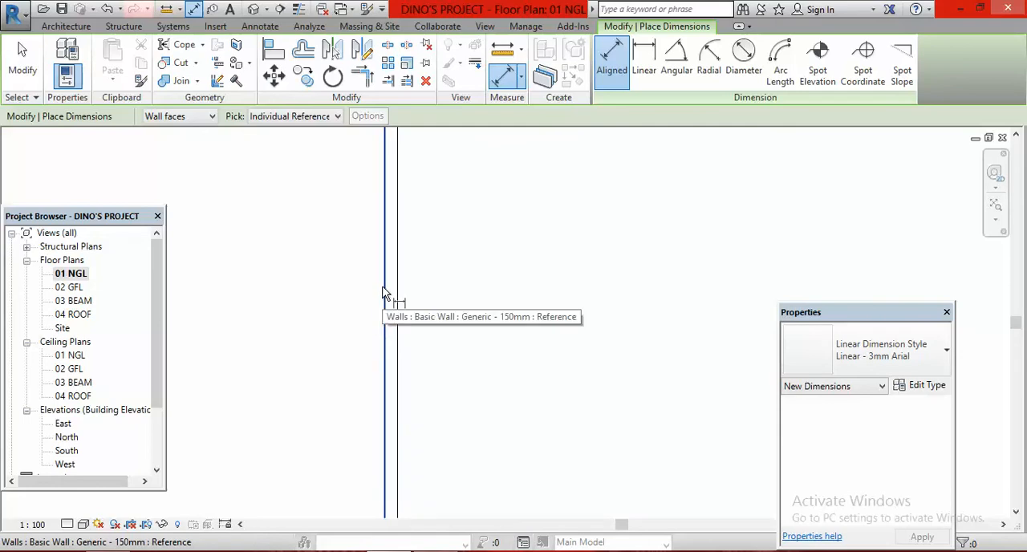
# Dimension the overall width between the outer faces of the west and east walls, placing the line inside the rectangle
pyautogui.scroll(-5, 347, 335)
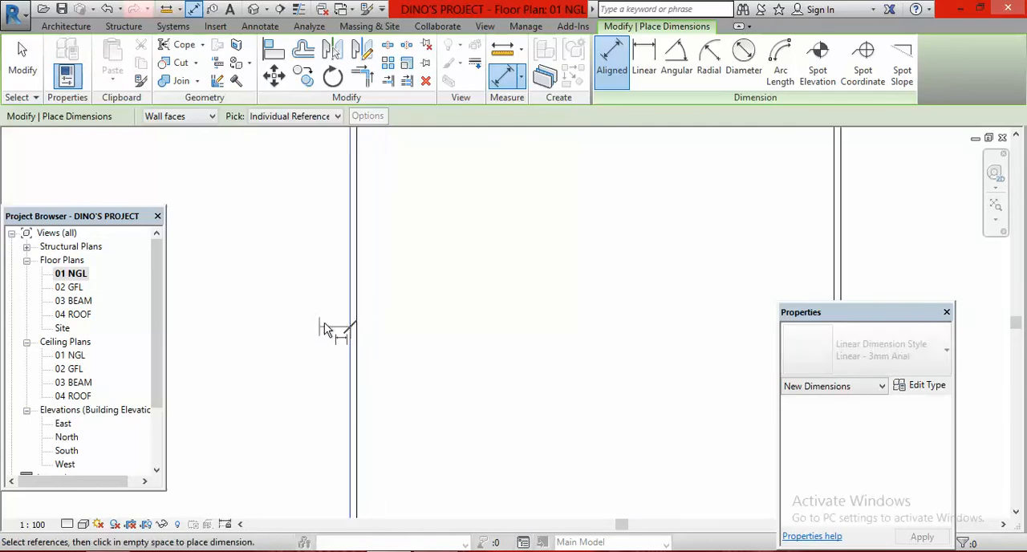
pyautogui.click(340, 320)
pyautogui.scroll(4, 527, 332)
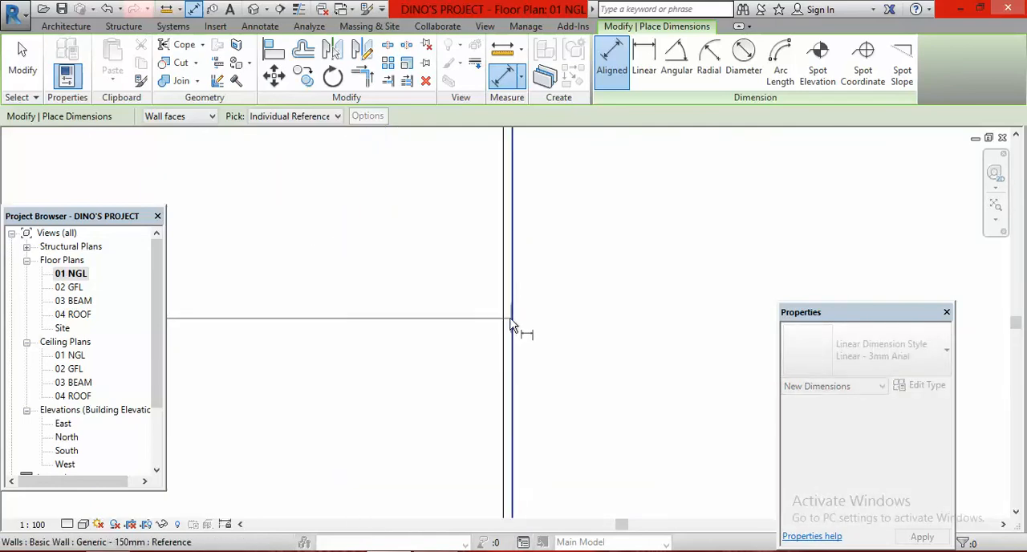
pyautogui.click(515, 325)
pyautogui.scroll(-3, 634, 313)
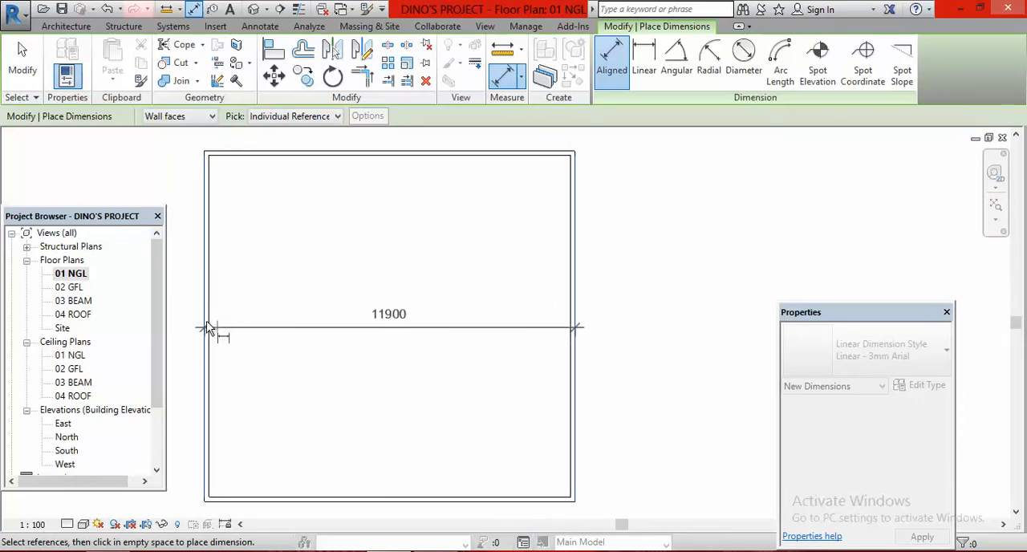
pyautogui.click(456, 340)
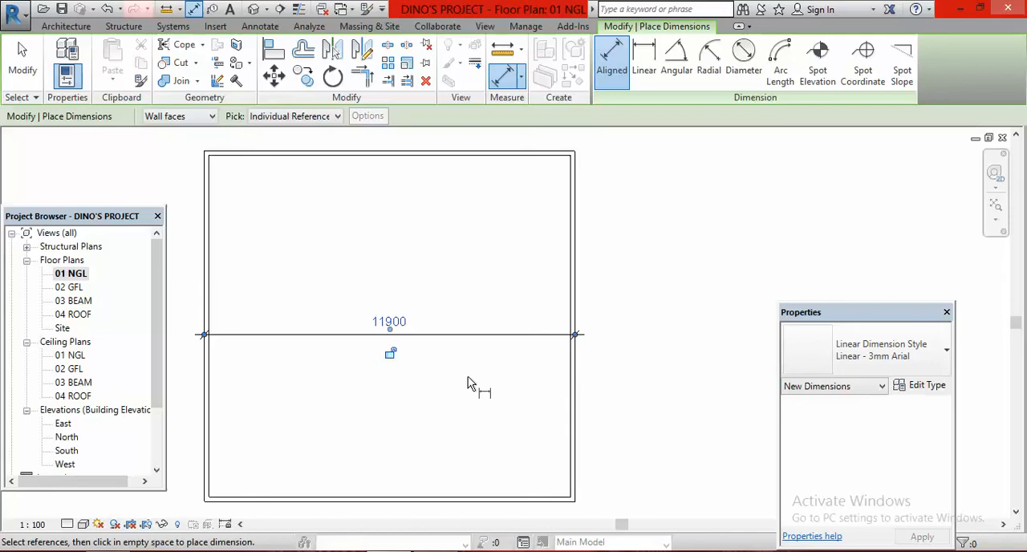
# Dimension the overall depth between the outer faces of the south and north walls, placing the line near the east wall
pyautogui.scroll(-1, 463, 282)
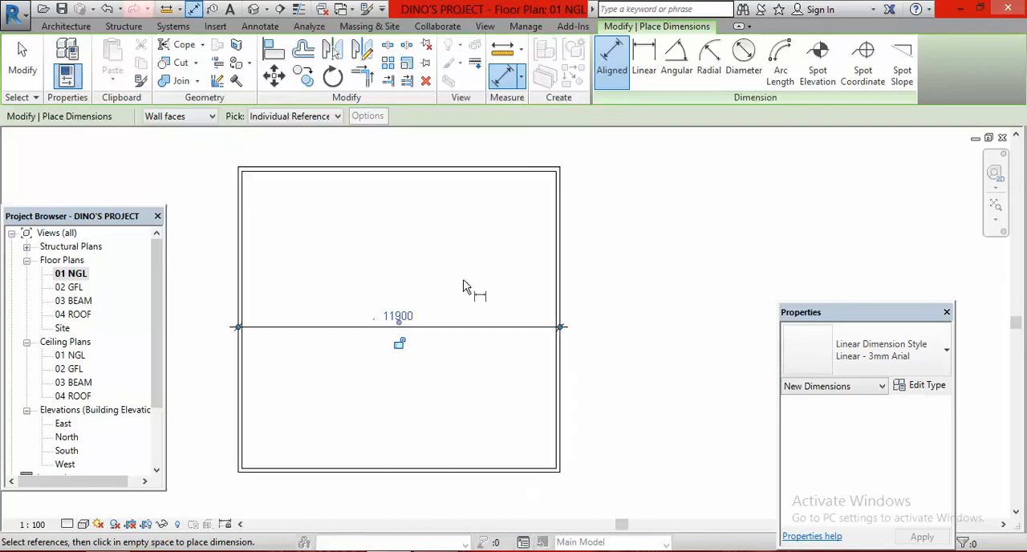
pyautogui.scroll(-1, 525, 465)
pyautogui.scroll(2, 509, 470)
pyautogui.scroll(-3, 504, 463)
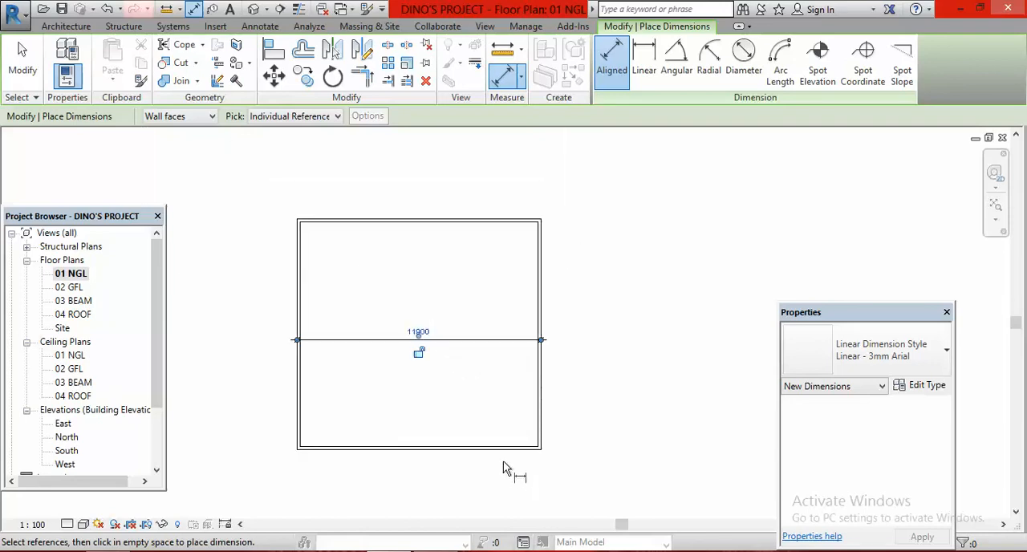
pyautogui.scroll(3, 503, 463)
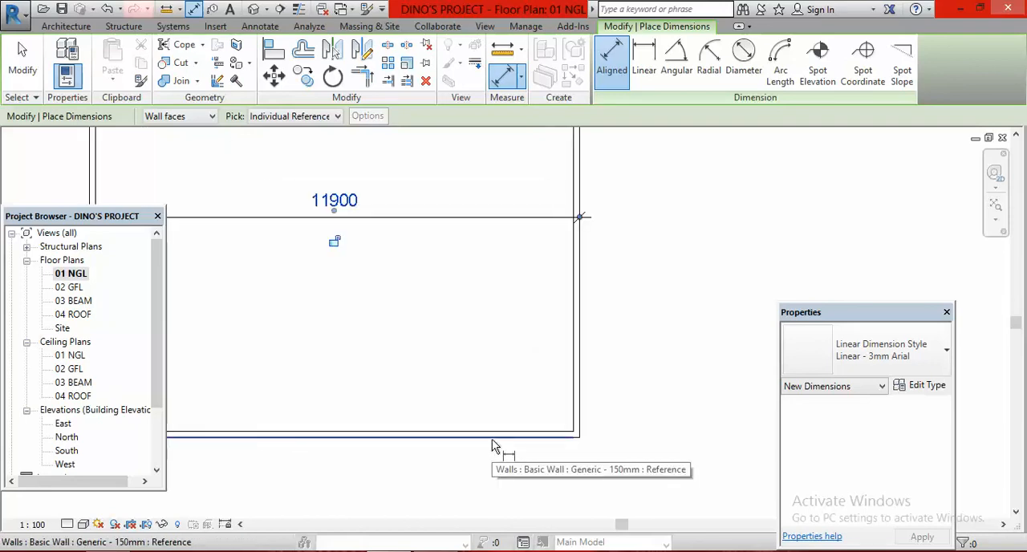
pyautogui.click(494, 447)
pyautogui.scroll(-3, 492, 442)
pyautogui.scroll(3, 497, 240)
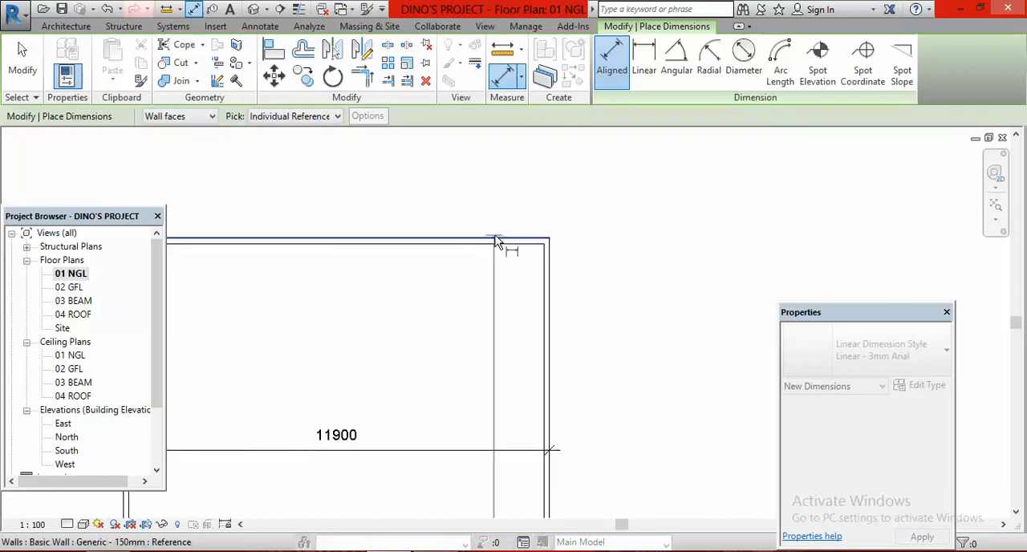
pyautogui.click(499, 240)
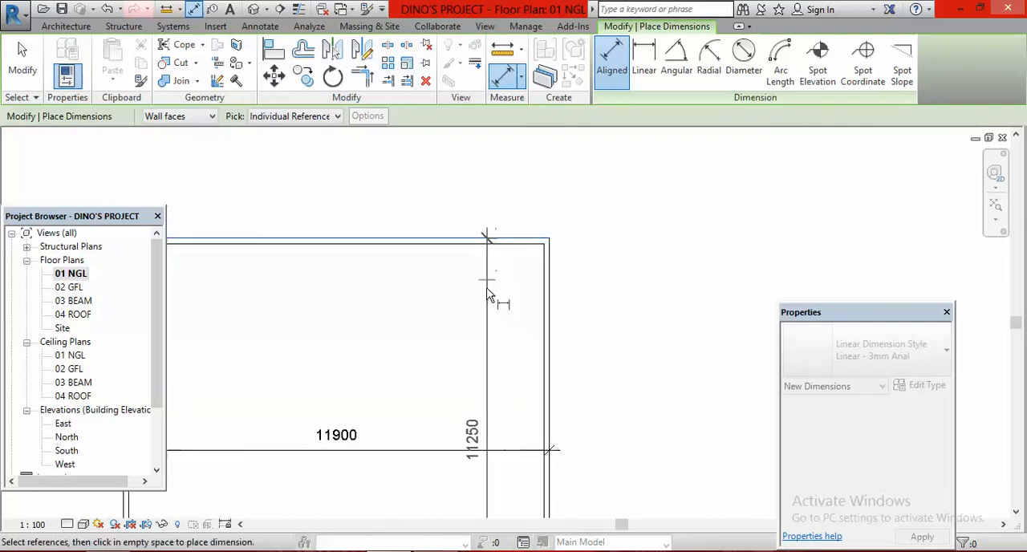
pyautogui.click(486, 335)
pyautogui.scroll(-2, 562, 397)
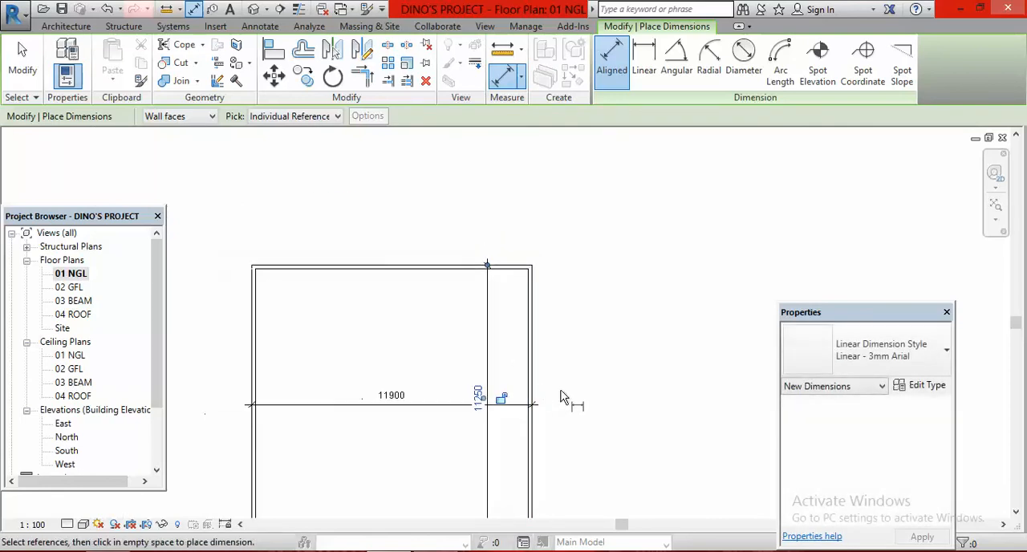
pyautogui.press('Escape')
pyautogui.press('Escape')
# Delete the depth dimension and the width dimension from the plan
pyautogui.scroll(-2, 538, 392)
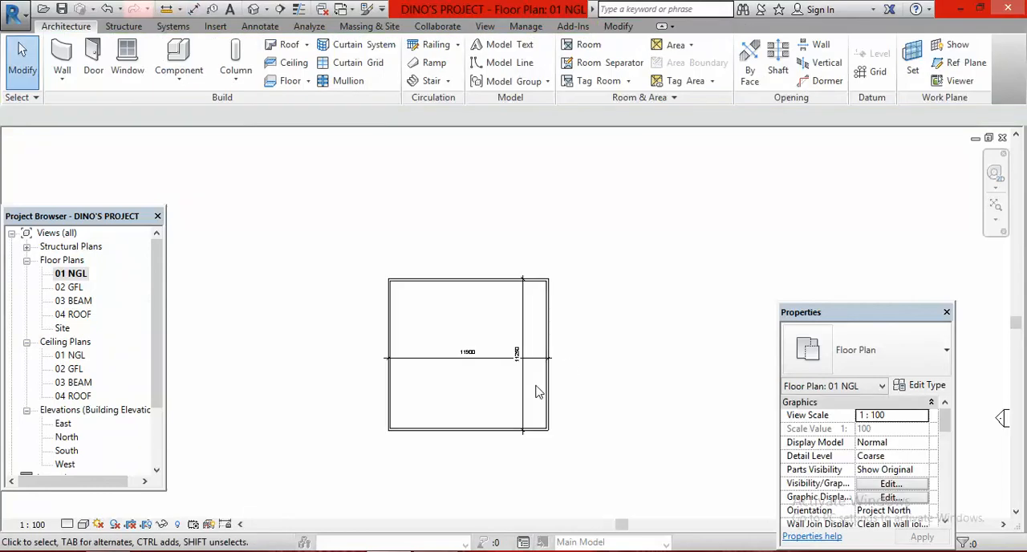
pyautogui.scroll(3, 530, 389)
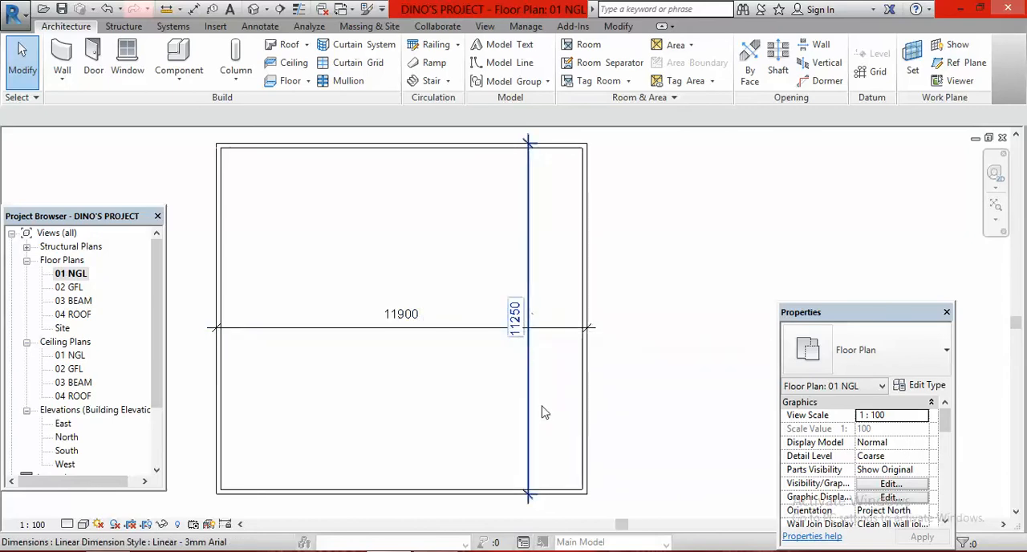
pyautogui.scroll(-4, 562, 430)
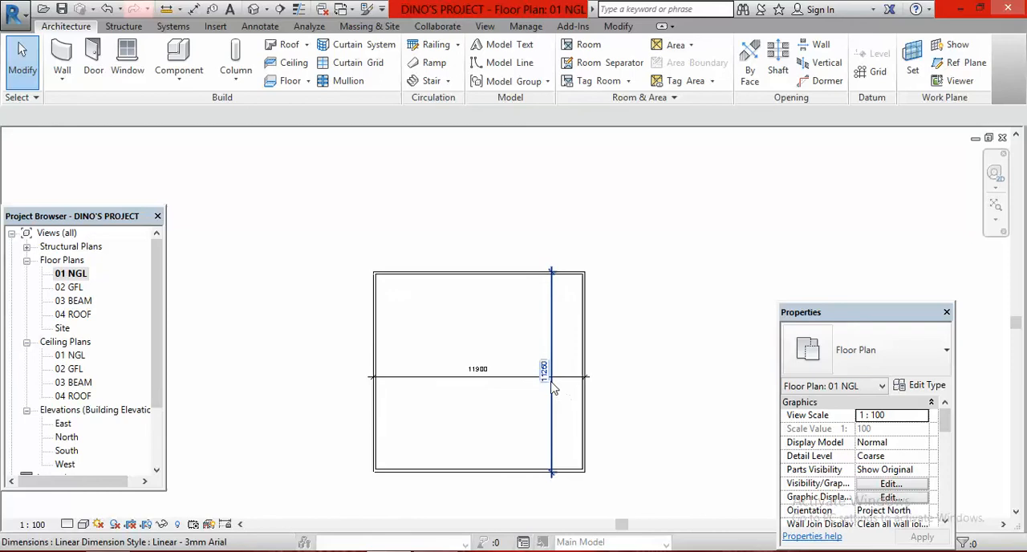
pyautogui.scroll(4, 570, 418)
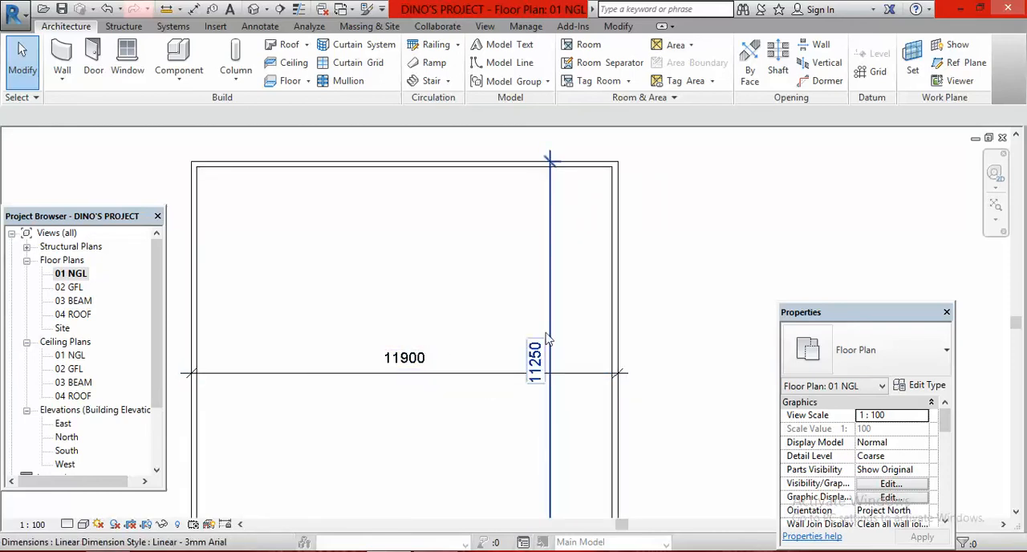
pyautogui.scroll(-3, 550, 340)
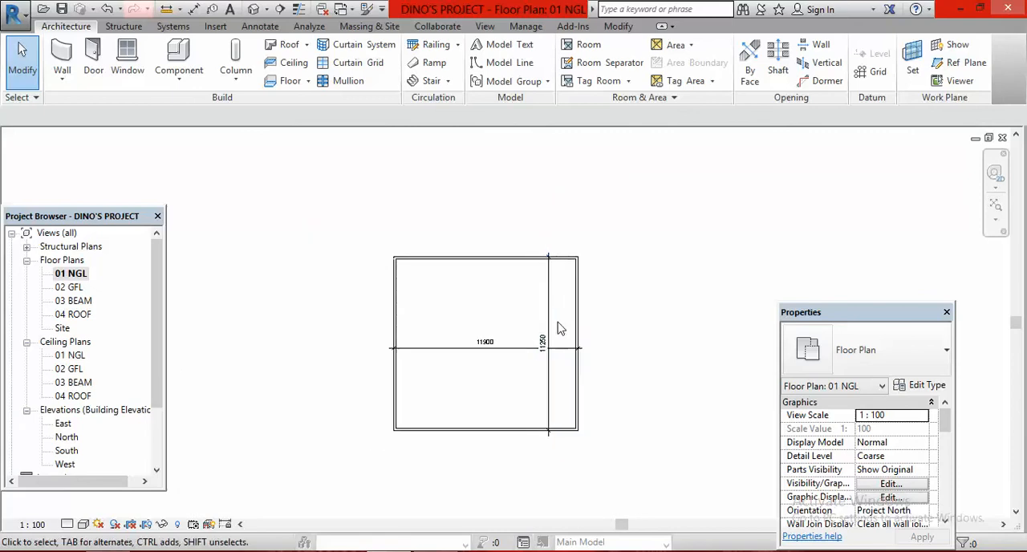
pyautogui.scroll(3, 548, 369)
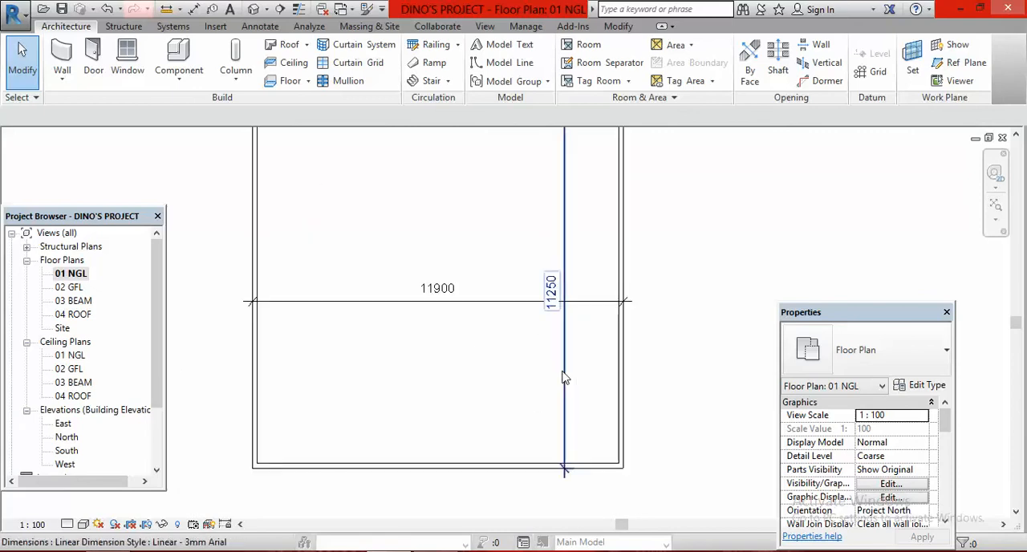
pyautogui.click(566, 376)
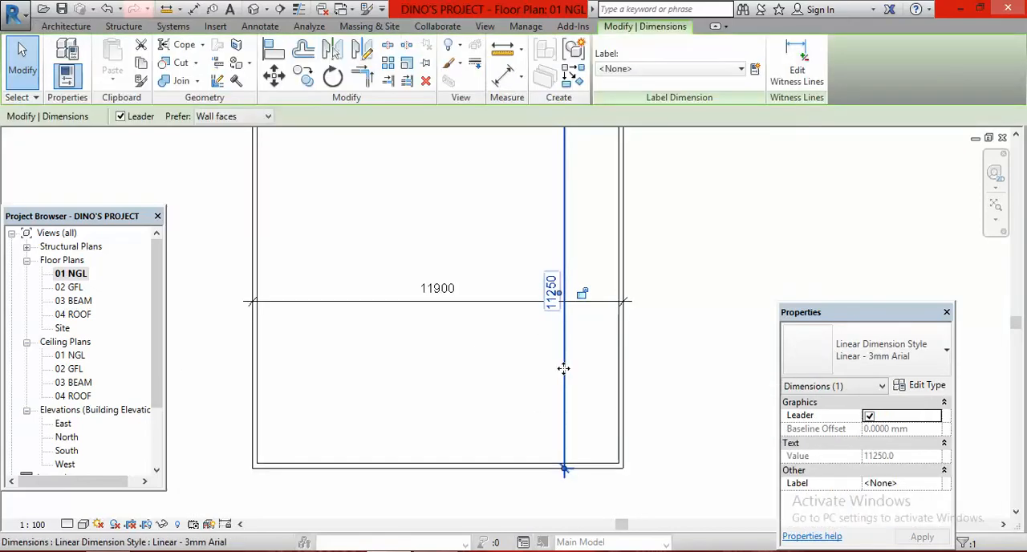
pyautogui.press('Delete')
pyautogui.click(486, 304)
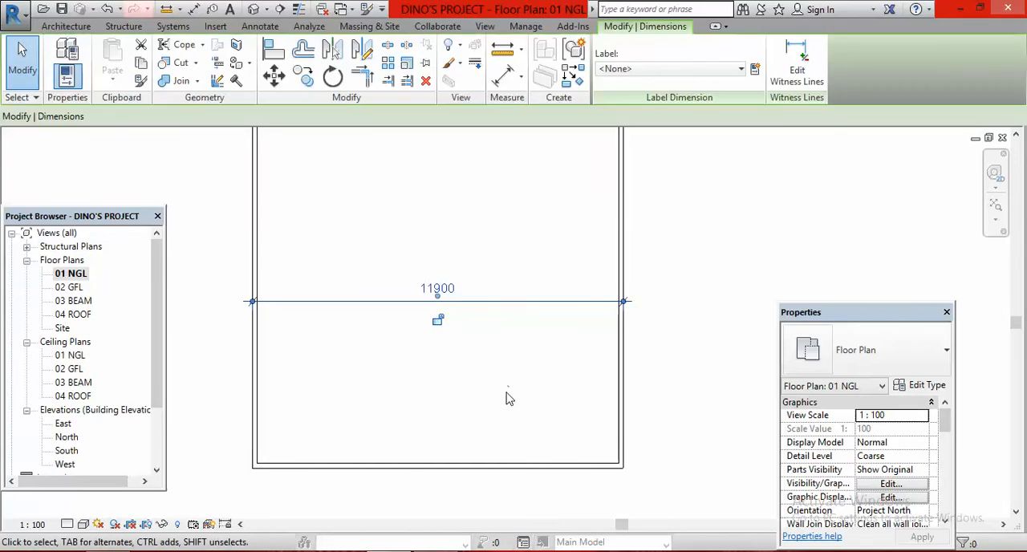
pyautogui.press('Delete')
# Move all four walls together about 8907 mm southeast at 45° from the rectangle's centre, centring them between the elevation markers
pyautogui.scroll(-4, 483, 430)
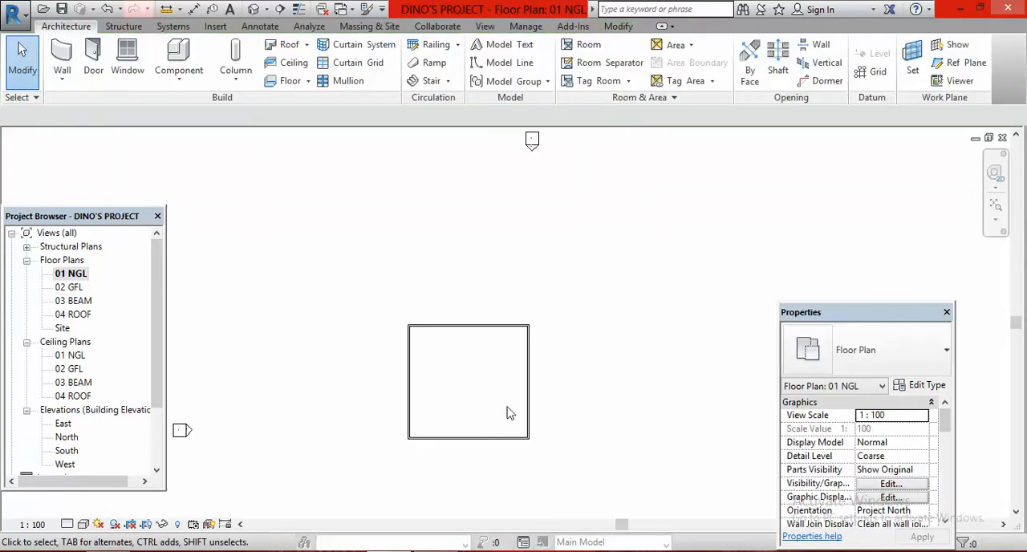
pyautogui.scroll(1, 497, 502)
pyautogui.scroll(-4, 525, 358)
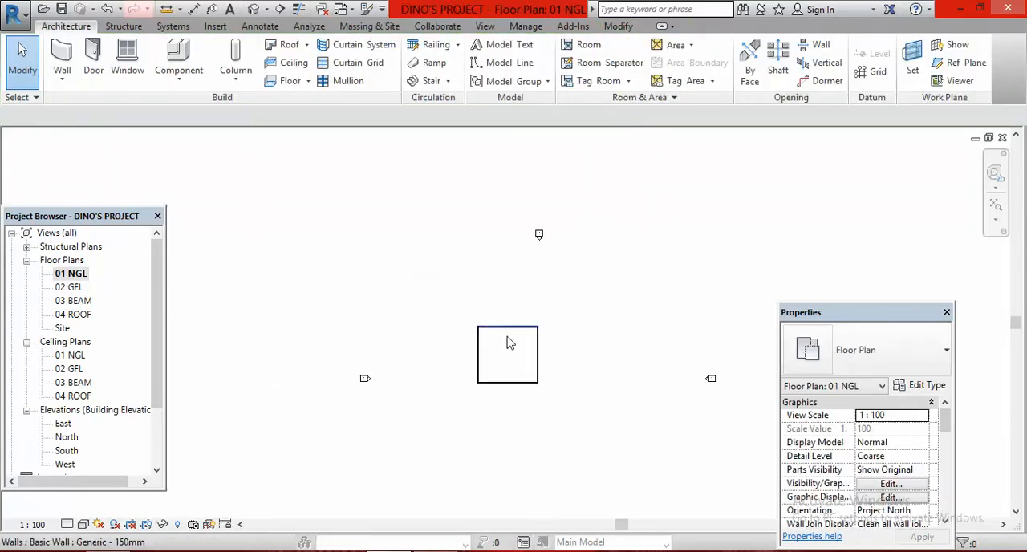
pyautogui.scroll(-2, 510, 345)
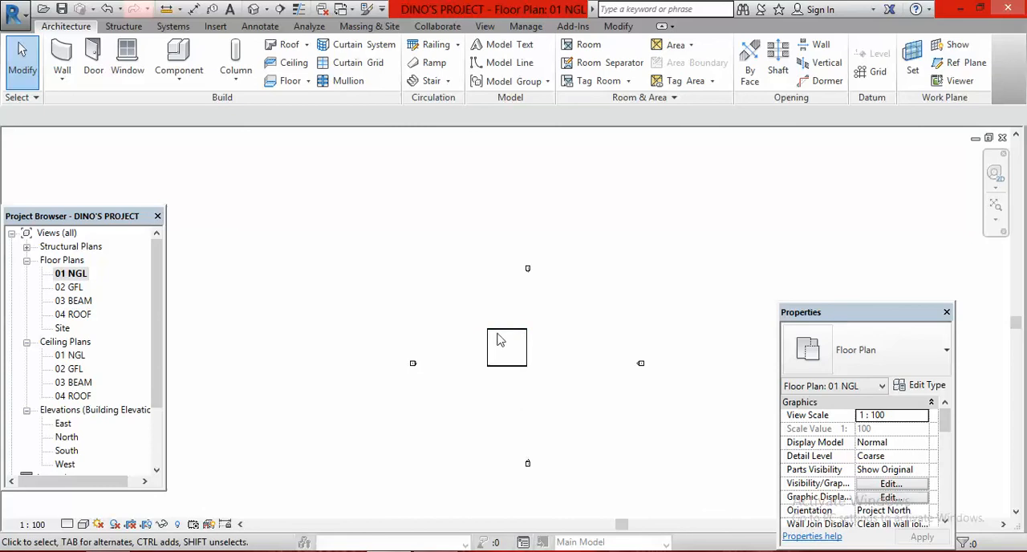
pyautogui.scroll(3, 526, 361)
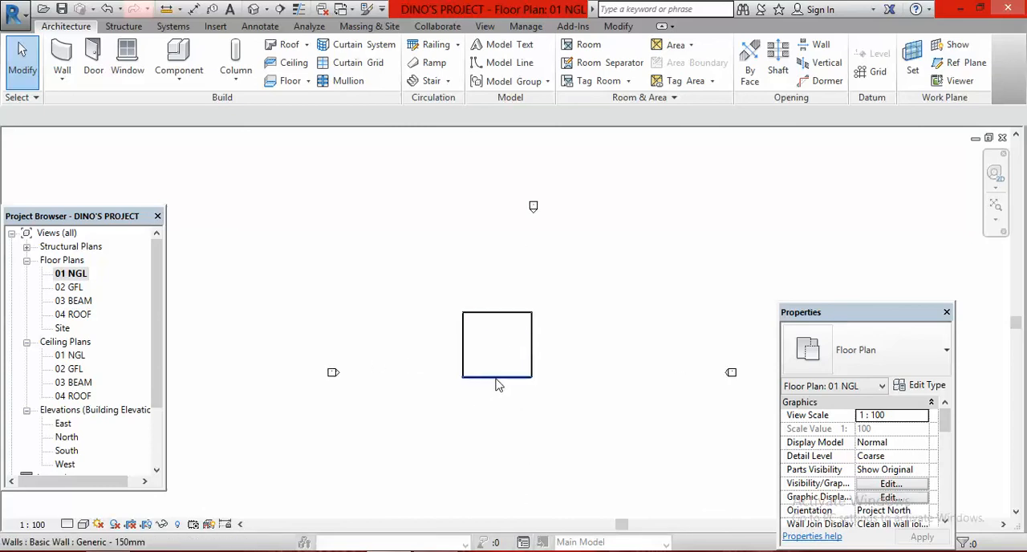
pyautogui.scroll(2, 507, 371)
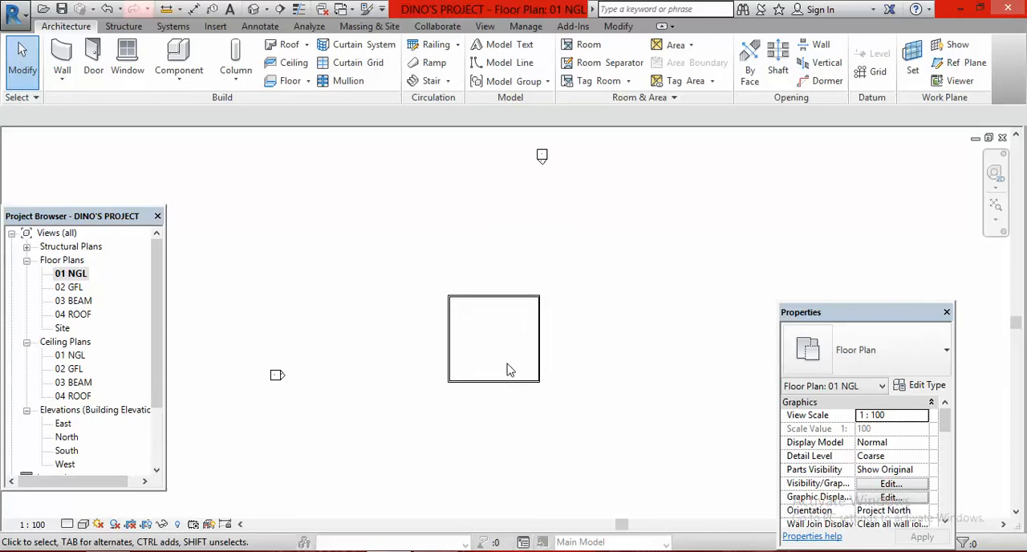
pyautogui.scroll(-1, 502, 379)
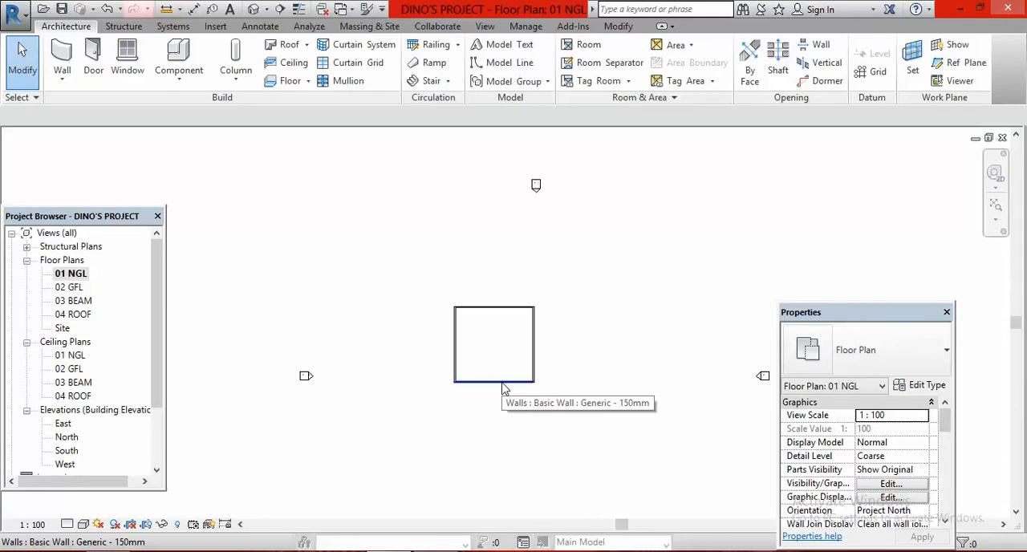
pyautogui.scroll(-2, 532, 356)
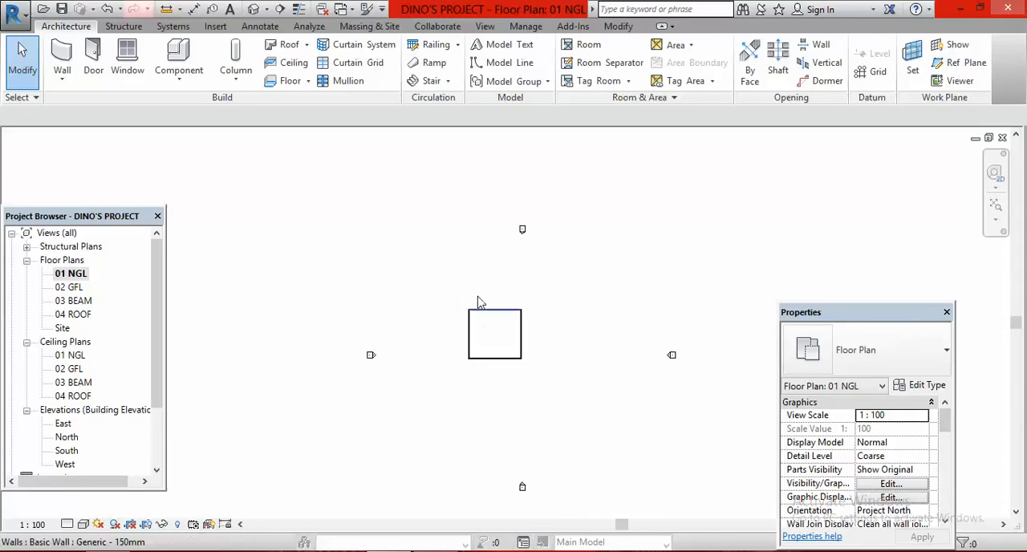
pyautogui.moveTo(447, 288); pyautogui.dragTo(542, 387)
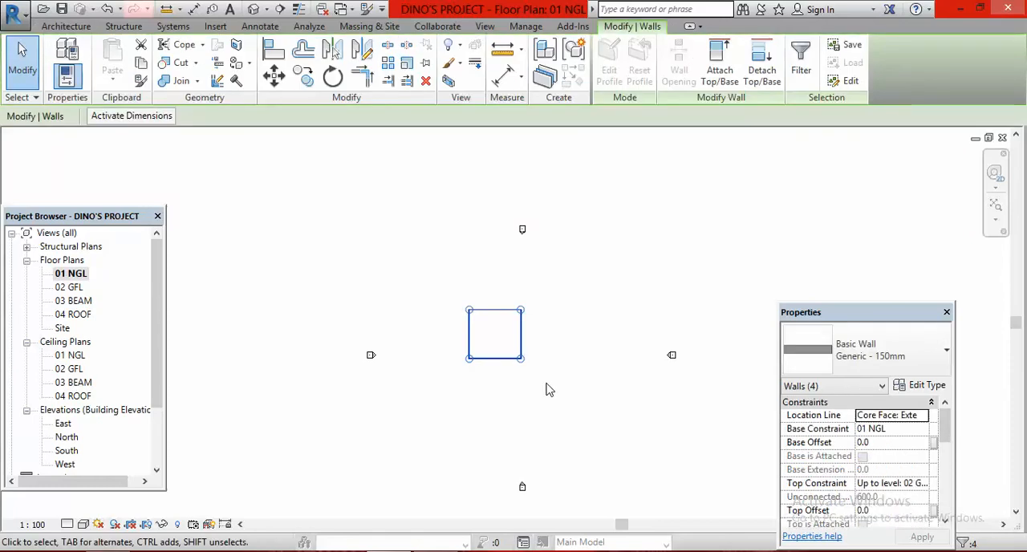
pyautogui.scroll(-1, 562, 335)
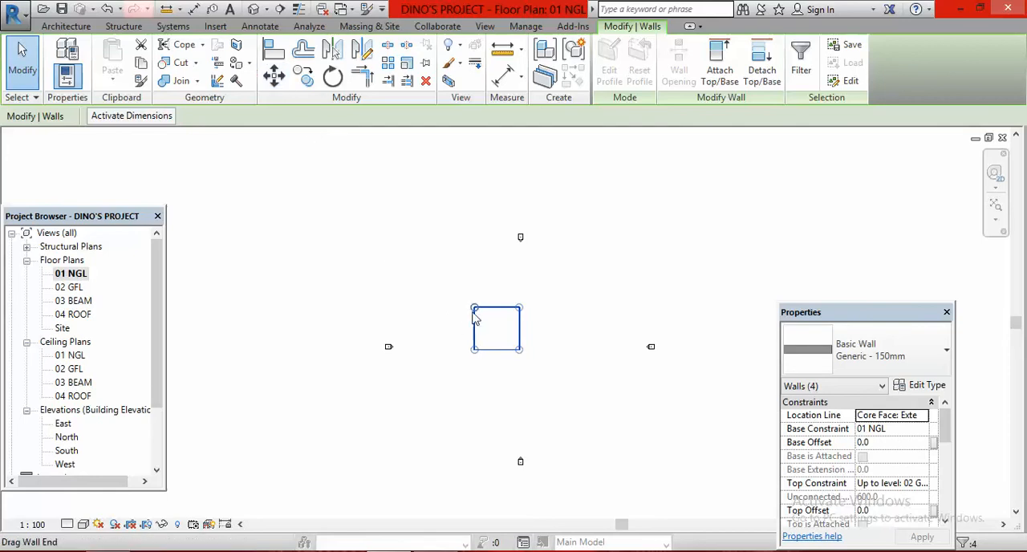
pyautogui.click(274, 75)
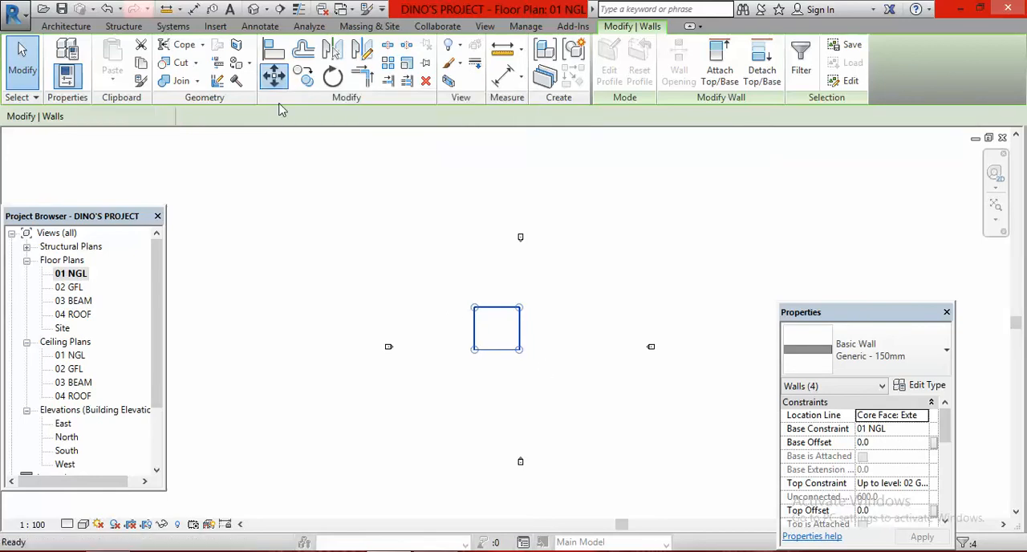
pyautogui.click(496, 328)
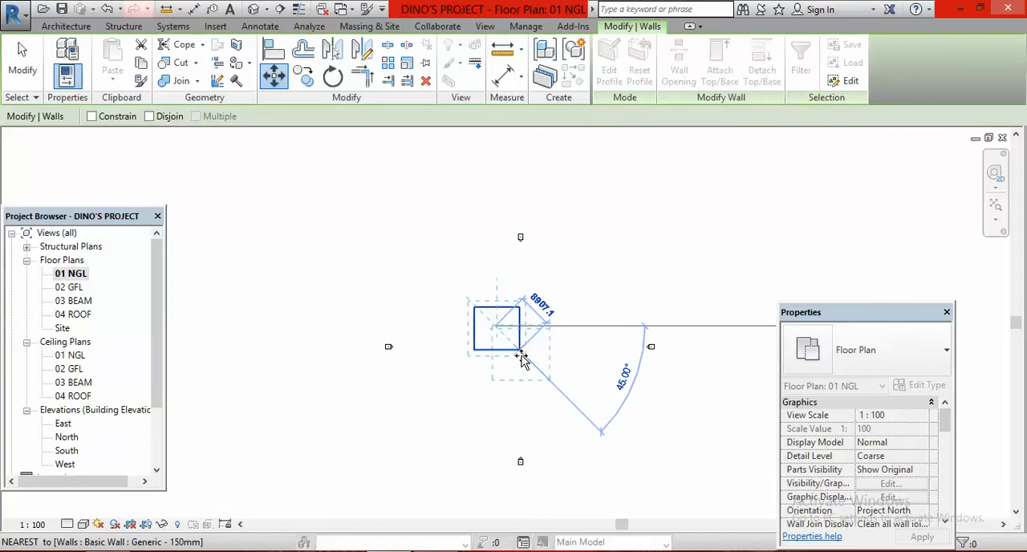
pyautogui.click(521, 354)
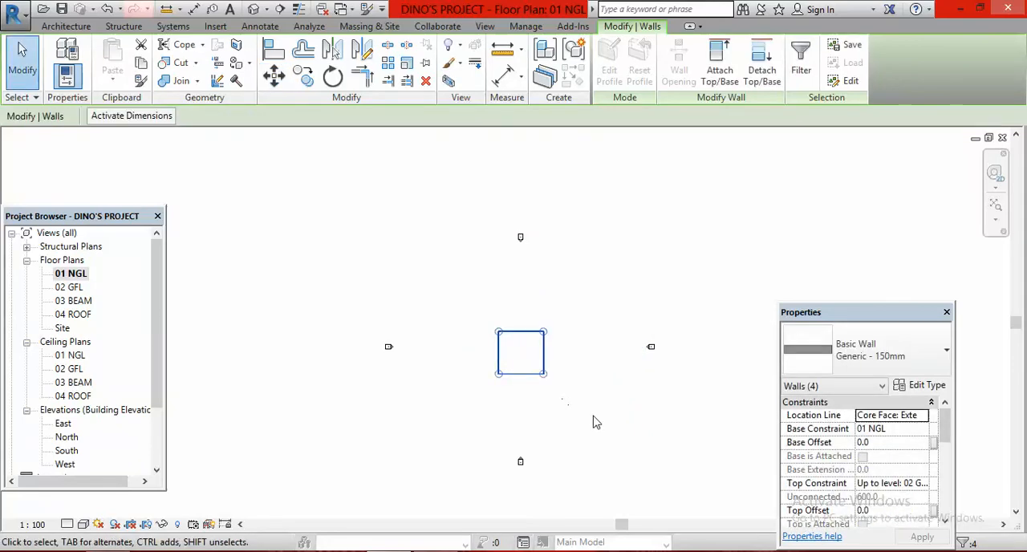
# Clear the wall selection and check the rectangle's position between the four elevation markers
pyautogui.scroll(-2, 581, 401)
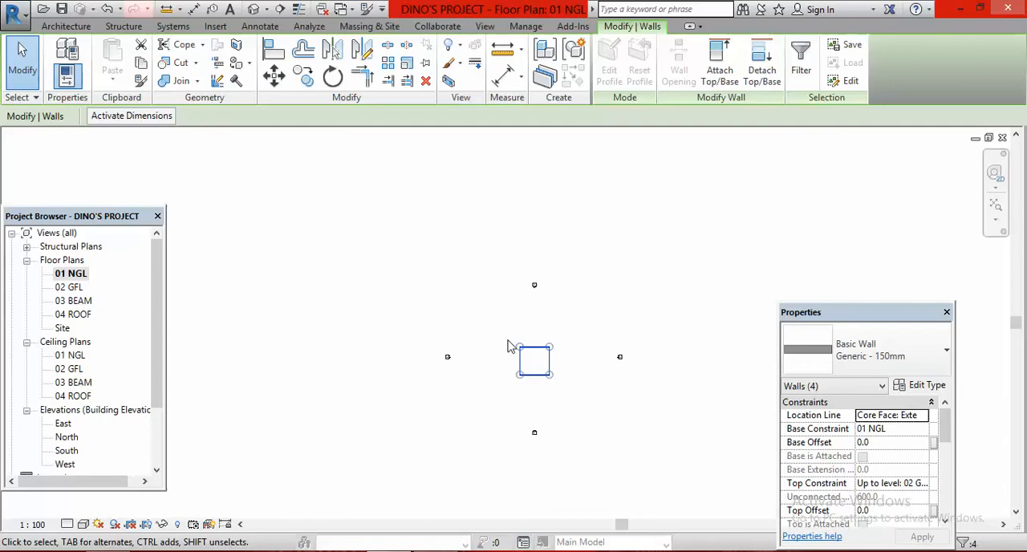
pyautogui.click(597, 405)
pyautogui.scroll(4, 553, 380)
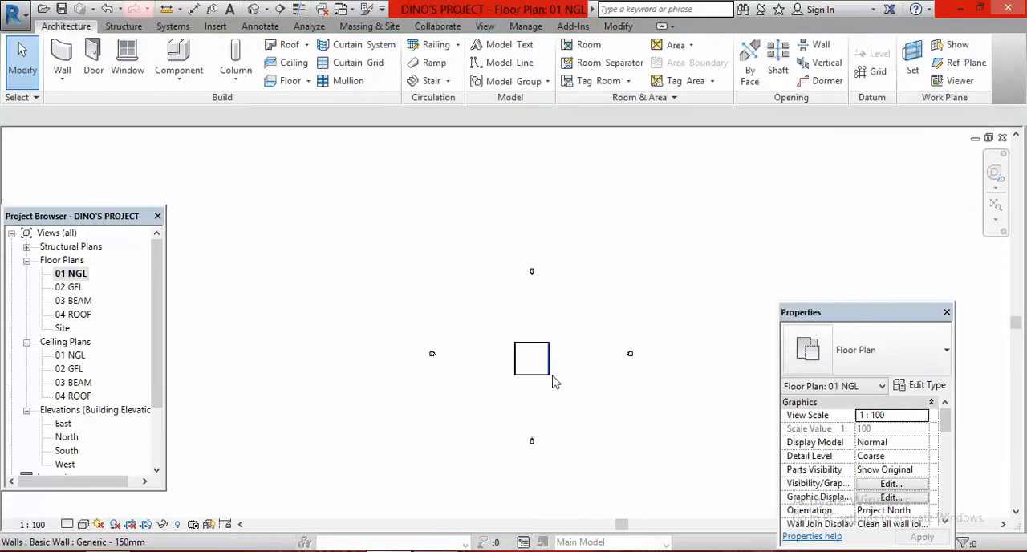
pyautogui.scroll(5, 507, 343)
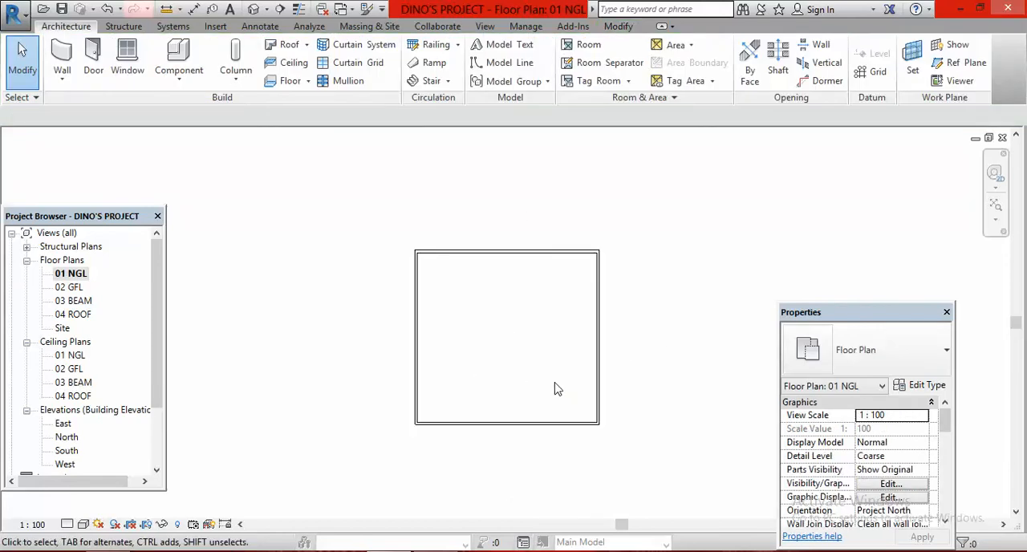
pyautogui.scroll(1, 555, 390)
pyautogui.scroll(-3, 426, 332)
pyautogui.scroll(2, 500, 371)
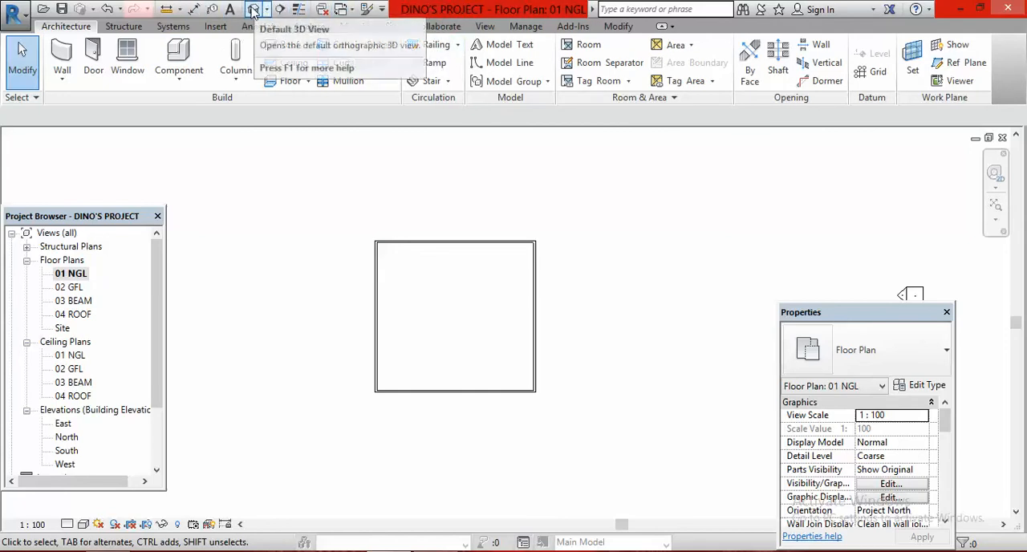
# Open the default 3D view of the walls and set its visual style to Realistic
pyautogui.click(485, 26)
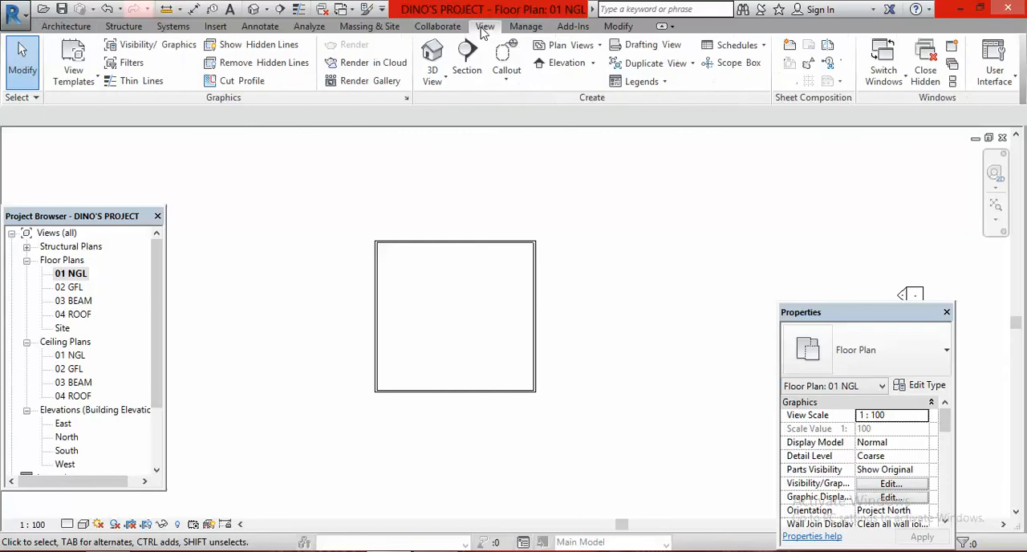
pyautogui.click(431, 53)
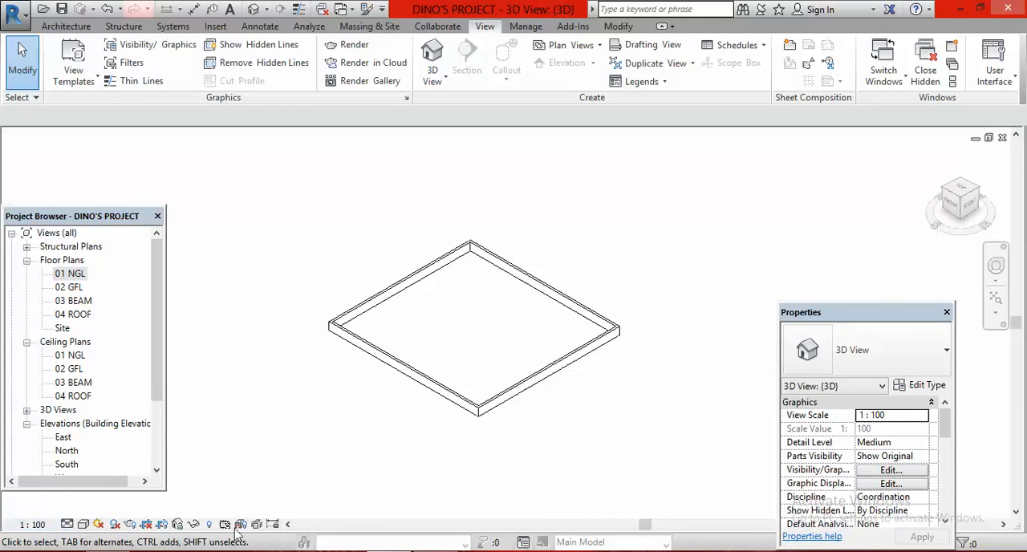
pyautogui.click(84, 524)
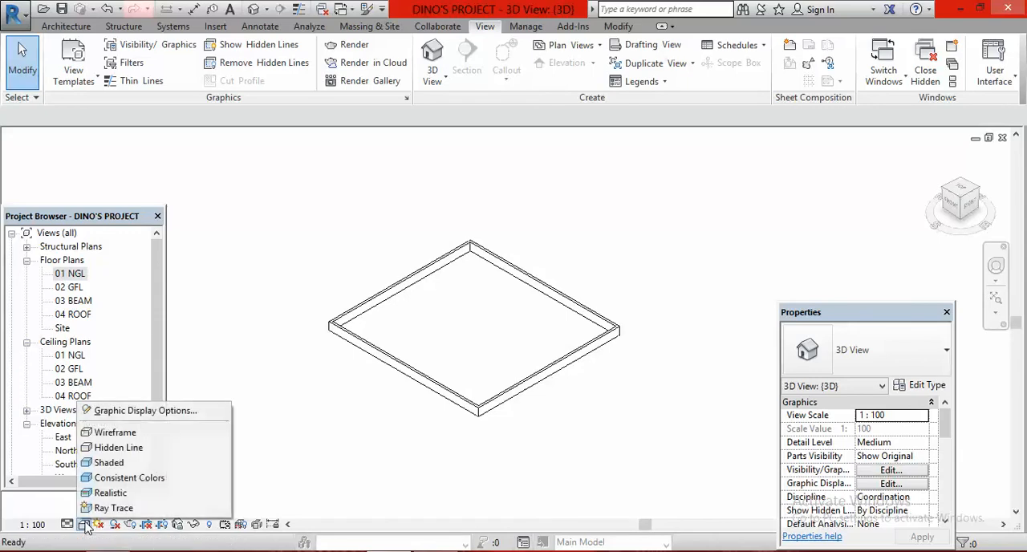
pyautogui.click(190, 497)
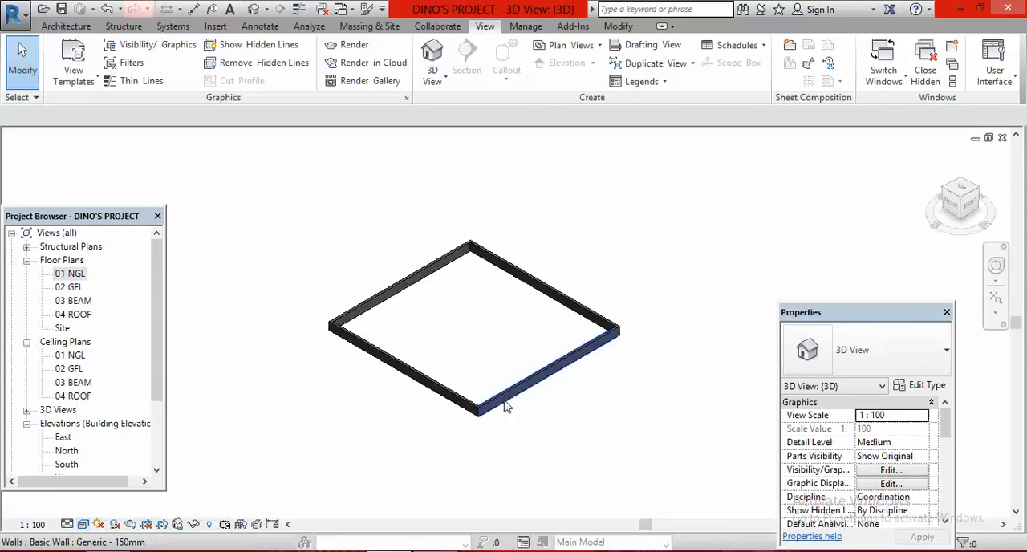
# Examine the four exterior walls and their corners up close and as a whole in the 3D view
pyautogui.scroll(4, 493, 428)
pyautogui.scroll(4, 486, 420)
pyautogui.scroll(-4, 461, 442)
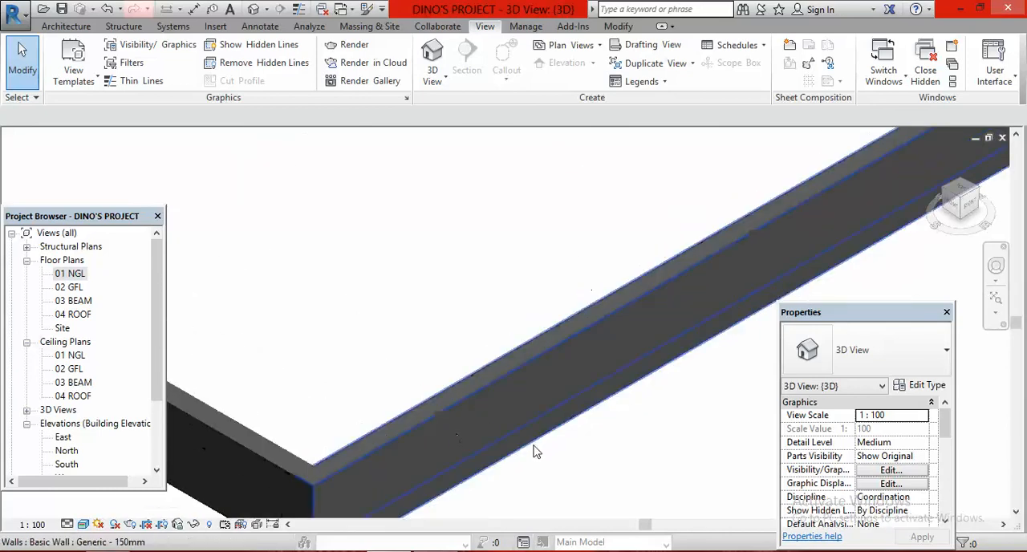
pyautogui.scroll(5, 415, 436)
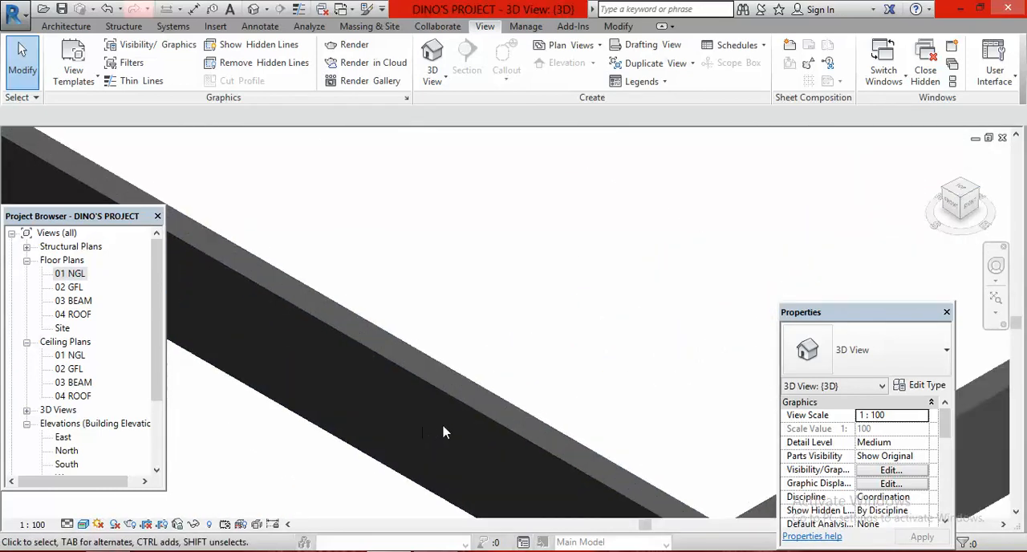
pyautogui.scroll(-6, 481, 433)
pyautogui.scroll(5, 349, 317)
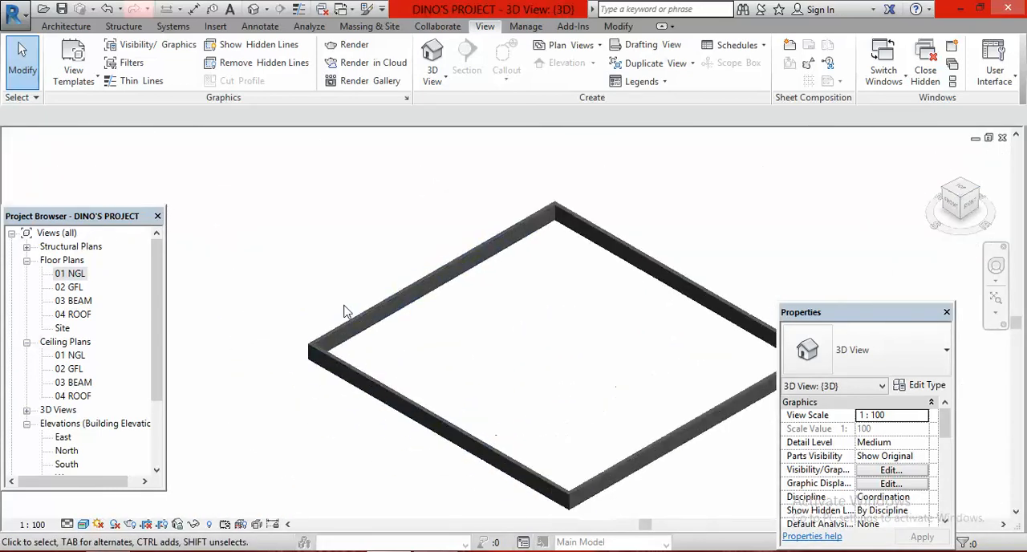
pyautogui.scroll(2, 358, 335)
pyautogui.scroll(-5, 373, 367)
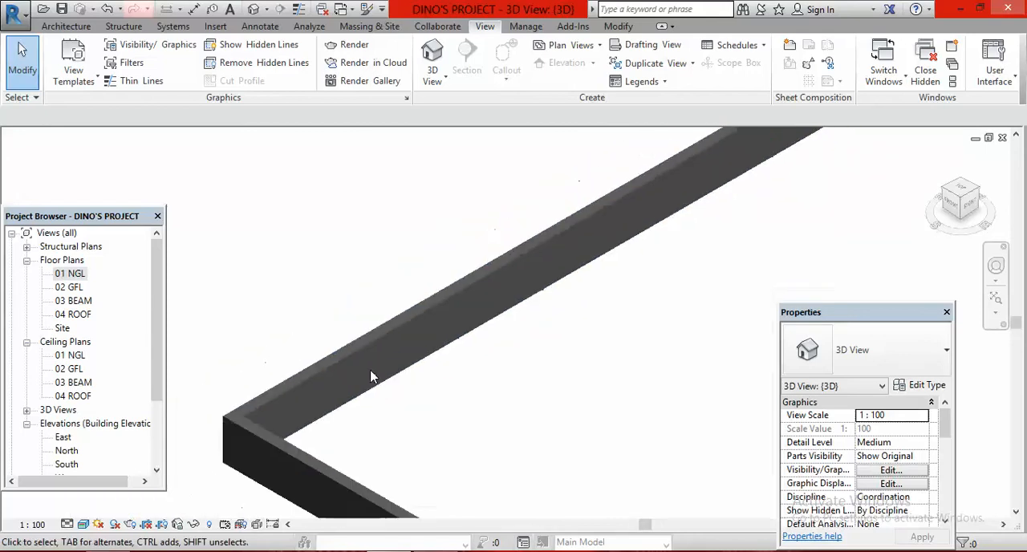
pyautogui.scroll(-4, 374, 373)
pyautogui.scroll(5, 378, 370)
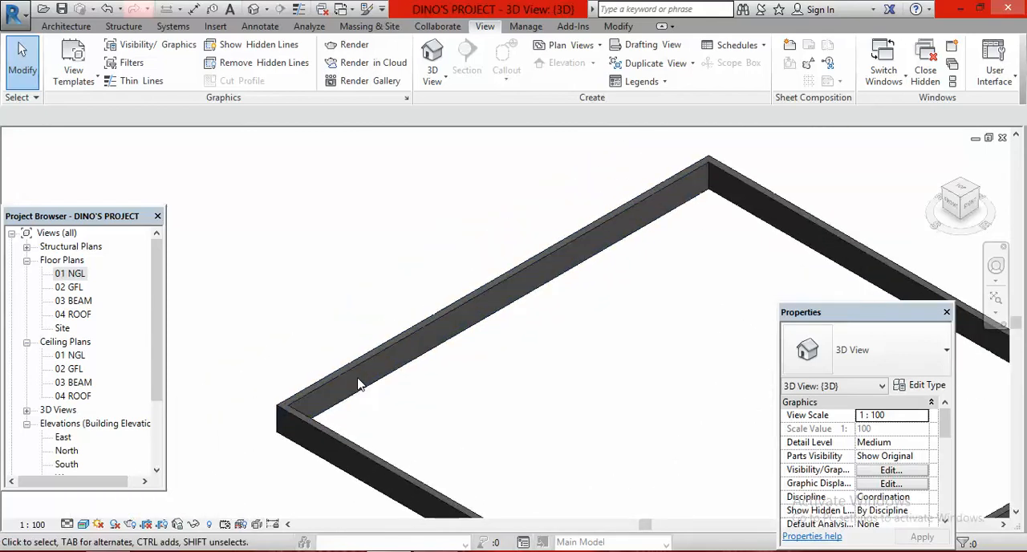
pyautogui.scroll(-4, 372, 456)
pyautogui.scroll(7, 378, 435)
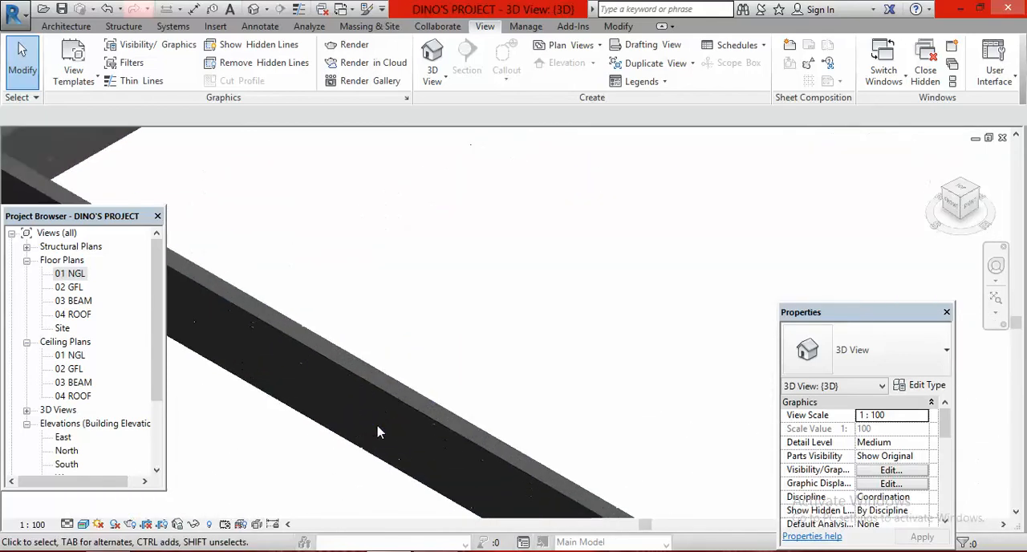
pyautogui.scroll(-5, 379, 417)
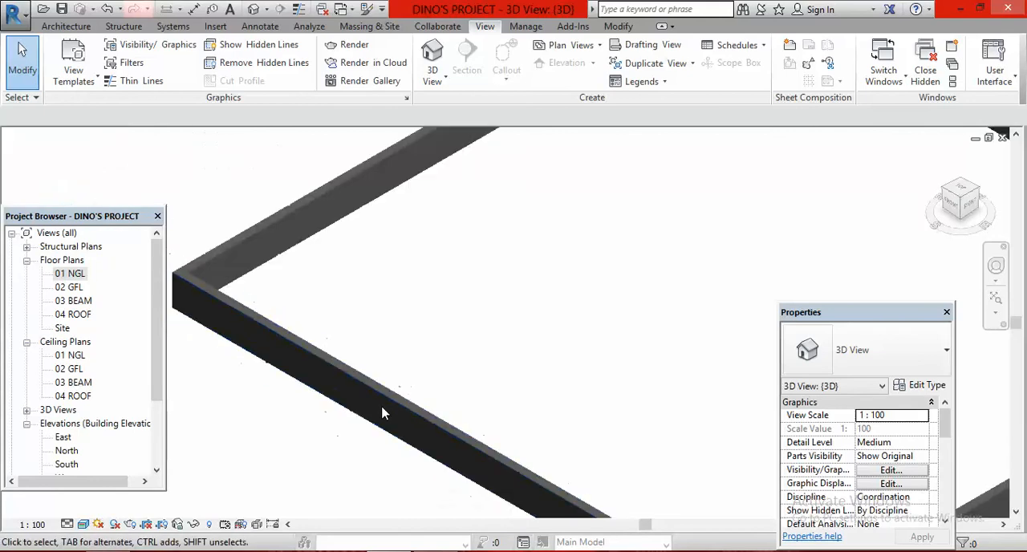
pyautogui.scroll(-2, 371, 296)
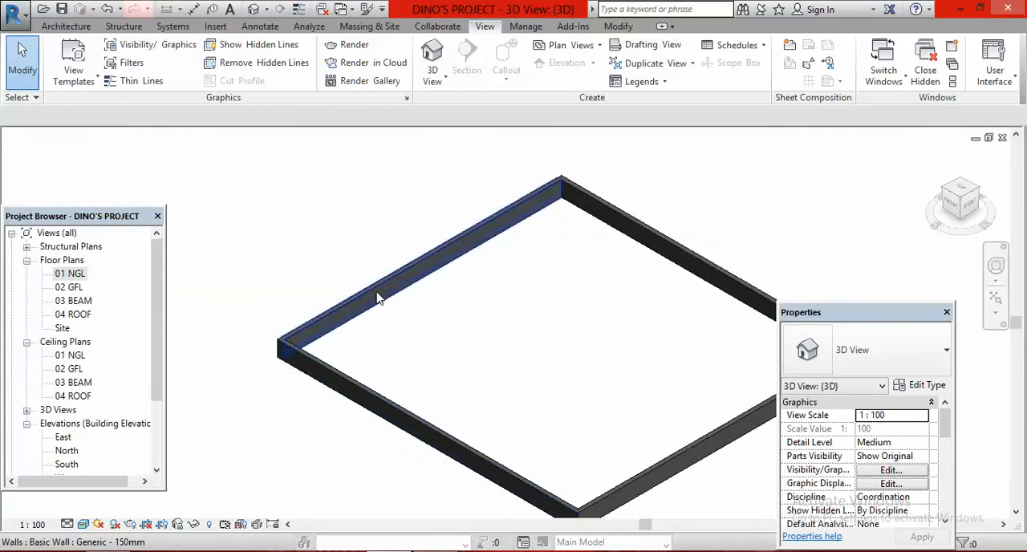
pyautogui.scroll(4, 369, 312)
pyautogui.scroll(-5, 345, 321)
pyautogui.scroll(-2, 361, 361)
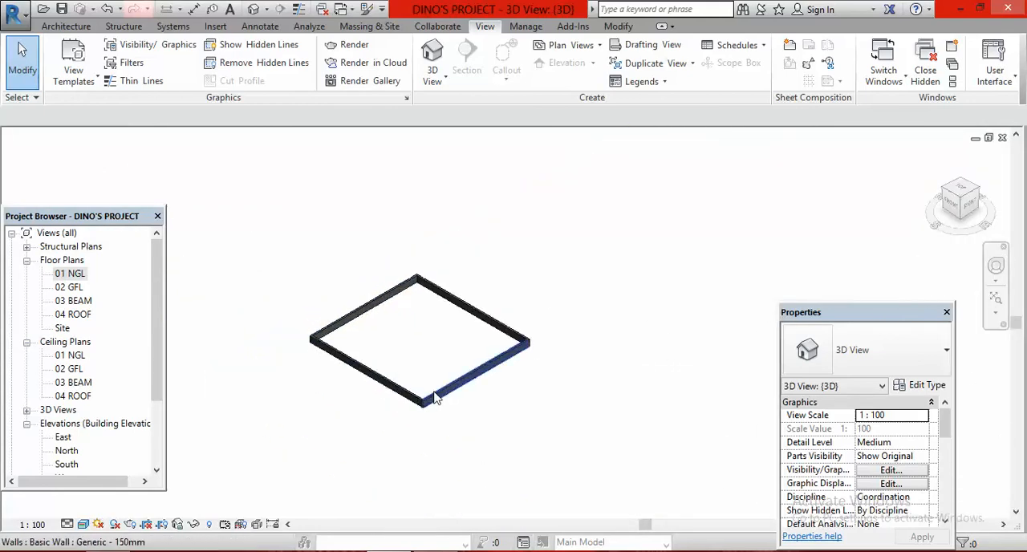
pyautogui.scroll(3, 436, 407)
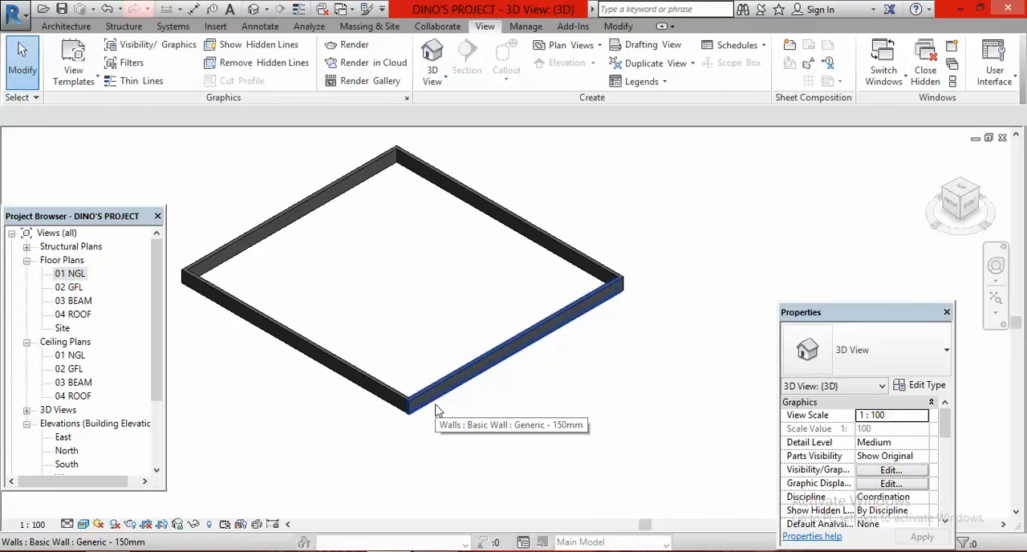
pyautogui.scroll(-3, 514, 408)
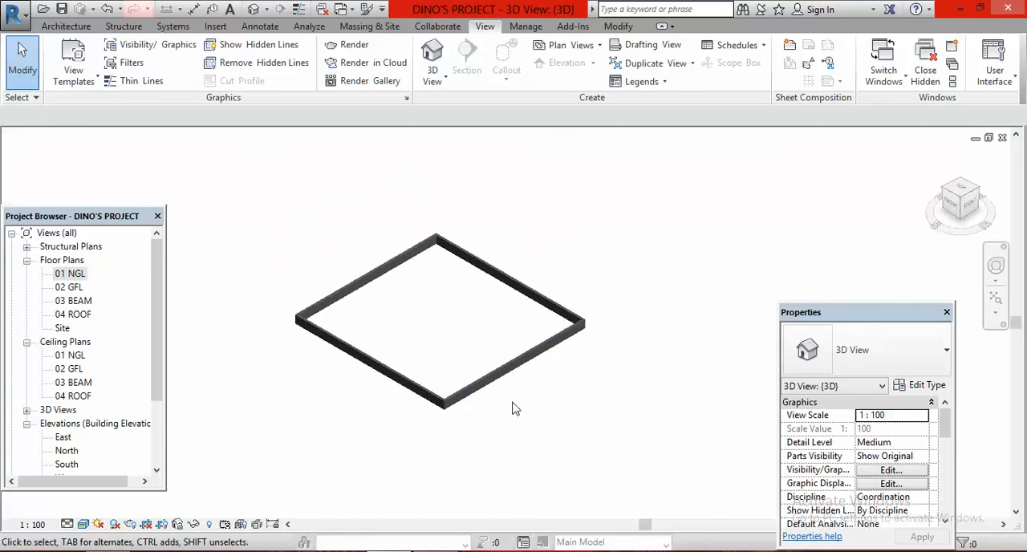
pyautogui.scroll(3, 441, 389)
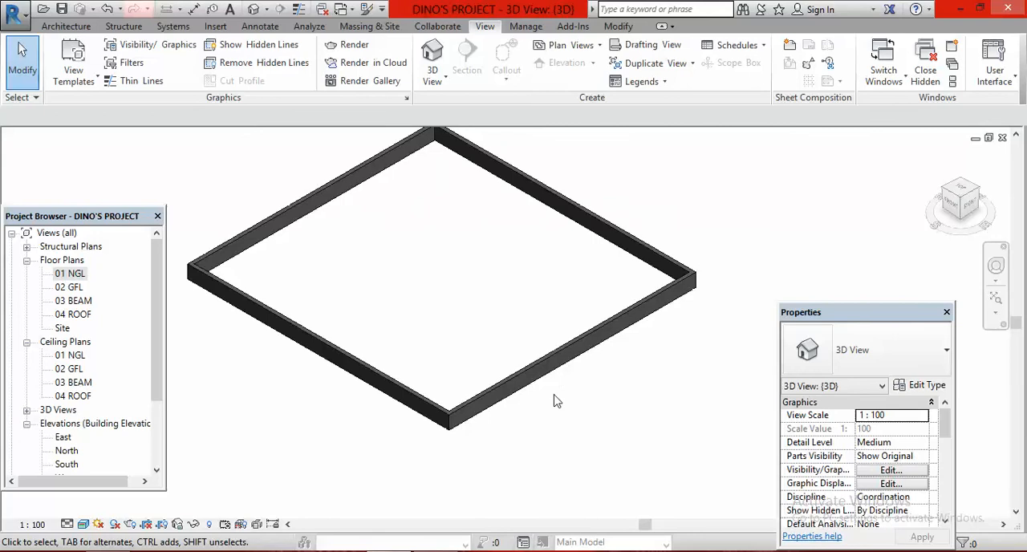
pyautogui.scroll(-2, 555, 406)
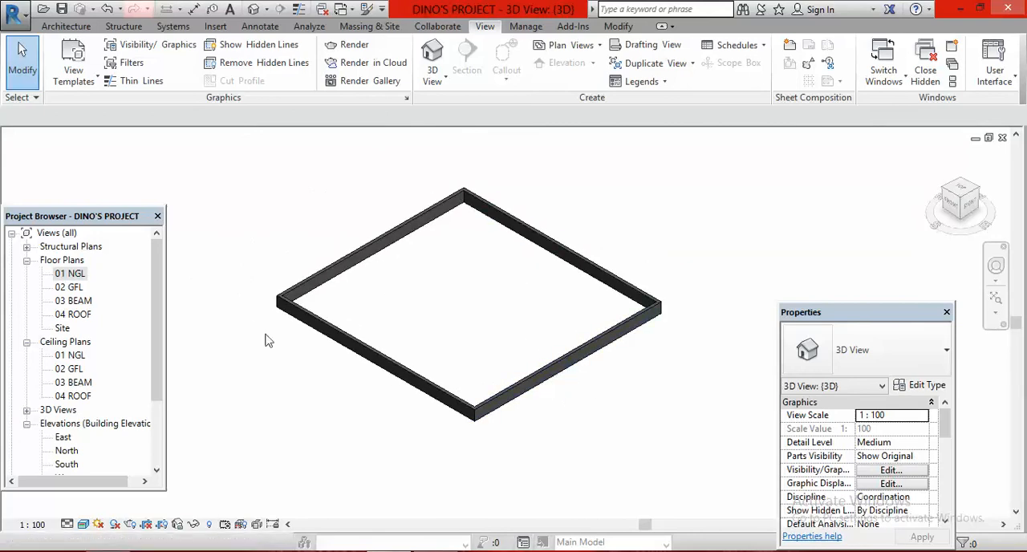
# Reopen the 01 NGL floor plan, consult the northwest bedroom's dimensions in the CAS VID PLAN image in Windows Photo Viewer, and return to Revit
pyautogui.doubleClick(69, 275)
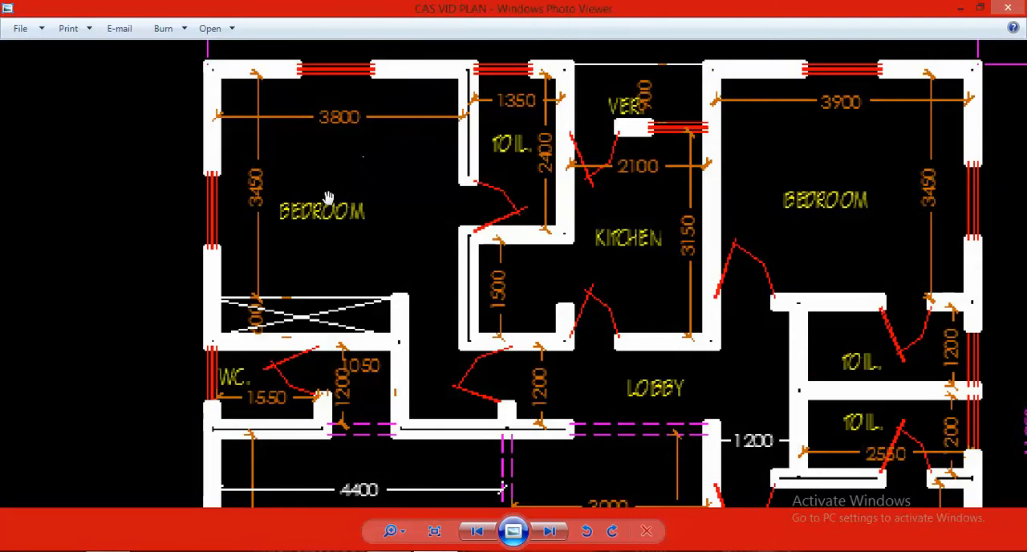
pyautogui.scroll(-3, 350, 143)
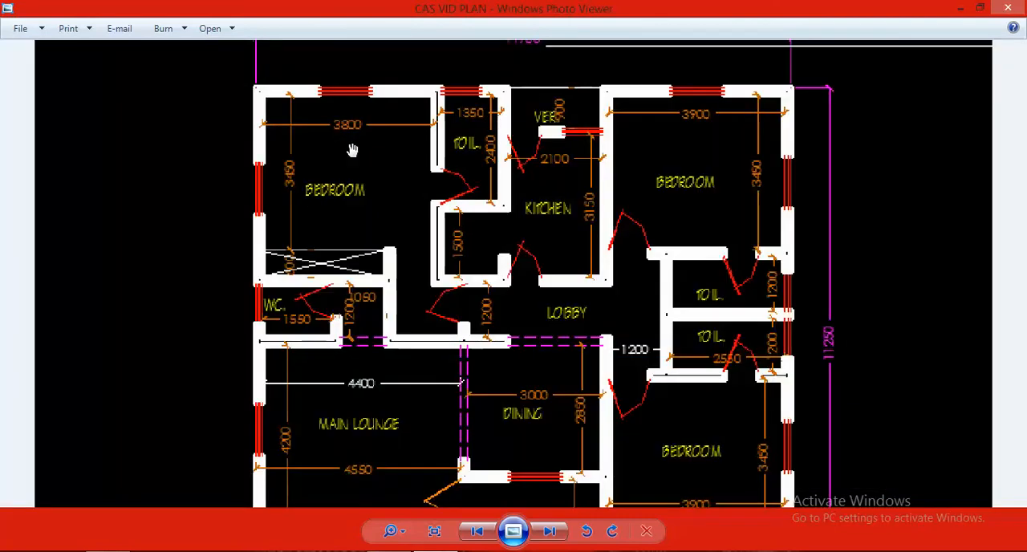
pyautogui.scroll(5, 347, 129)
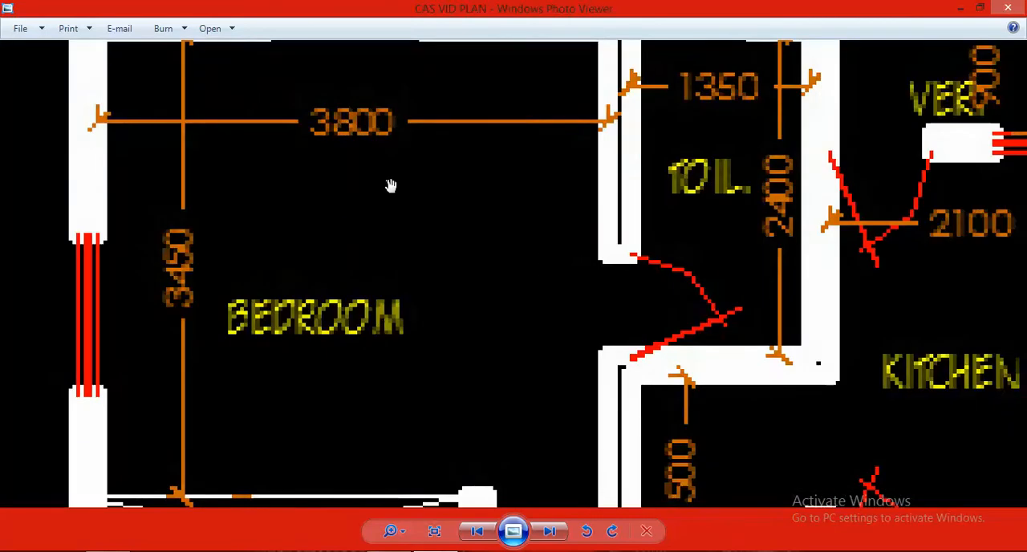
pyautogui.scroll(-3, 393, 180)
pyautogui.scroll(-3, 424, 205)
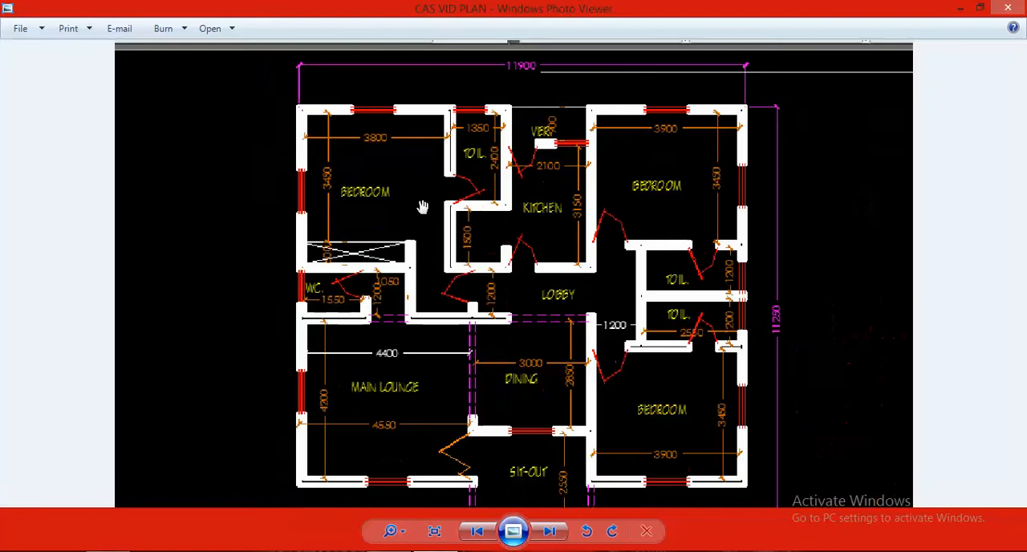
pyautogui.scroll(2, 414, 189)
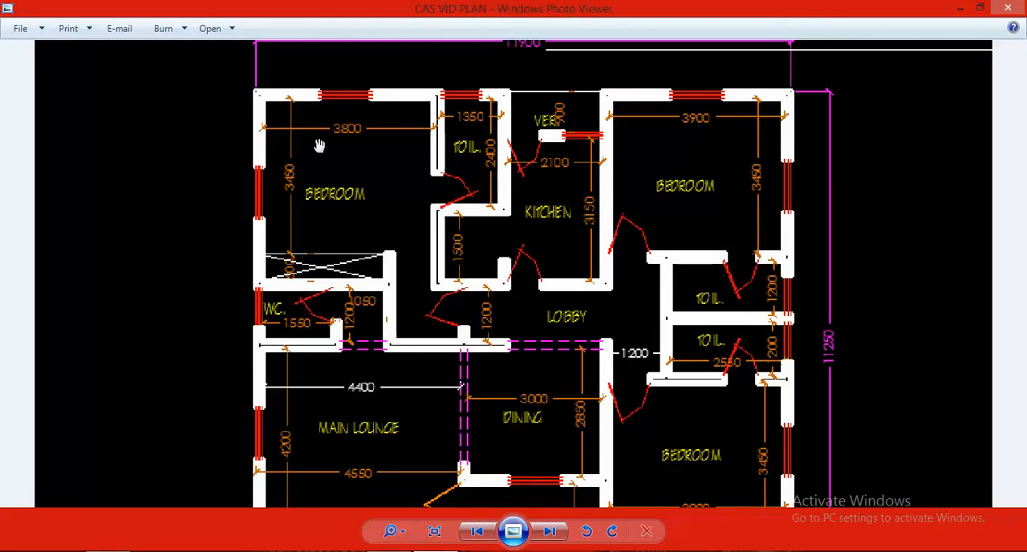
pyautogui.moveTo(388, 551)
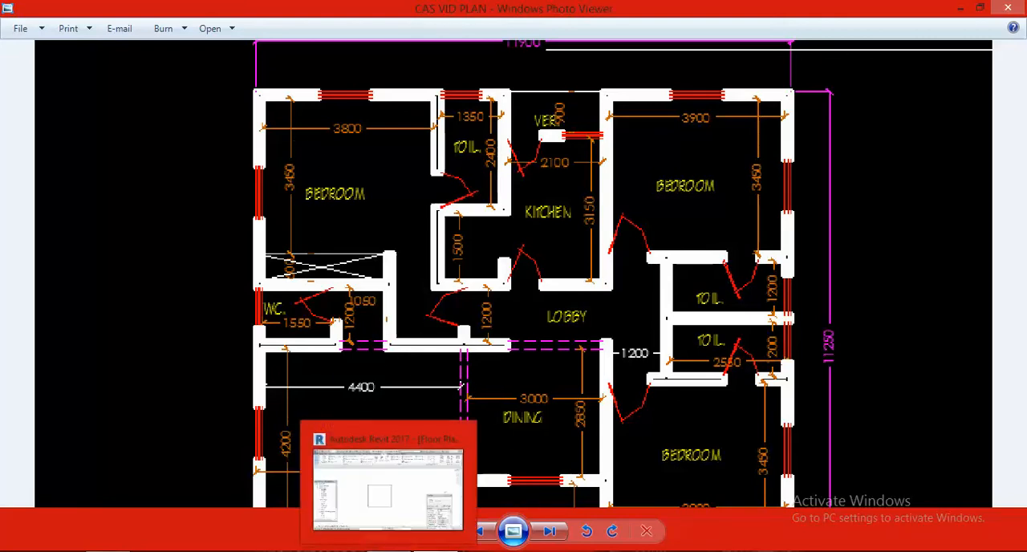
pyautogui.click(388, 489)
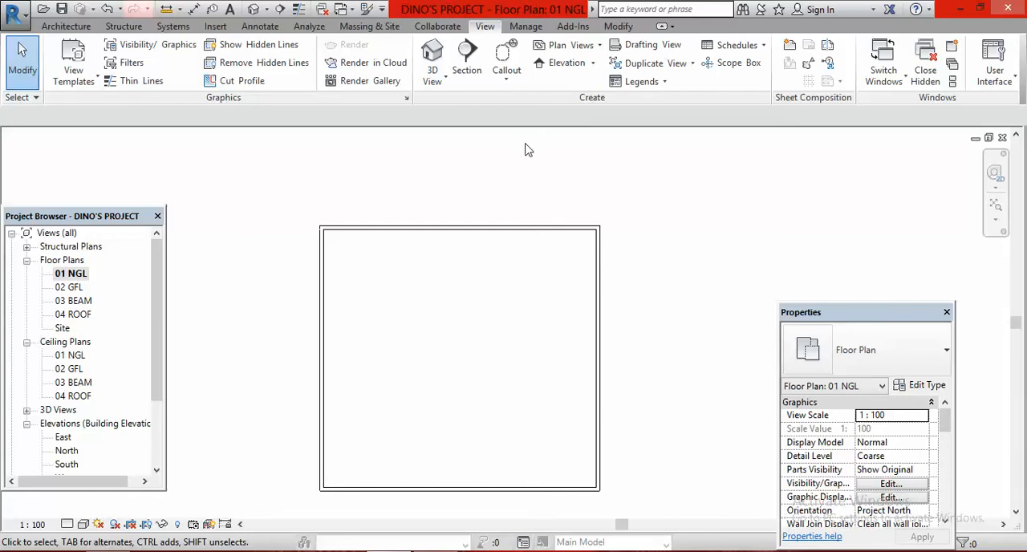
# Offset a copy of the west exterior wall 3950 mm inward as the bedroom's partition wall
pyautogui.click(617, 27)
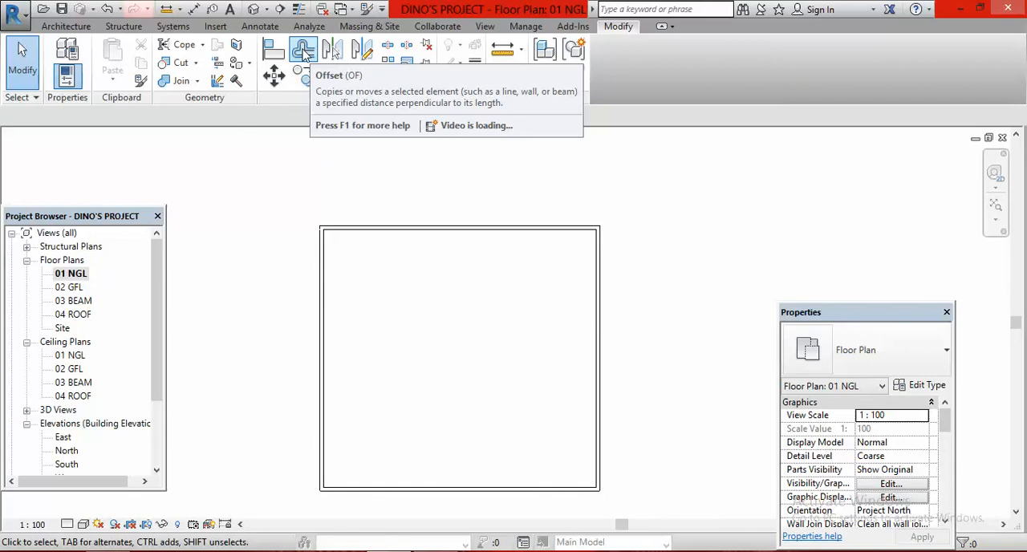
pyautogui.click(304, 52)
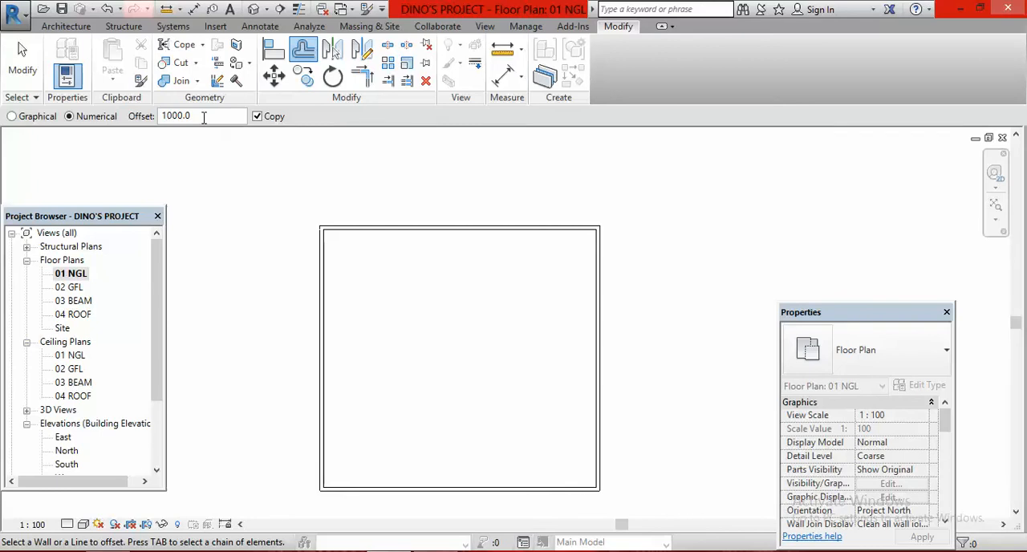
pyautogui.click(204, 118)
pyautogui.press('BackSpace')
pyautogui.press('BackSpace')
pyautogui.press('BackSpace')
pyautogui.press('BackSpace')
pyautogui.press('BackSpace')
pyautogui.press('BackSpace')
pyautogui.write('38')
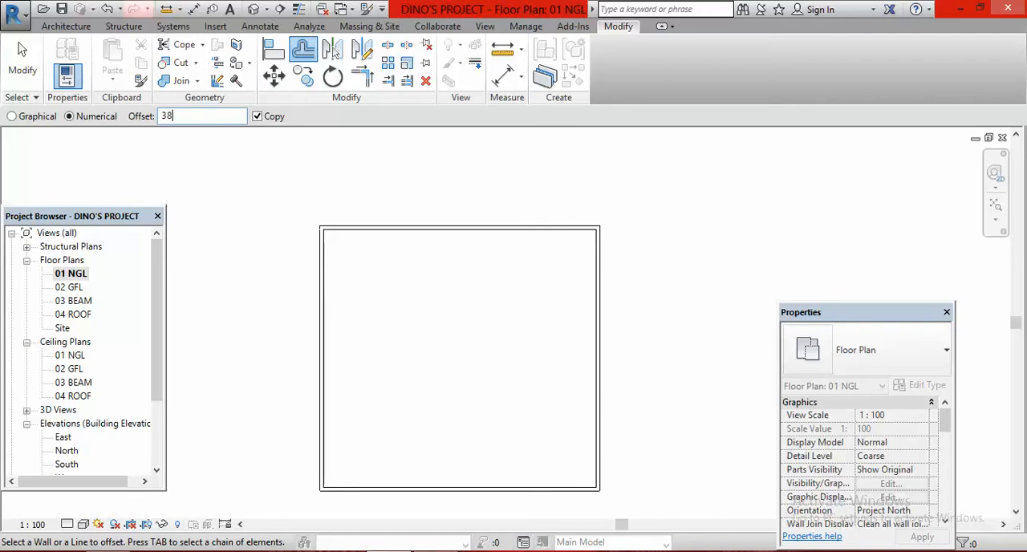
pyautogui.write('00')
pyautogui.press('BackSpace')
pyautogui.press('BackSpace')
pyautogui.press('BackSpace')
pyautogui.write('950')
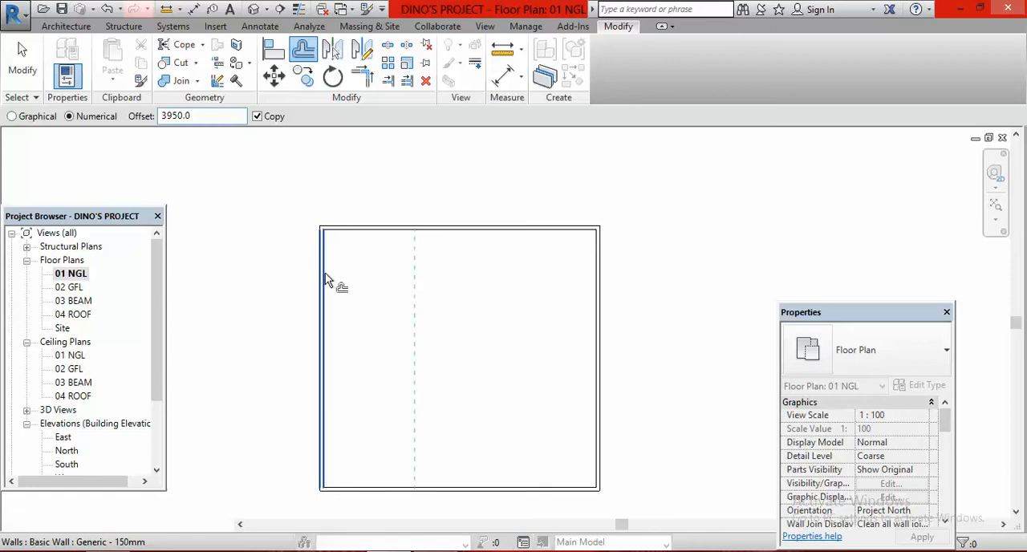
pyautogui.click(325, 279)
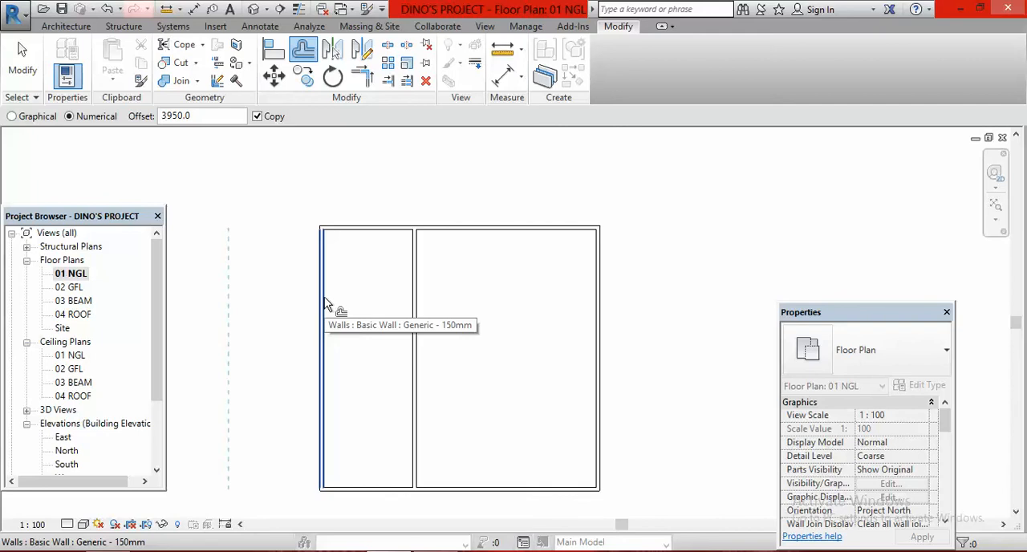
pyautogui.press('Escape')
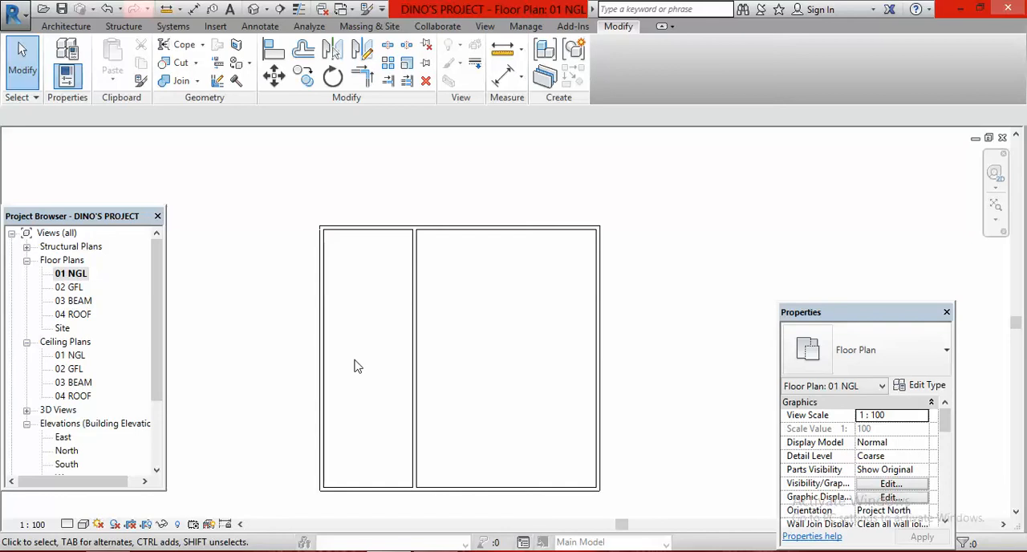
# Offset a copy of the north exterior wall 3600 mm inward as the northwest bedroom's south partition wall
pyautogui.click(304, 51)
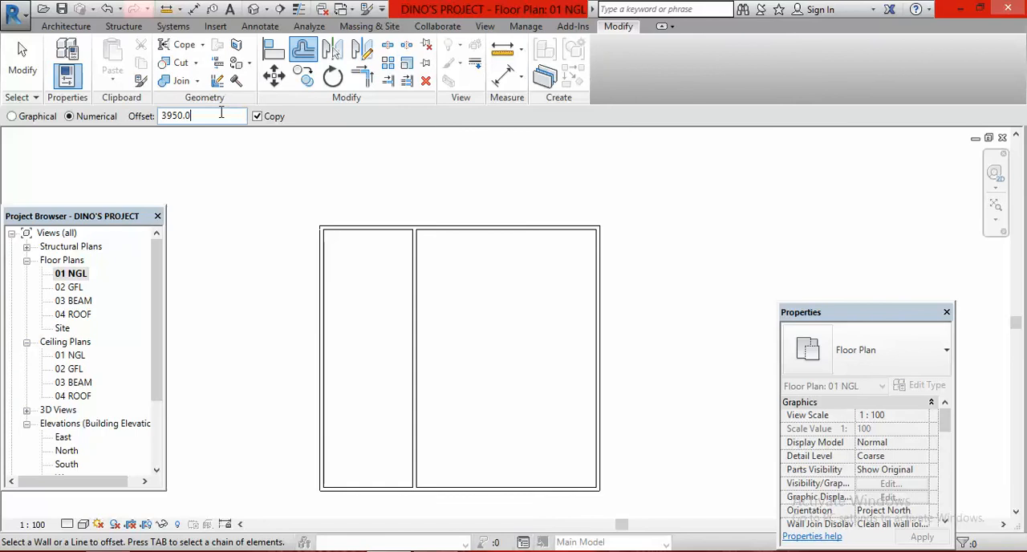
pyautogui.press('BackSpace')
pyautogui.press('BackSpace')
pyautogui.press('BackSpace')
pyautogui.write('3600')
pyautogui.click(388, 233)
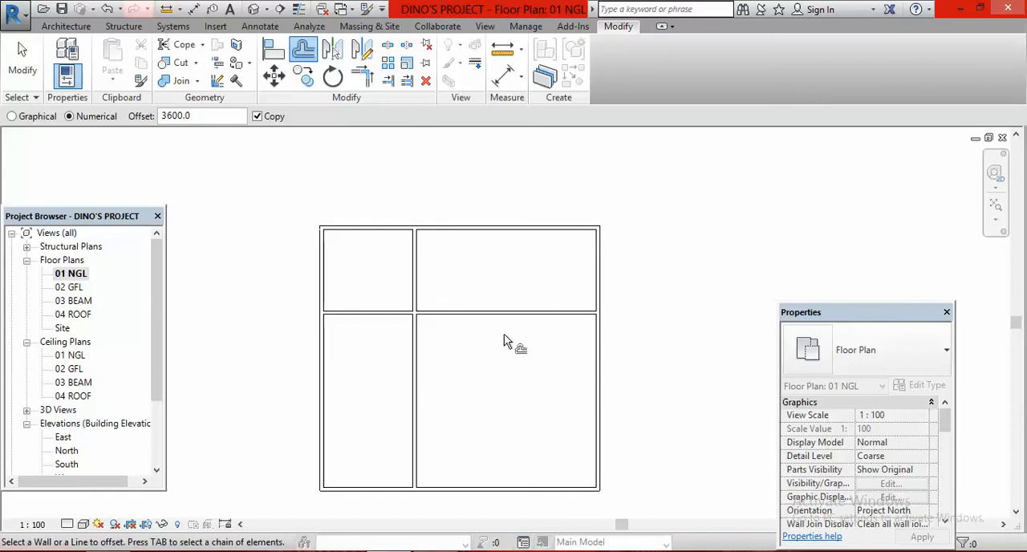
pyautogui.press('Escape')
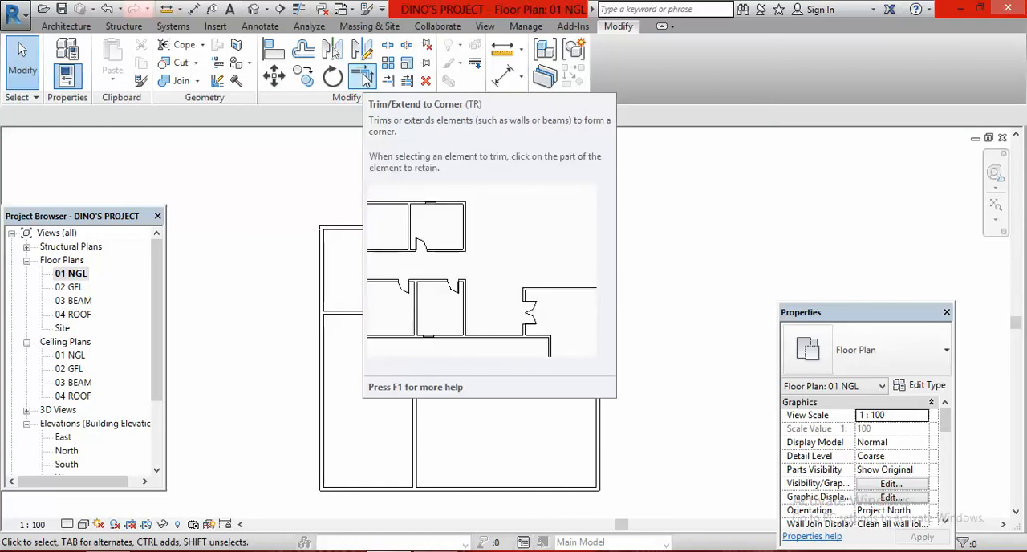
# Try Trim/Extend to Corner on the two partitions, keeping the sides around the northwest bedroom, and undo it
pyautogui.click(363, 76)
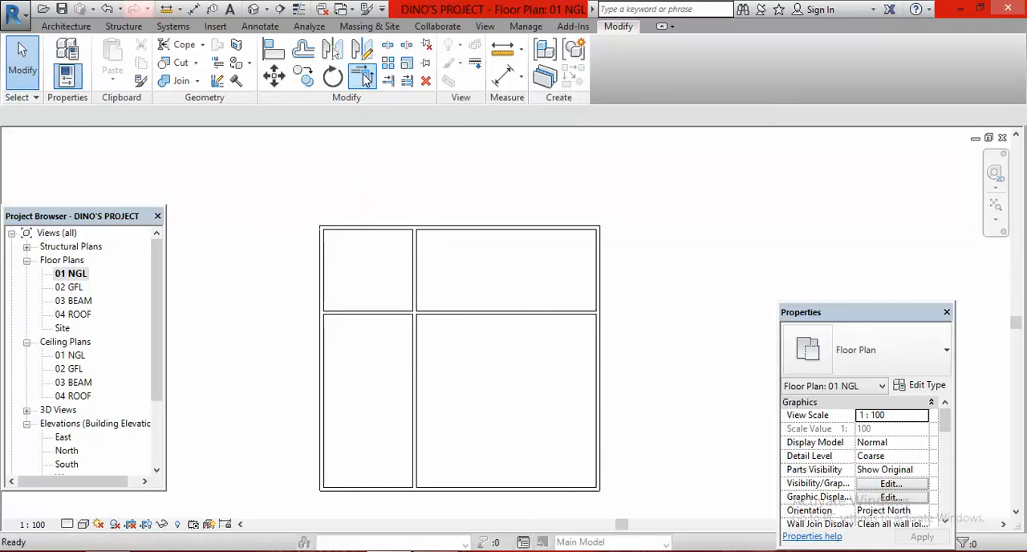
pyautogui.click(357, 319)
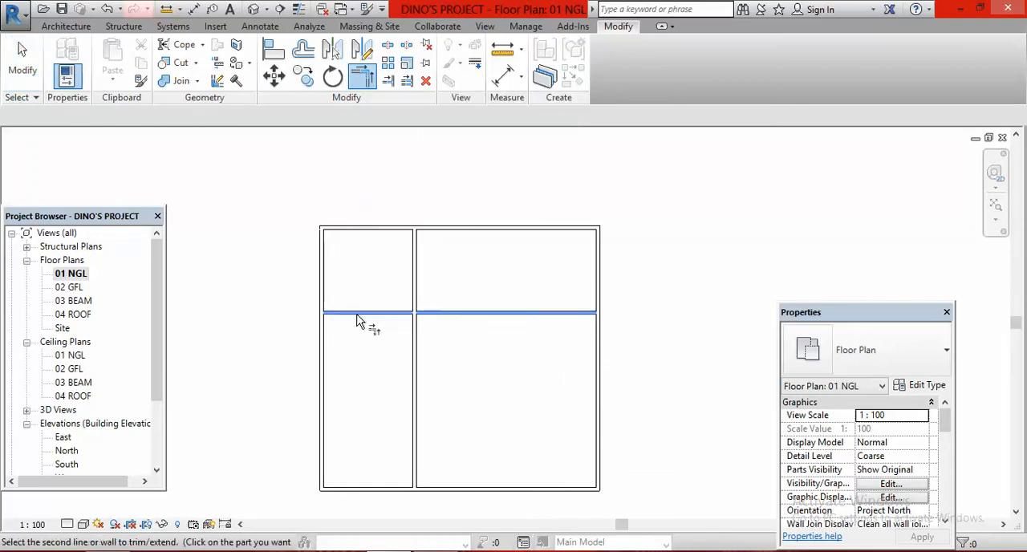
pyautogui.click(417, 272)
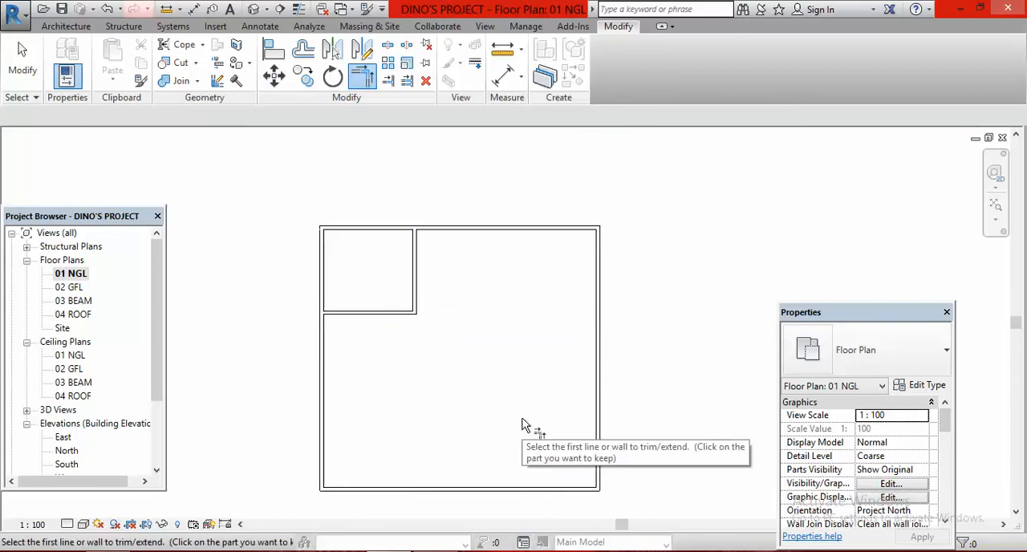
pyautogui.click(107, 9)
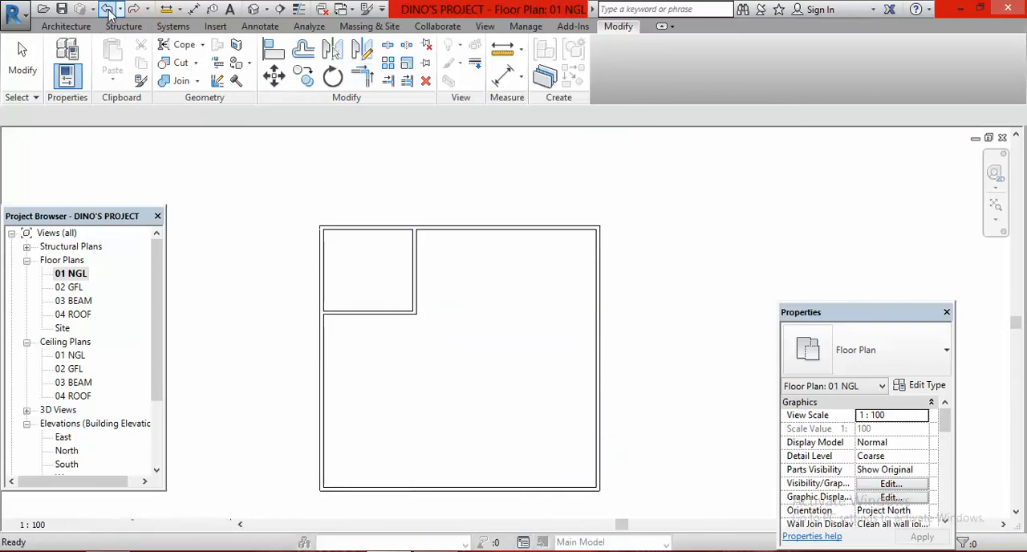
# Try trimming the two partitions to a corner that keeps their east and south portions, and undo the trim
pyautogui.press('t')
pyautogui.press('r')
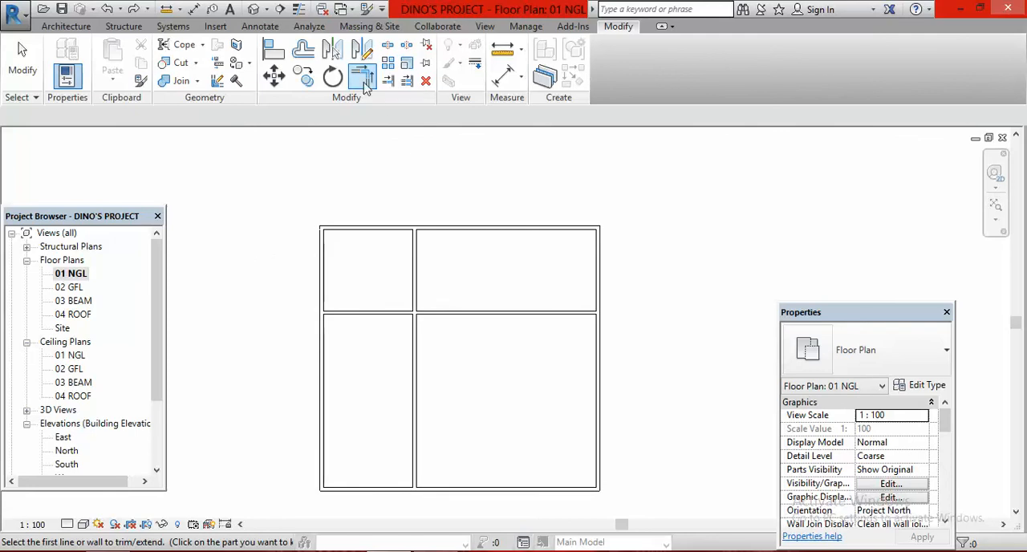
pyautogui.click(516, 313)
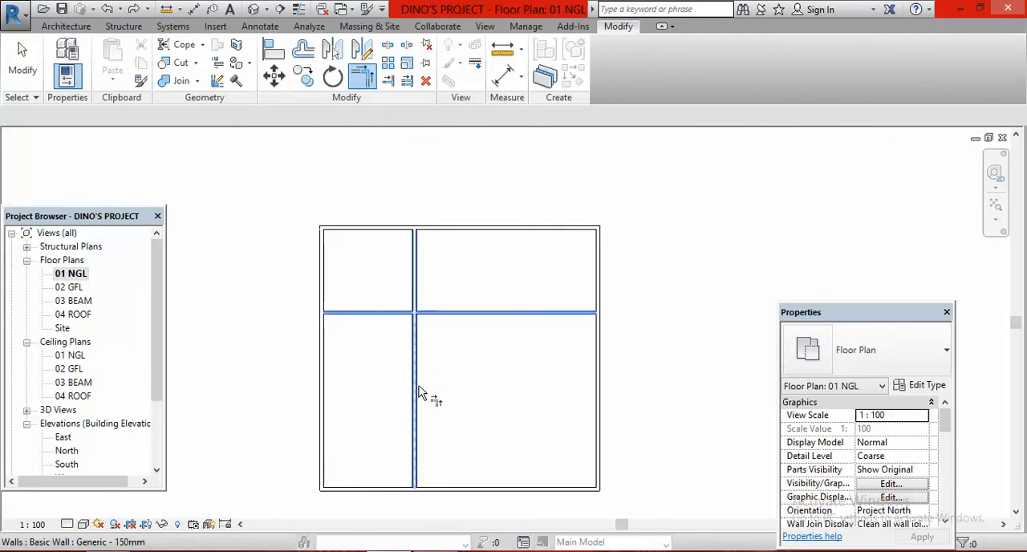
pyautogui.click(415, 393)
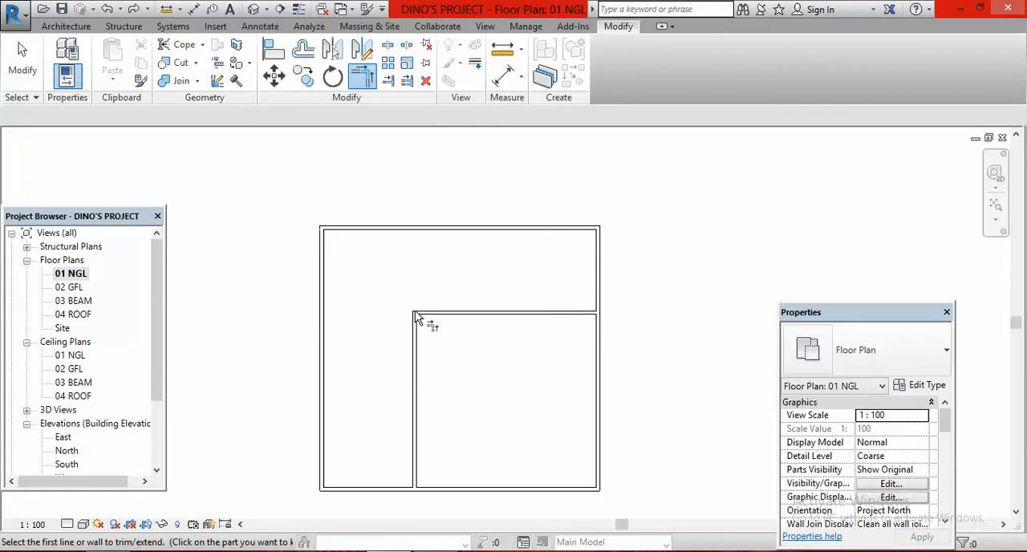
pyautogui.click(107, 9)
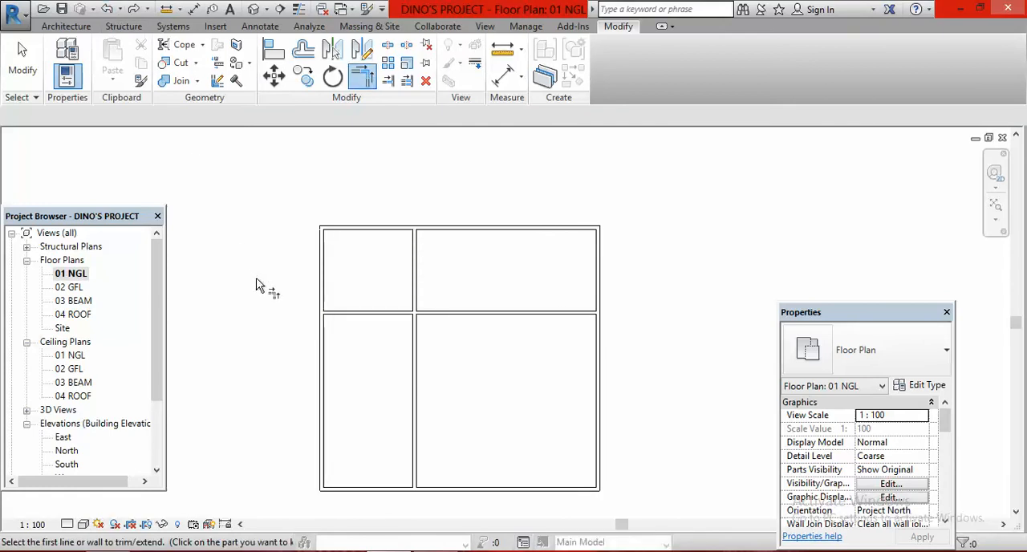
# Repeat the corner trim that keeps the partitions' north and west portions, undo it, and leave the trim command
pyautogui.click(415, 258)
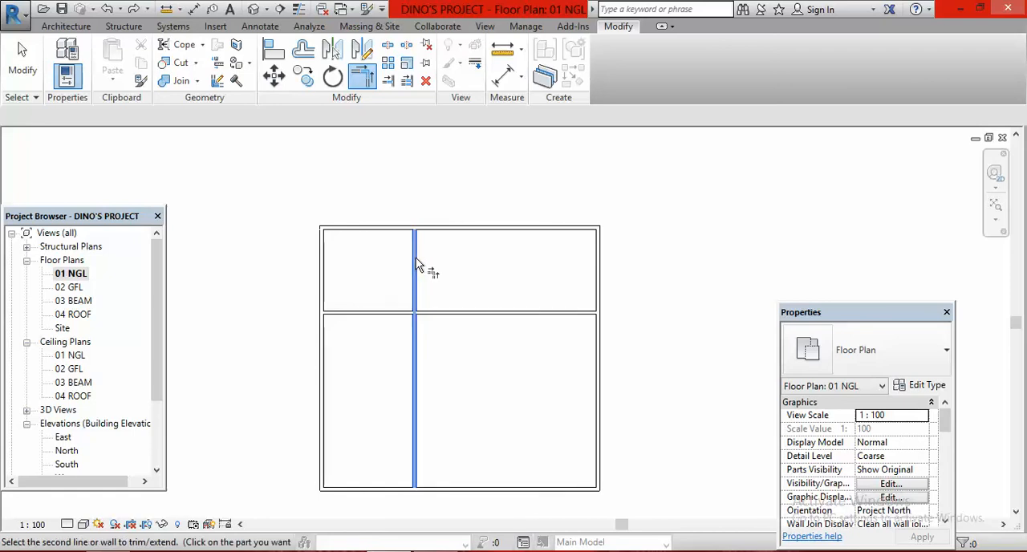
pyautogui.click(356, 315)
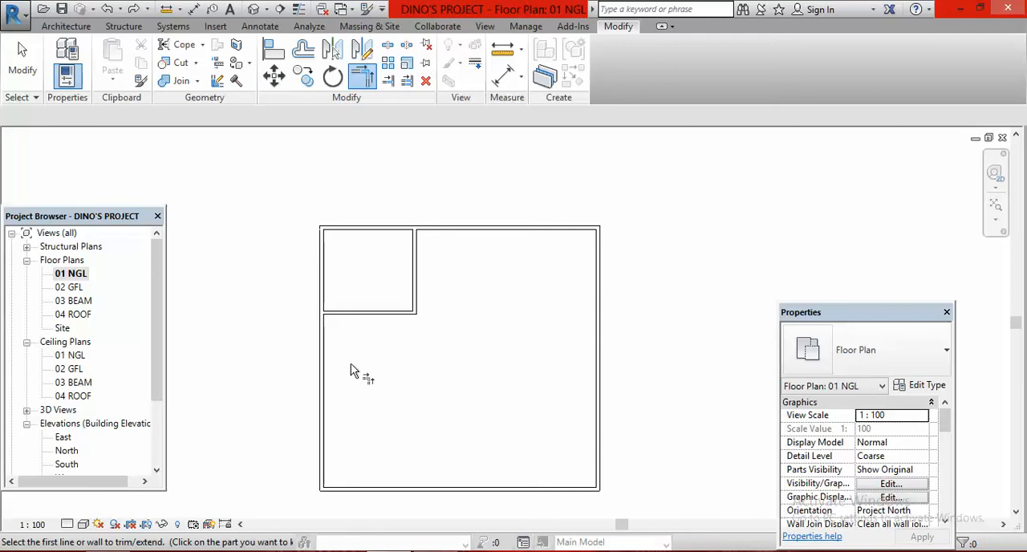
pyautogui.click(107, 9)
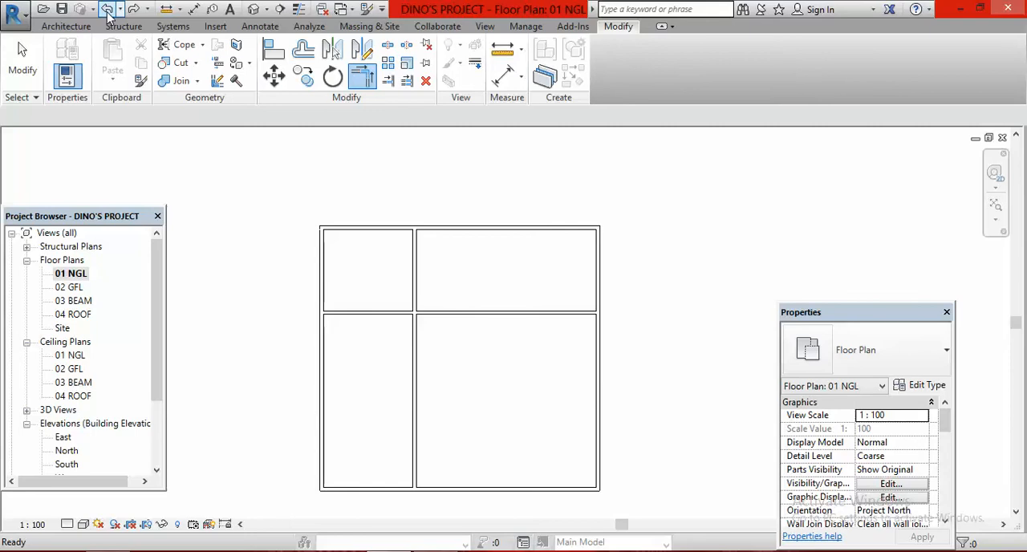
pyautogui.press('t')
pyautogui.press('r')
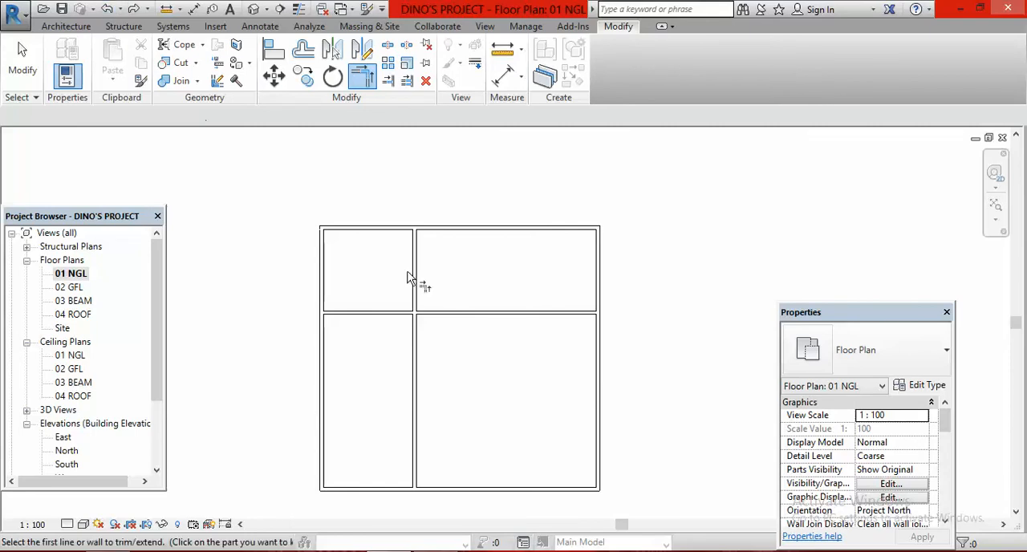
pyautogui.press('Escape')
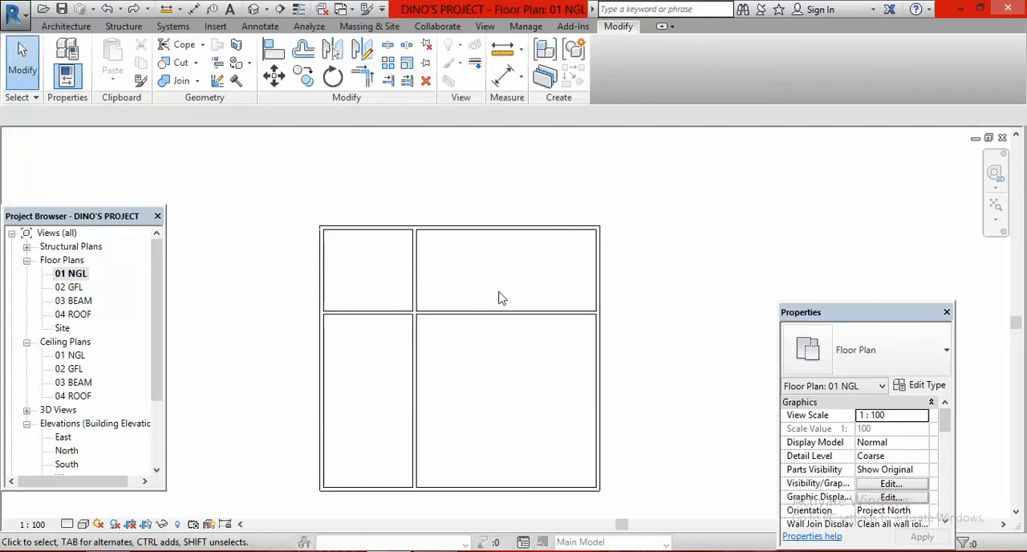
# Shorten the horizontal partition by pulling its east end back to the vertical partition
pyautogui.click(521, 319)
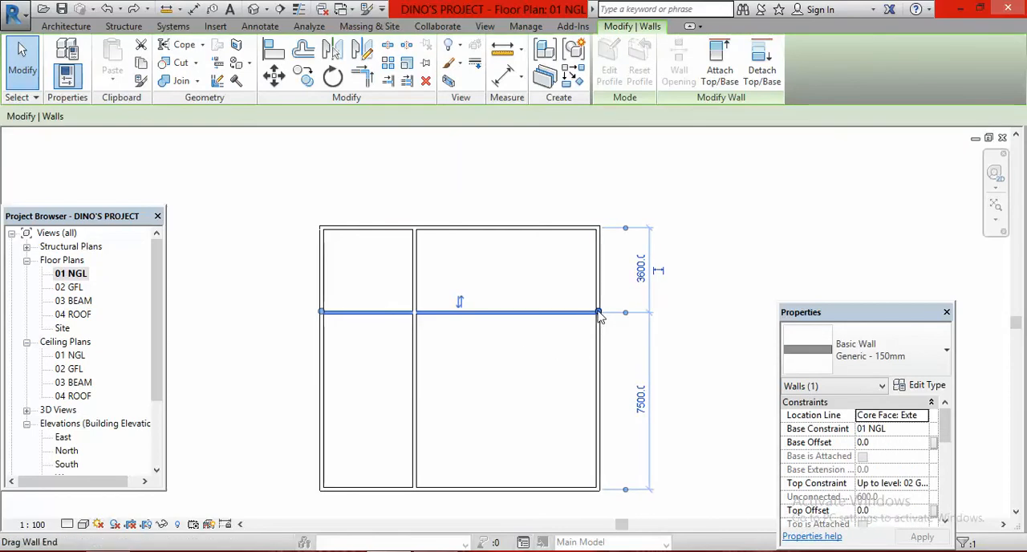
pyautogui.scroll(3, 600, 318)
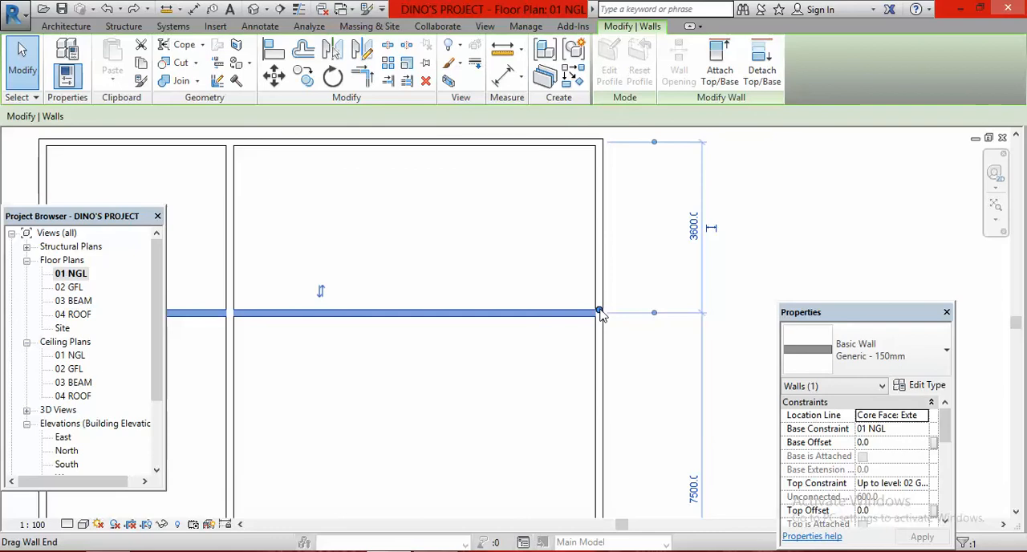
pyautogui.moveTo(600, 310); pyautogui.dragTo(231, 311)
pyautogui.scroll(-4, 748, 299)
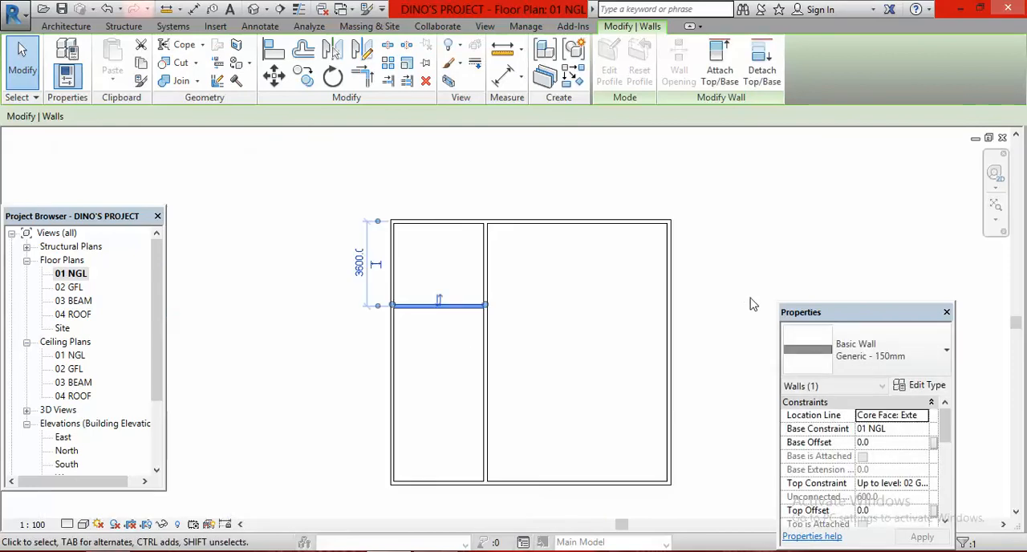
# Try to pull the vertical partition's south end up to the horizontal partition, and cancel the change
pyautogui.click(554, 419)
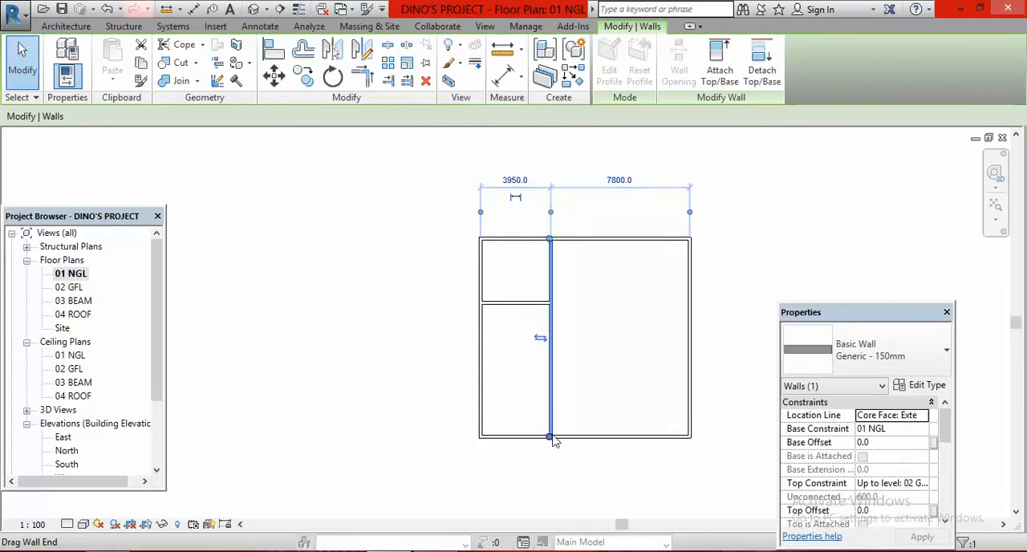
pyautogui.moveTo(551, 438); pyautogui.dragTo(550, 302)
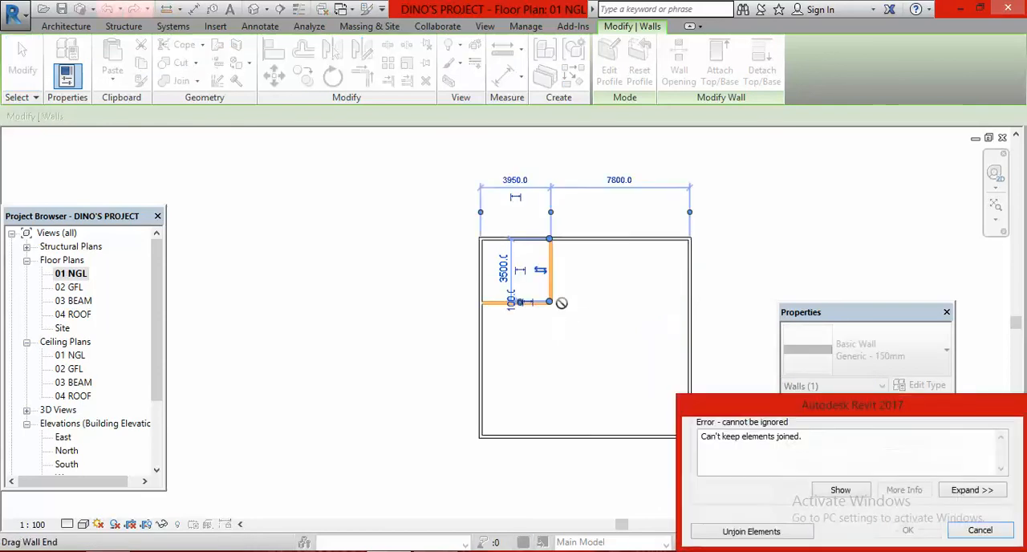
pyautogui.click(981, 532)
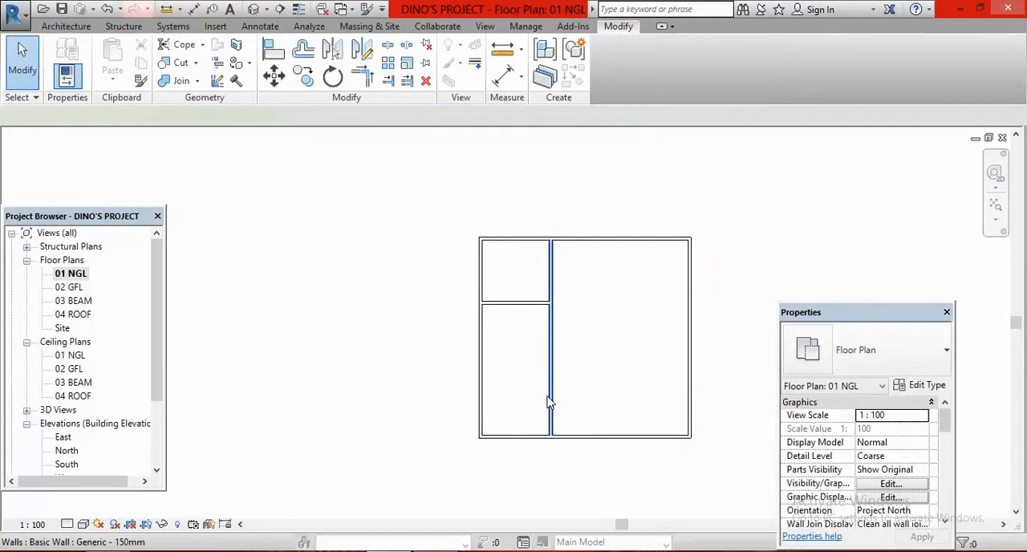
# Shorten the vertical partition so that its south end meets the lower face of the horizontal partition, closing the bedroom's corner
pyautogui.scroll(4, 553, 446)
pyautogui.click(545, 454)
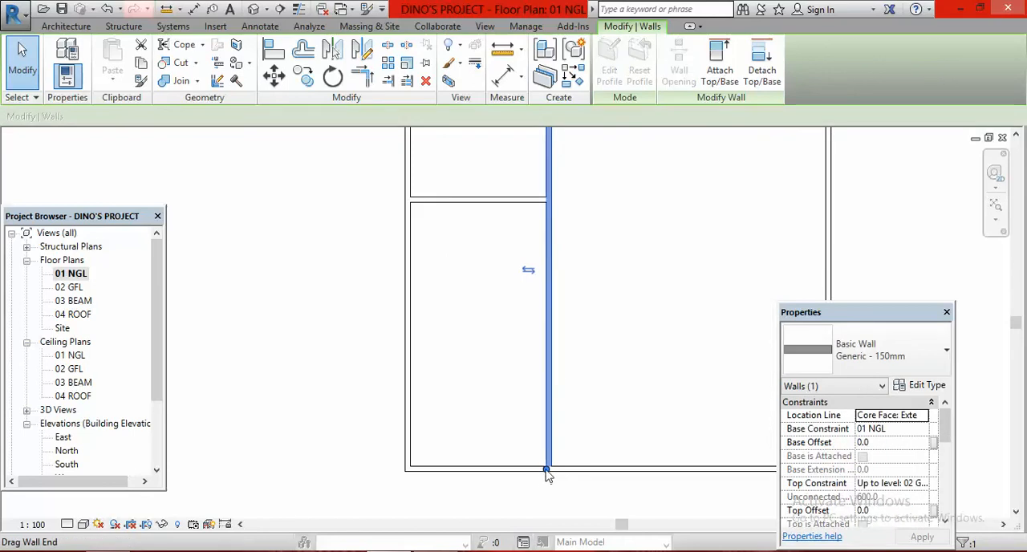
pyautogui.moveTo(548, 471); pyautogui.dragTo(543, 202)
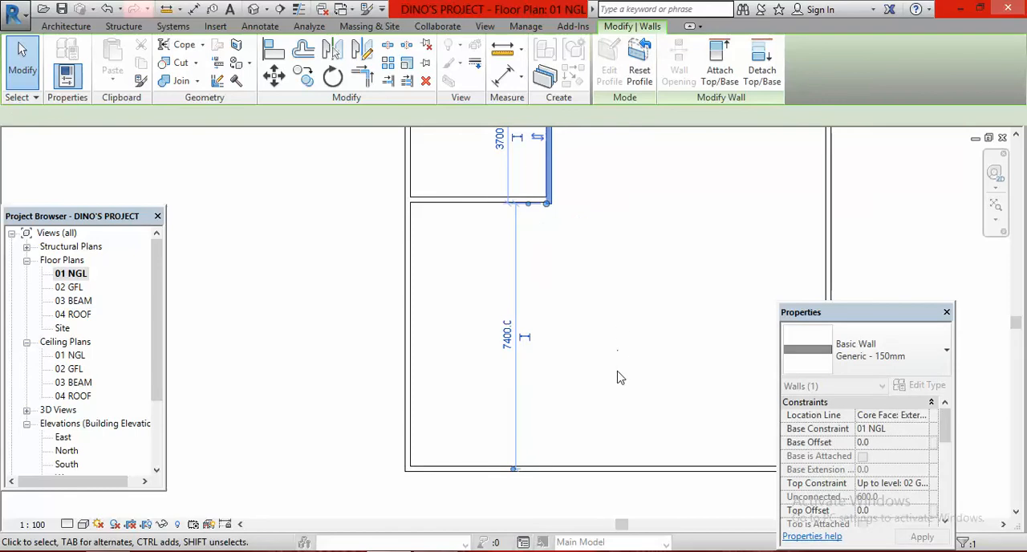
pyautogui.scroll(-2, 550, 437)
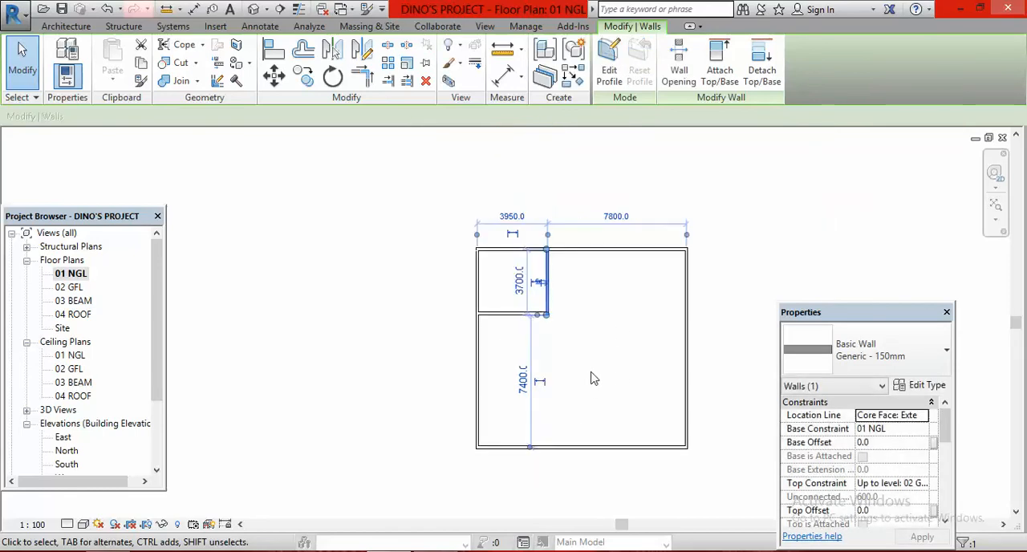
pyautogui.press('Escape')
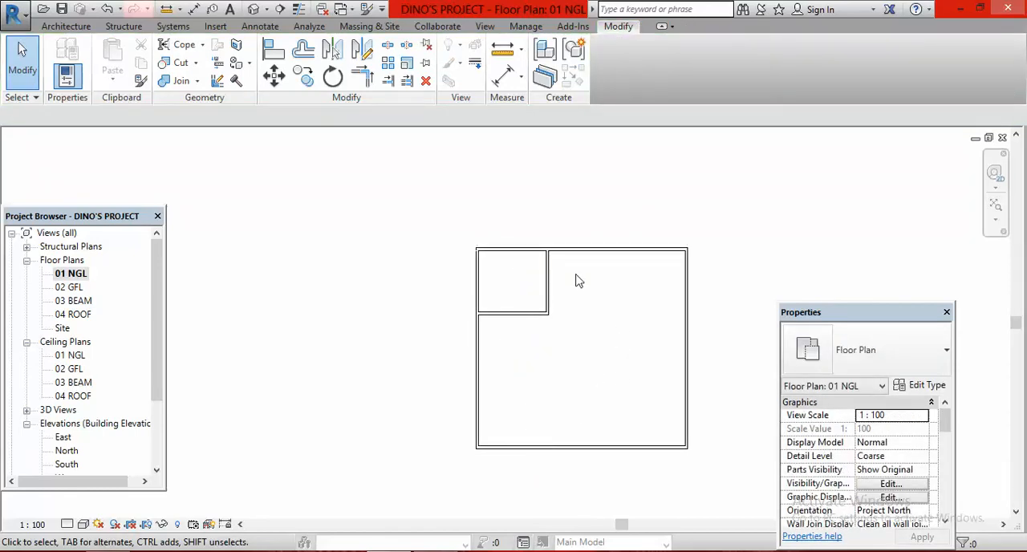
# Check the northwest bedroom's dimensions in the CAS VID PLAN image in Windows Photo Viewer and return to Revit
pyautogui.scroll(3, 554, 282)
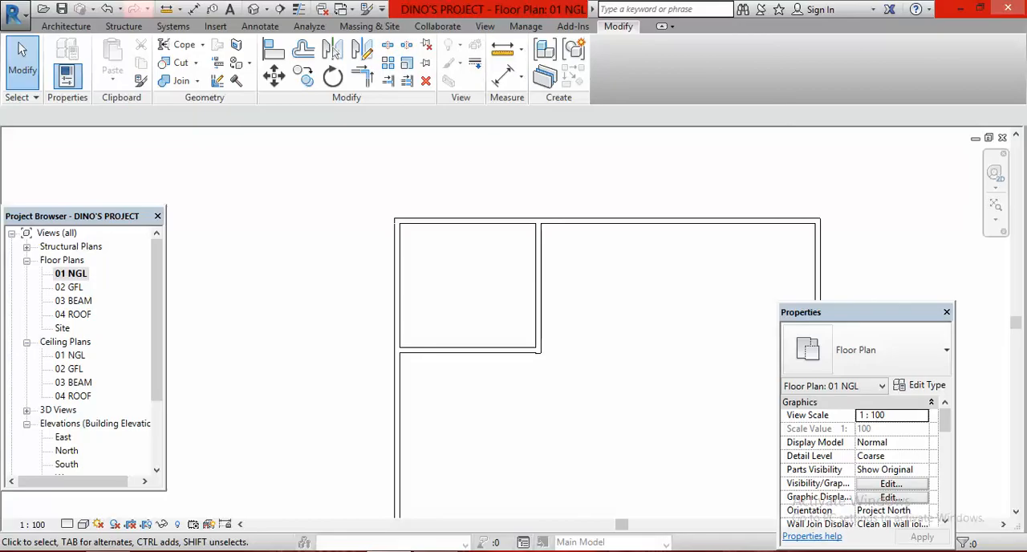
pyautogui.click(435, 551)
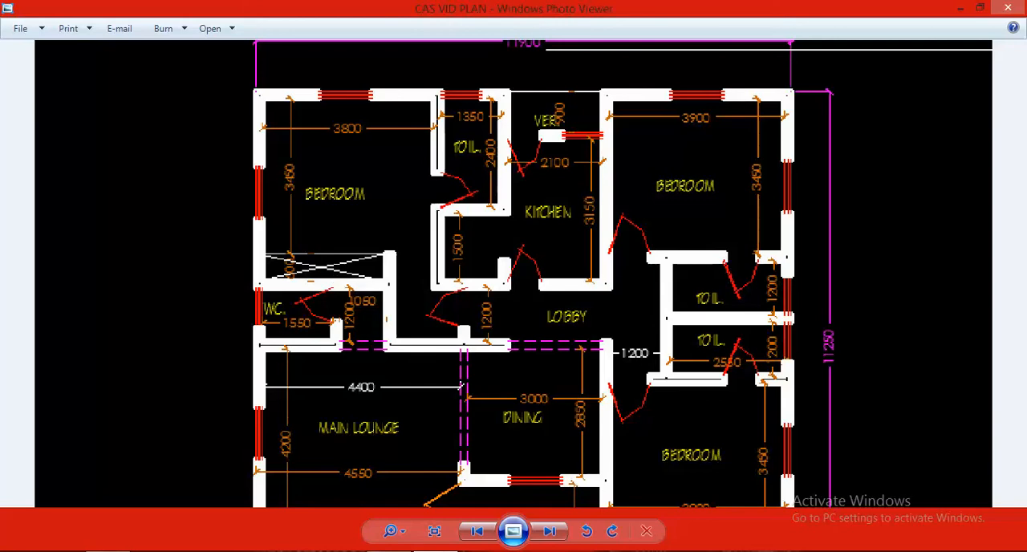
pyautogui.click(435, 551)
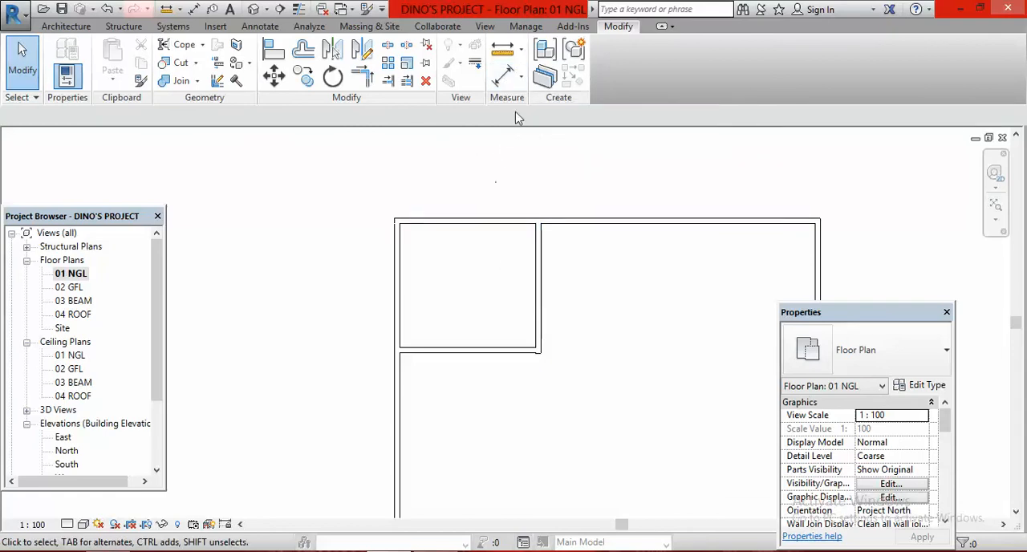
# Place an aligned dimension between the inner faces of the northwest bedroom's north wall and south partition
pyautogui.click(502, 76)
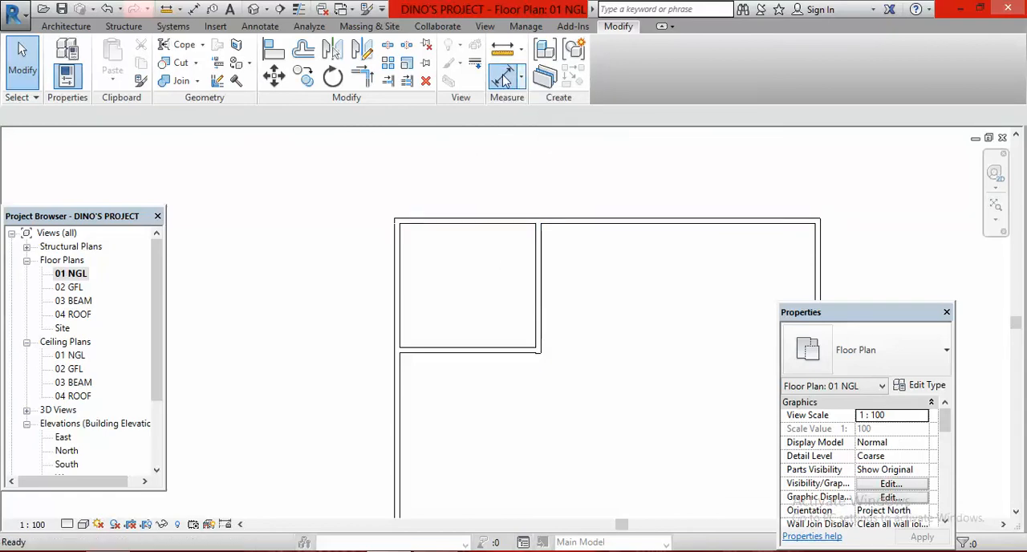
pyautogui.click(442, 224)
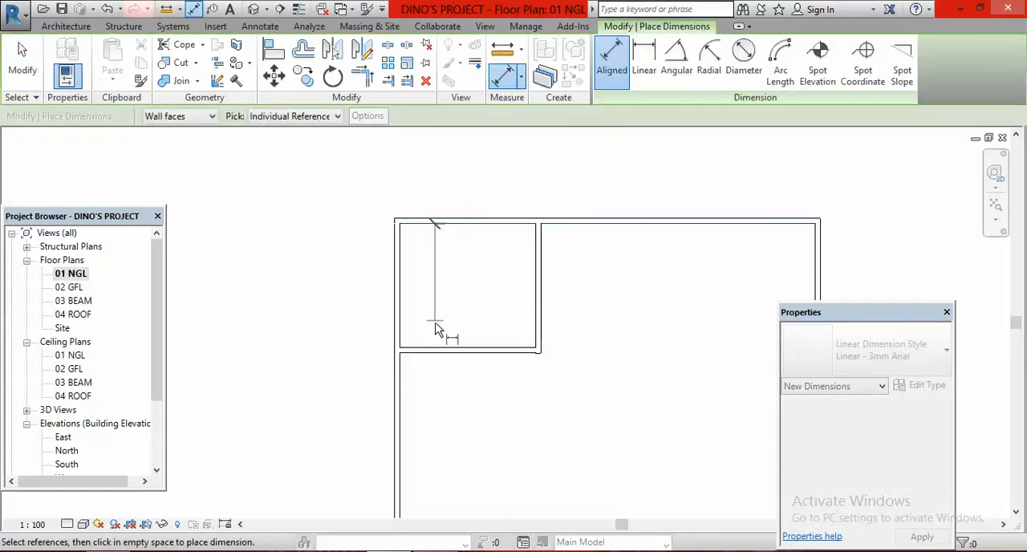
pyautogui.click(446, 351)
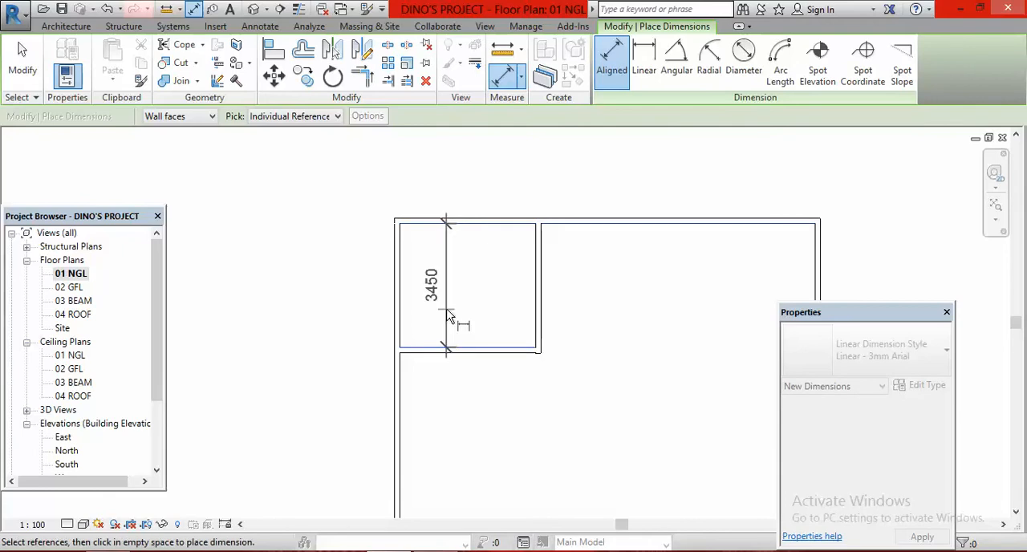
pyautogui.click(454, 314)
pyautogui.press('Escape')
pyautogui.press('Escape')
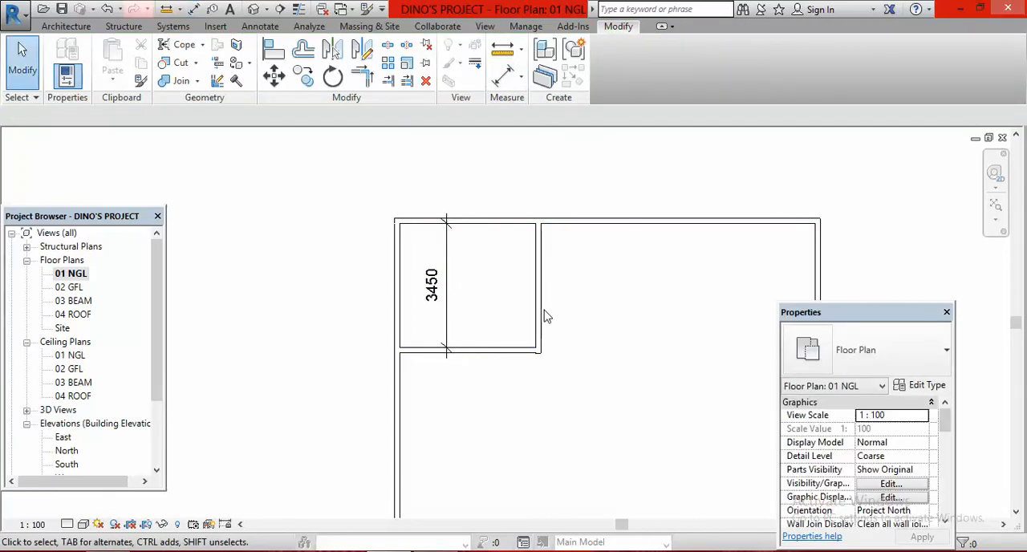
# Set the northwest bedroom's depth dimension to 4050 by moving its south partition, unjoining the elements that cannot stay joined
pyautogui.click(475, 350)
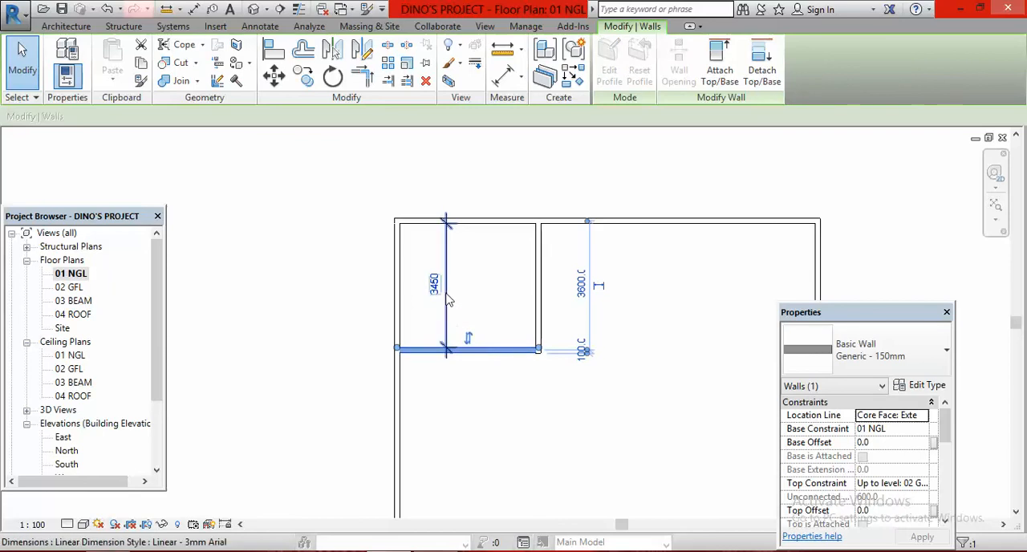
pyautogui.click(434, 285)
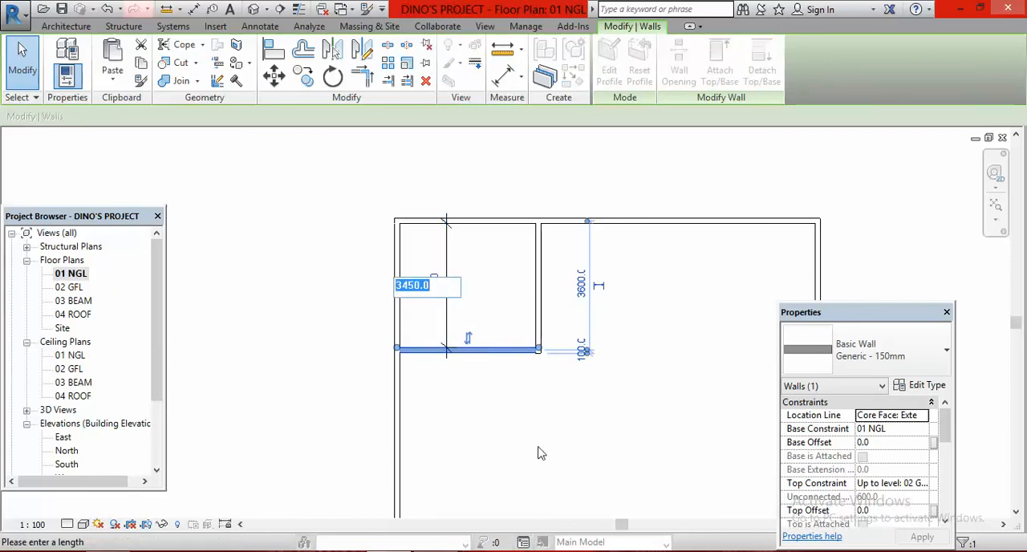
pyautogui.write('4050')
pyautogui.press('Return')
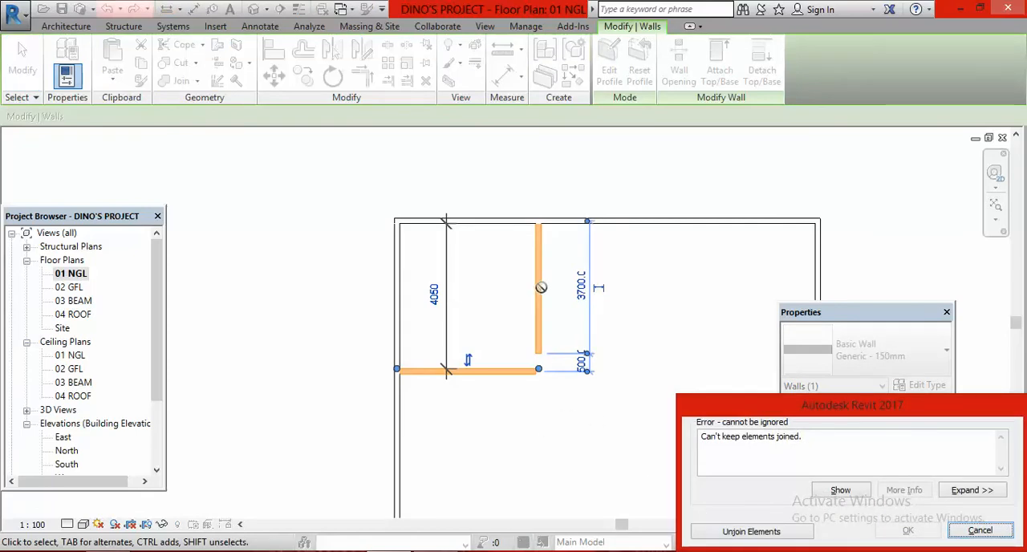
pyautogui.click(741, 534)
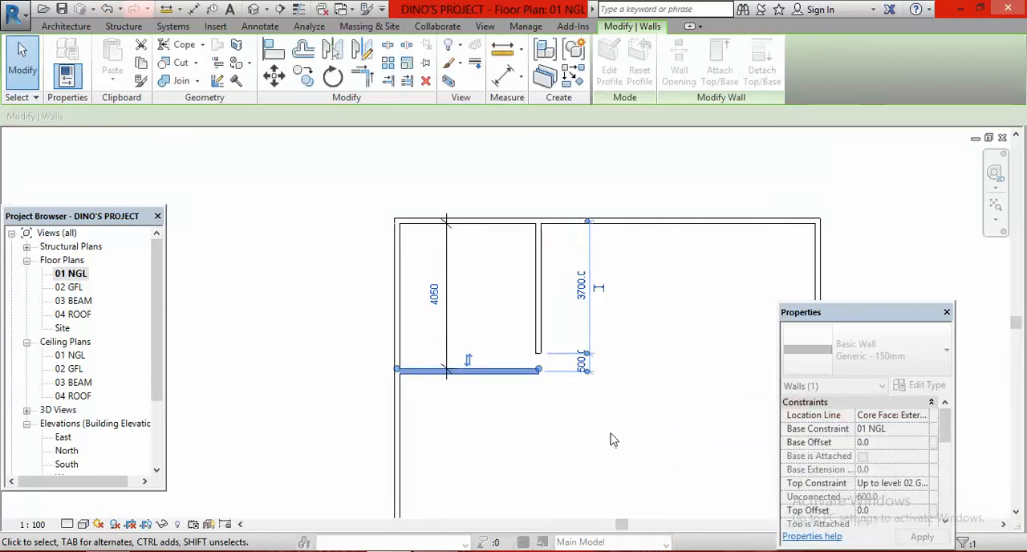
pyautogui.click(642, 350)
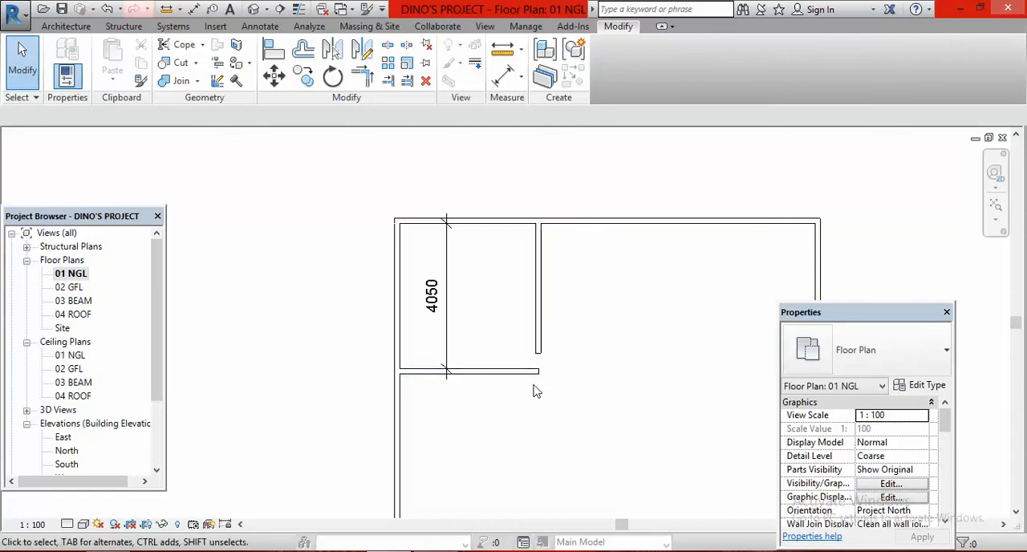
# Trim/extend the bedroom's south partition and east partition to a corner so the northwest bedroom is closed
pyautogui.click(362, 80)
pyautogui.click(420, 374)
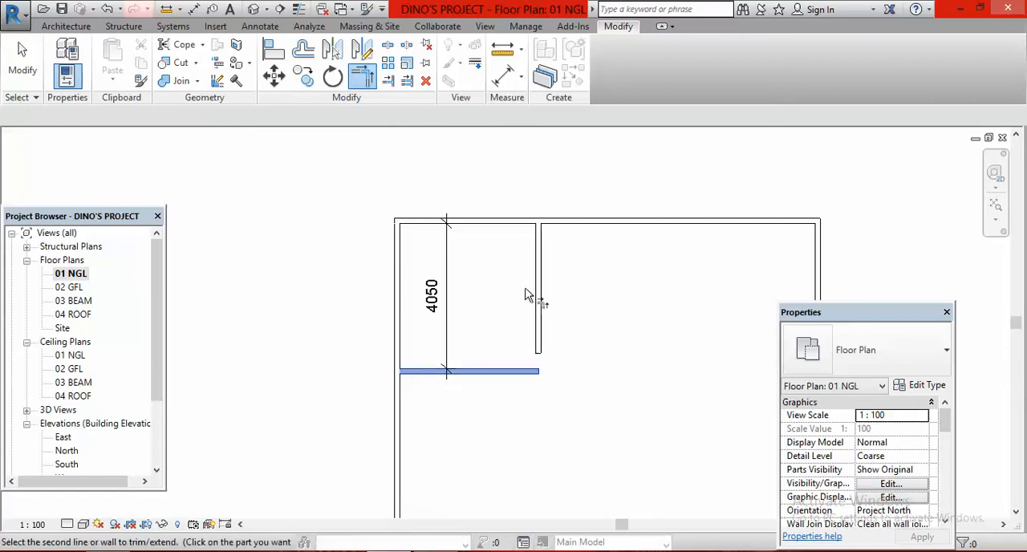
pyautogui.click(539, 293)
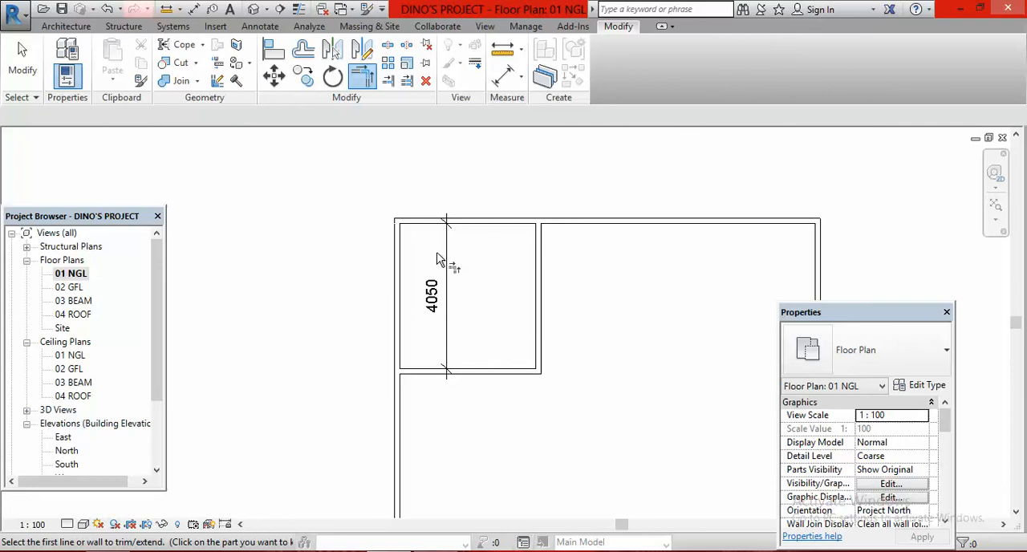
pyautogui.press('Escape')
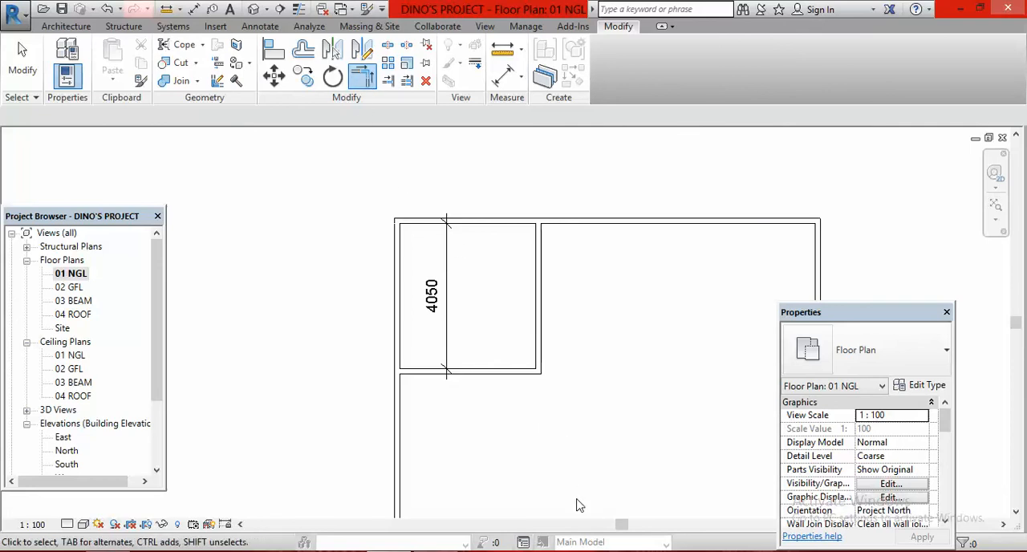
pyautogui.scroll(-2, 537, 401)
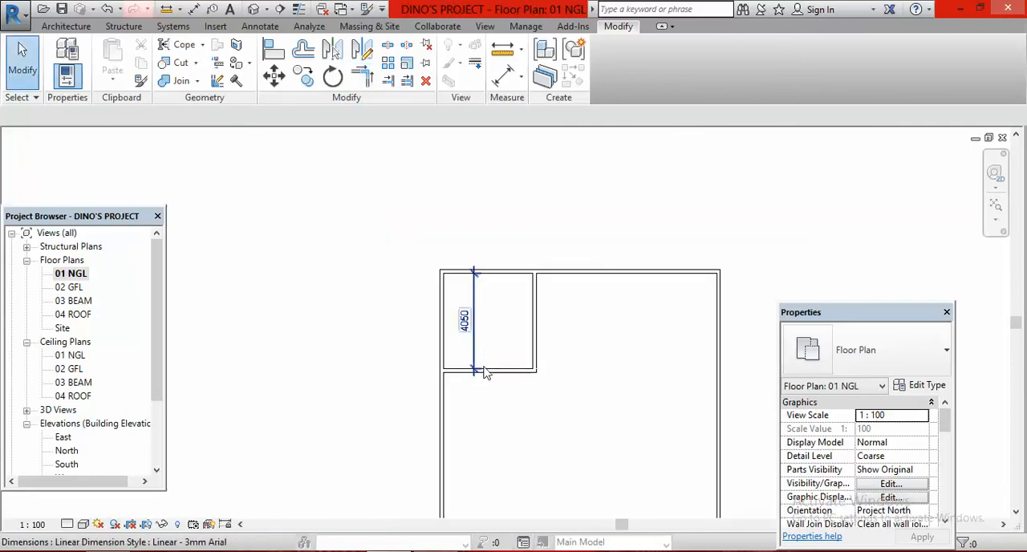
pyautogui.scroll(2, 497, 294)
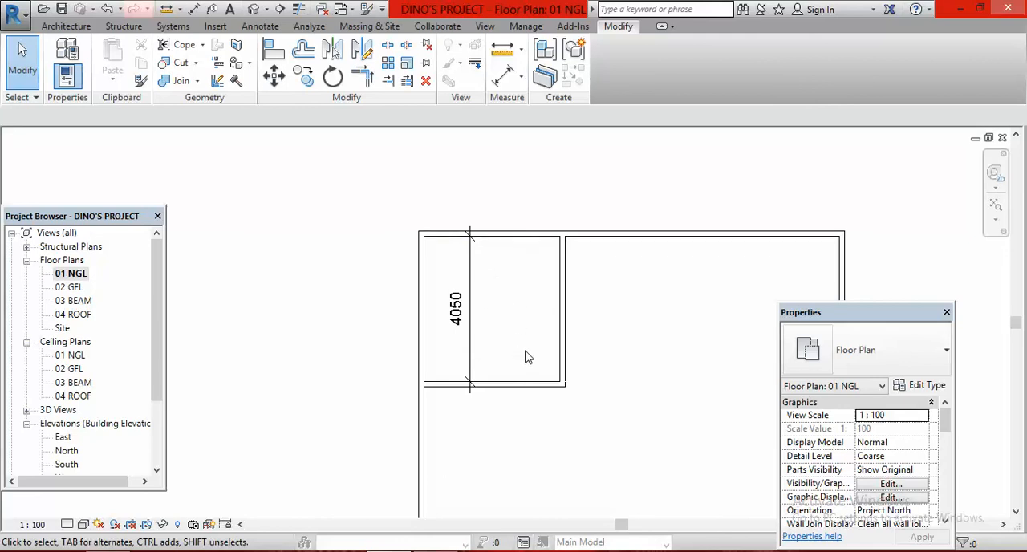
# Check the toilet's width in the CAS VID PLAN image and, in Revit, offset a copy of the bedroom's east partition 1500 mm east
pyautogui.click(480, 551)
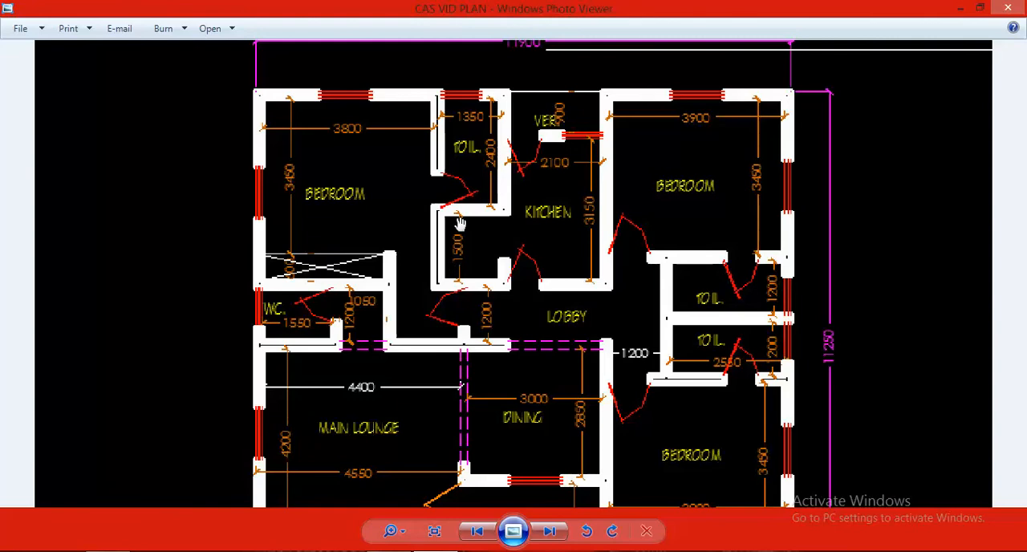
pyautogui.scroll(2, 459, 128)
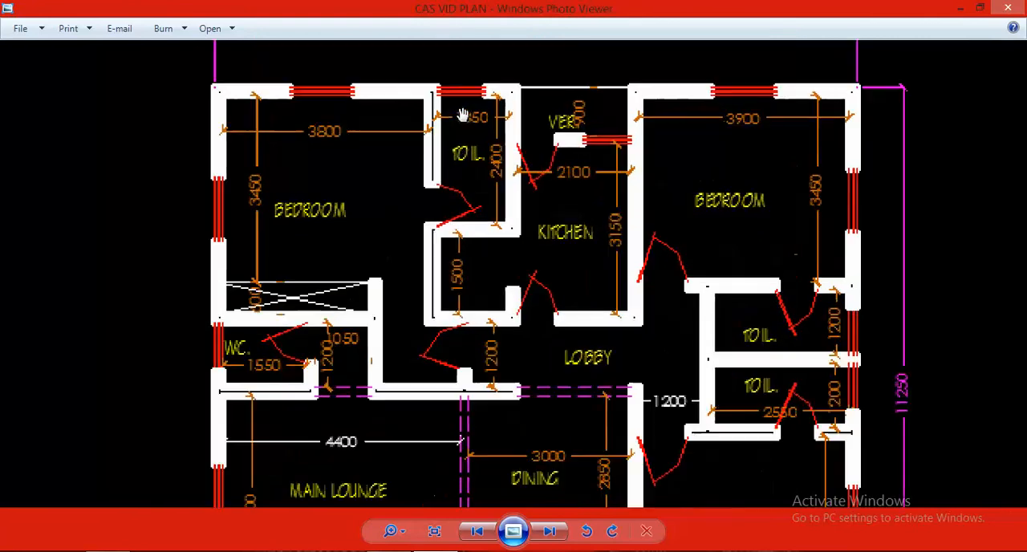
pyautogui.scroll(-1, 457, 126)
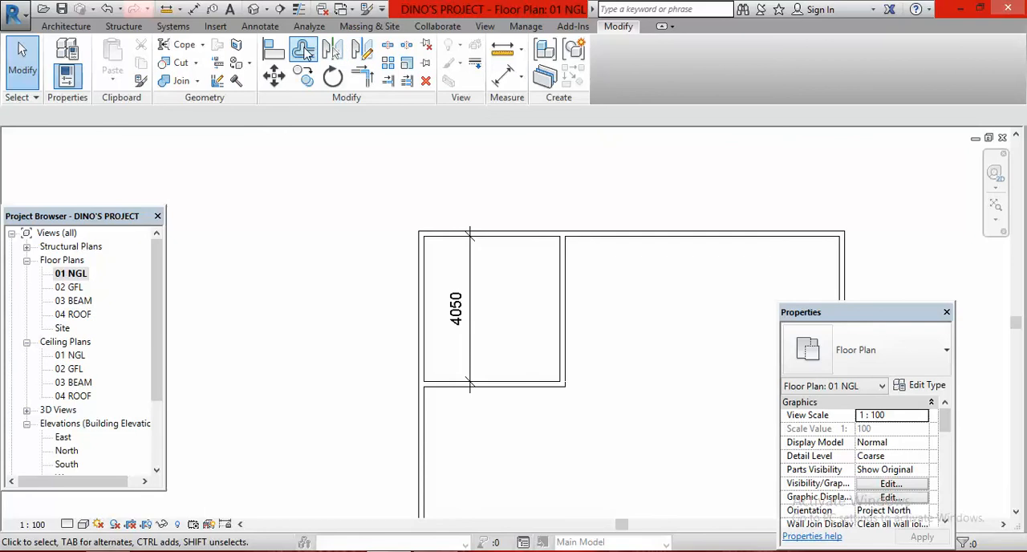
pyautogui.click(303, 50)
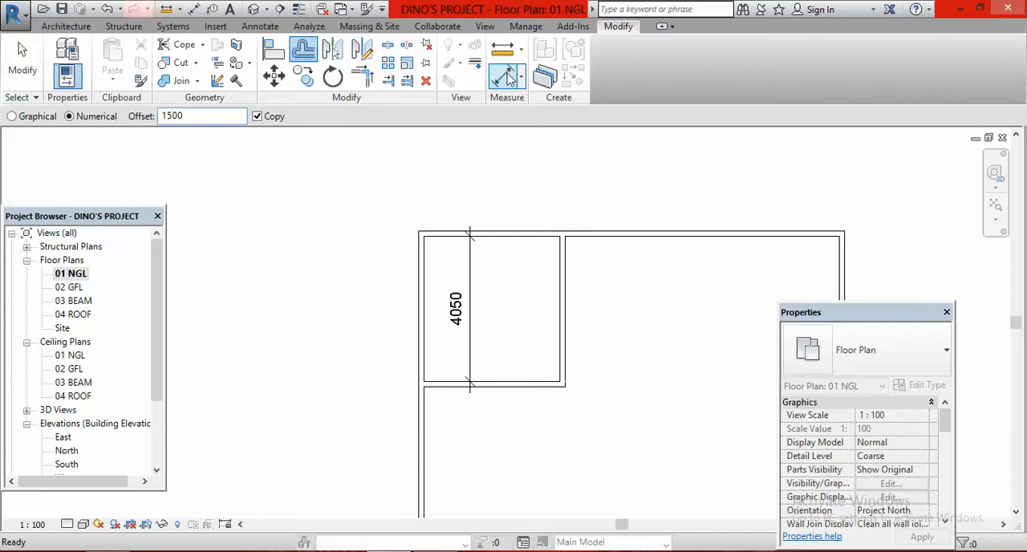
pyautogui.click(569, 293)
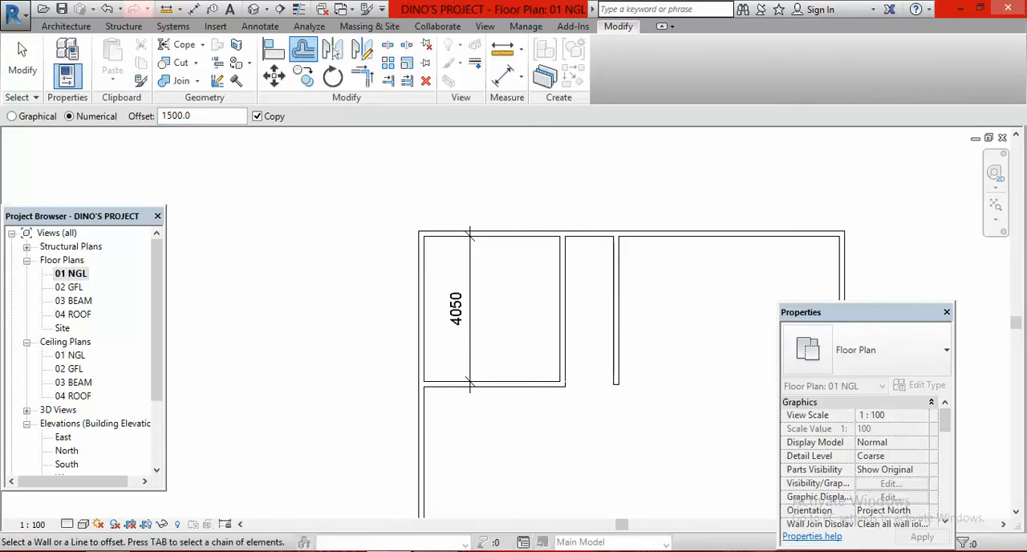
# Offset a copy of the toilet's east partition 2250 mm east to form the kitchen's east wall
pyautogui.hotkey('alt', 'Tab')
pyautogui.click(209, 118)
pyautogui.press('BackSpace')
pyautogui.press('BackSpace')
pyautogui.press('BackSpace')
pyautogui.write('225')
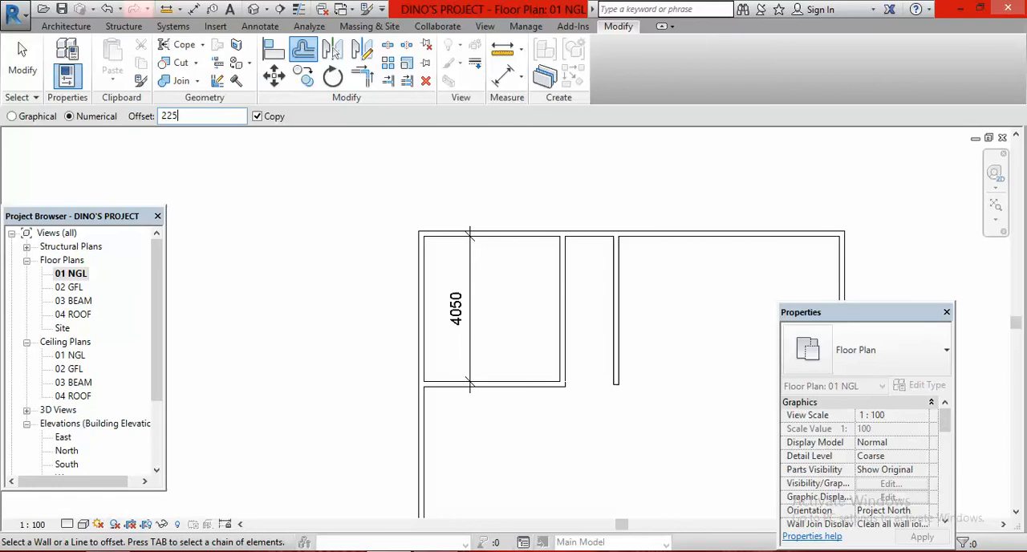
pyautogui.write('0')
pyautogui.click(619, 305)
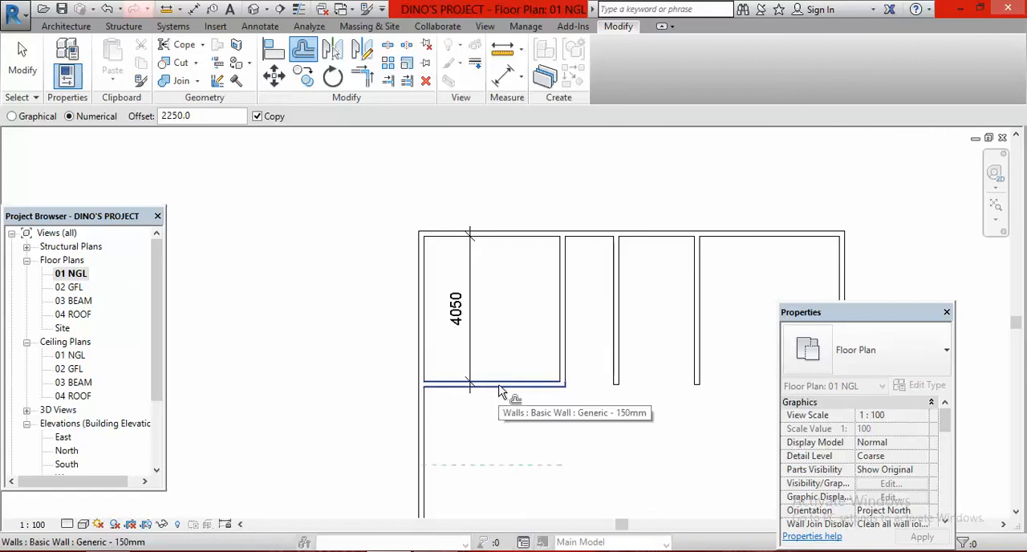
pyautogui.press('Escape')
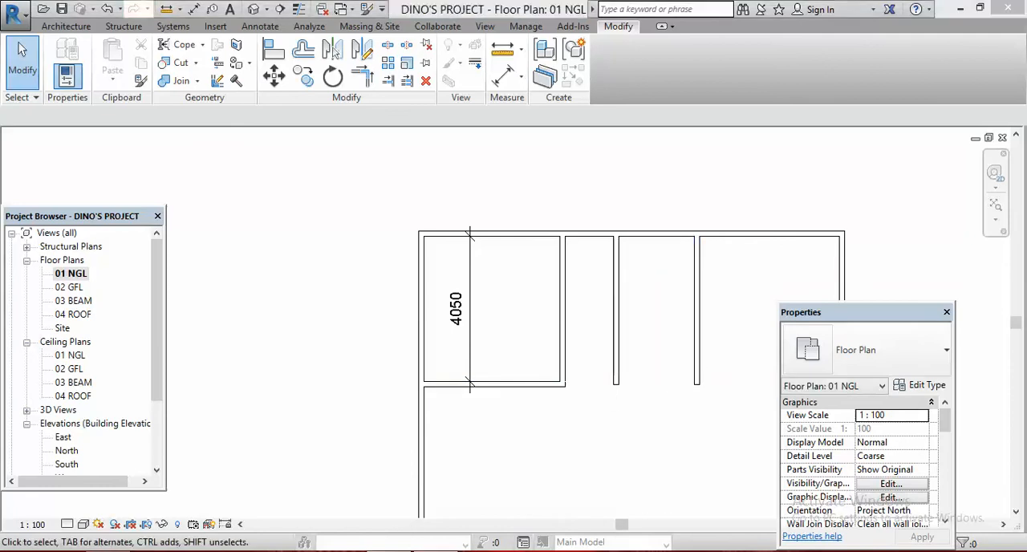
# Check the kitchen layout in the plan image and extend the bedroom's south partition to a corner with the kitchen's east partition
pyautogui.hotkey('alt', 'Tab')
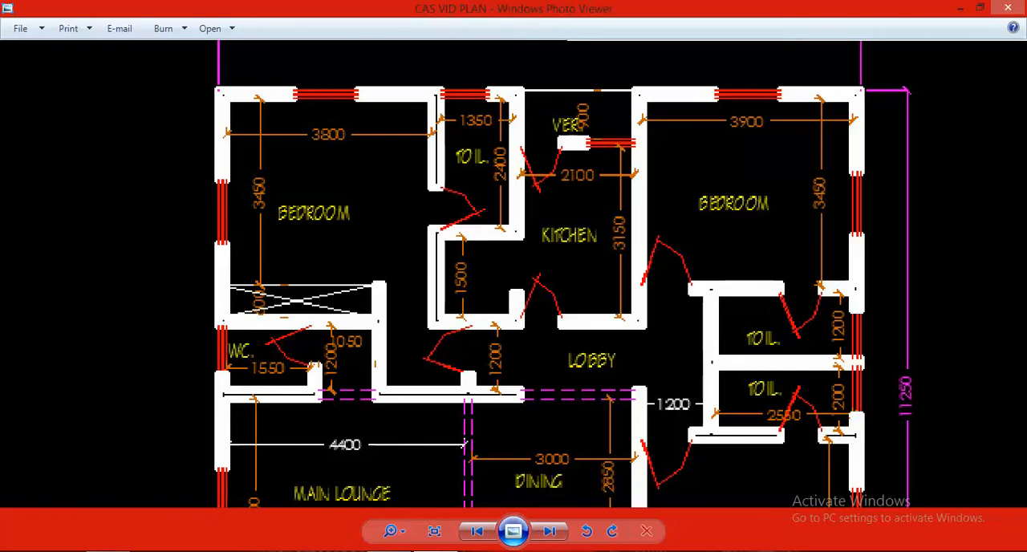
pyautogui.hotkey('alt', 'Tab')
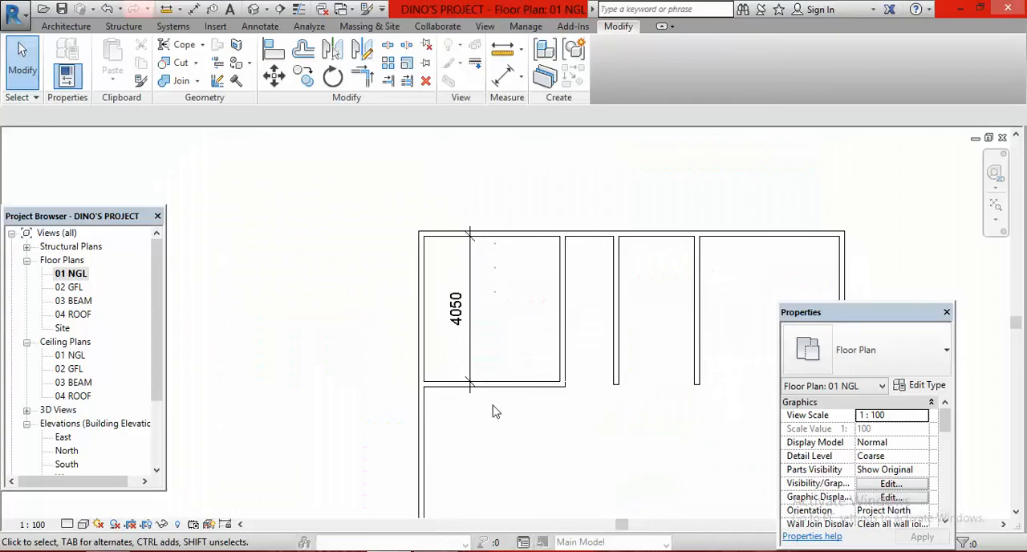
pyautogui.click(365, 83)
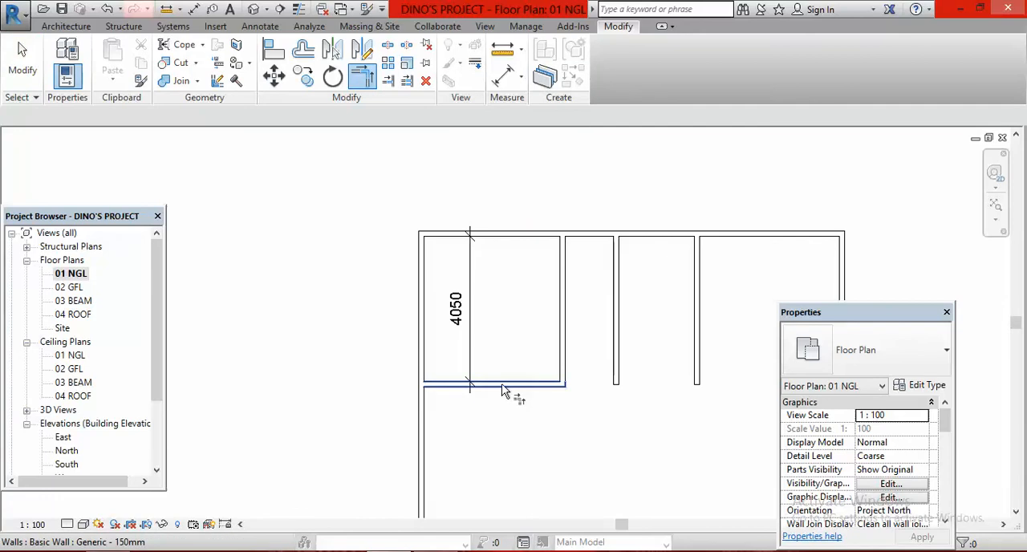
pyautogui.click(502, 391)
pyautogui.click(696, 305)
pyautogui.scroll(-2, 482, 388)
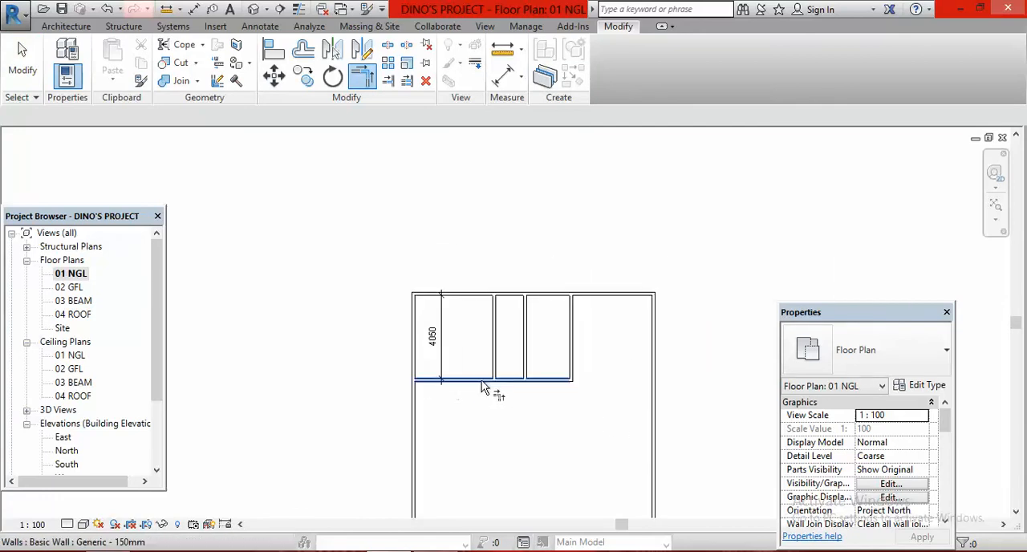
pyautogui.scroll(1, 583, 375)
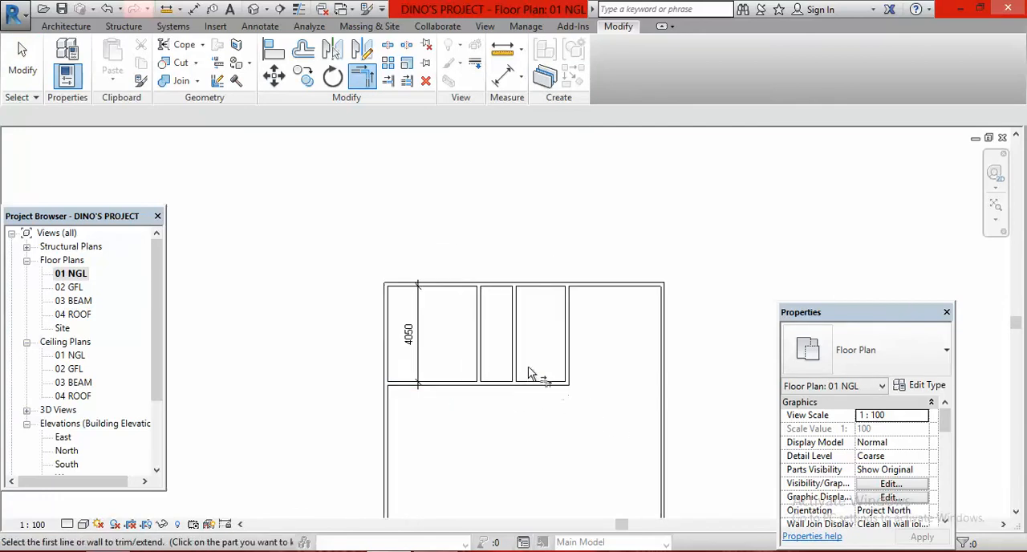
pyautogui.scroll(1, 506, 337)
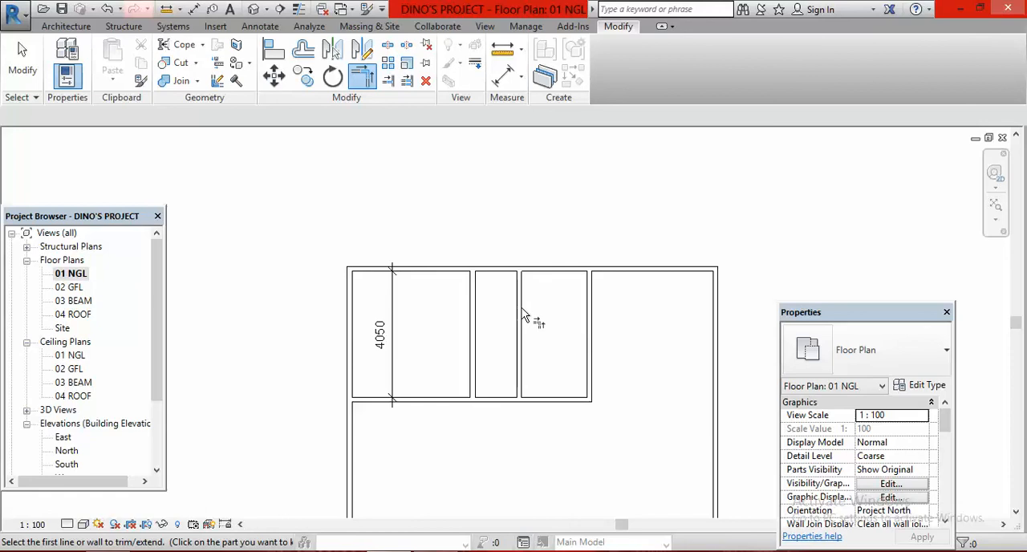
# Check the toilet's depth in the plan image and offset a copy of the north exterior wall 2550 mm south
pyautogui.click(422, 551)
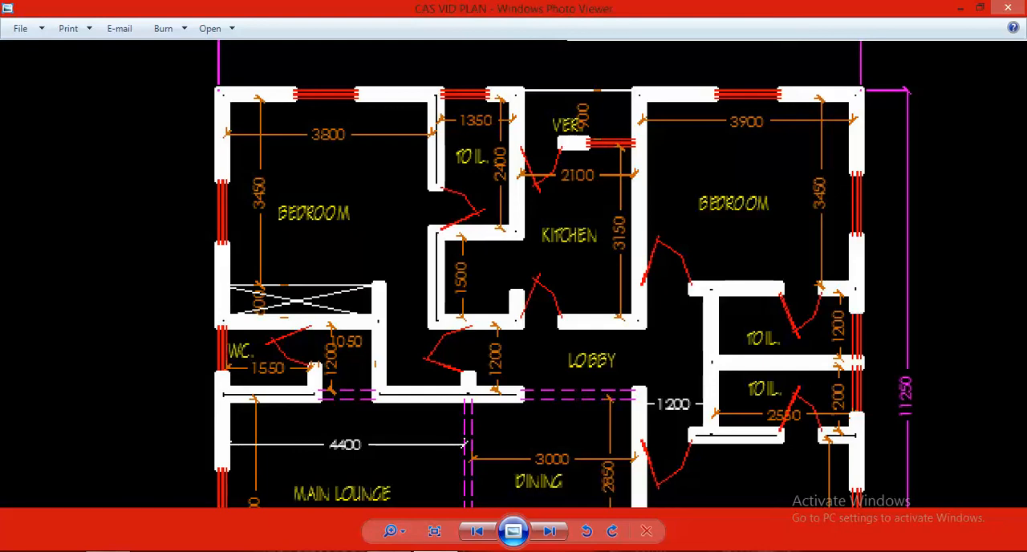
pyautogui.click(397, 551)
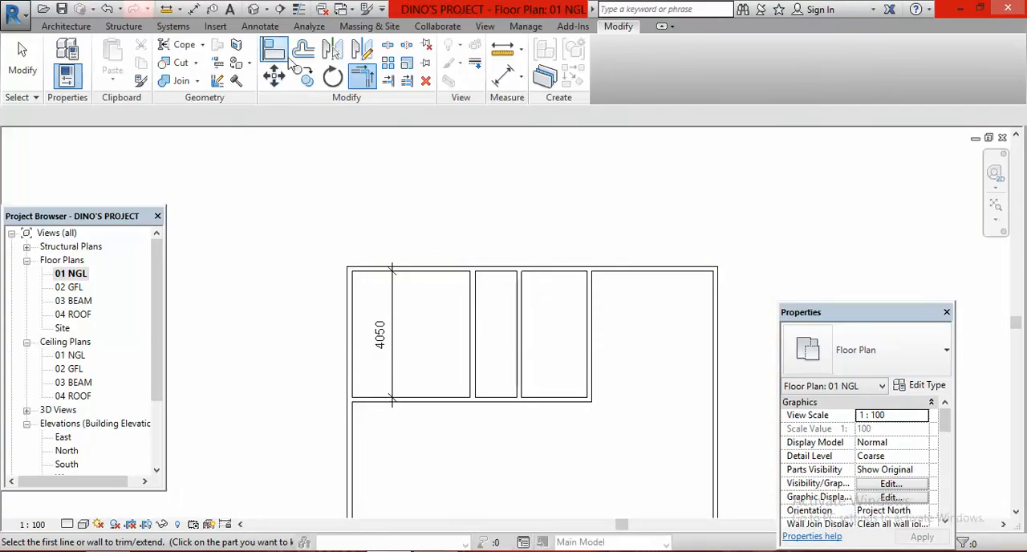
pyautogui.click(304, 49)
pyautogui.click(214, 118)
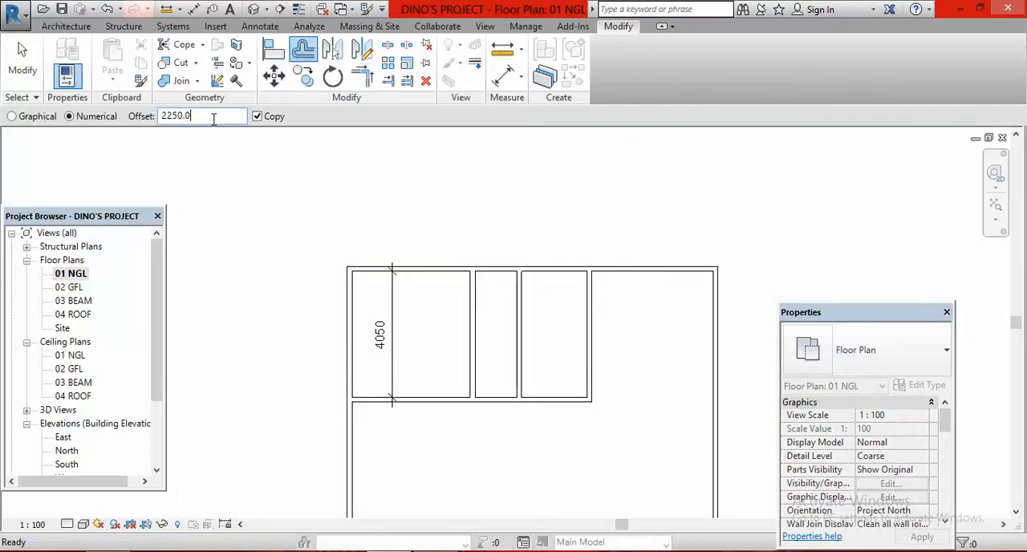
pyautogui.press('BackSpace')
pyautogui.press('BackSpace')
pyautogui.press('BackSpace')
pyautogui.press('BackSpace')
pyautogui.write('550')
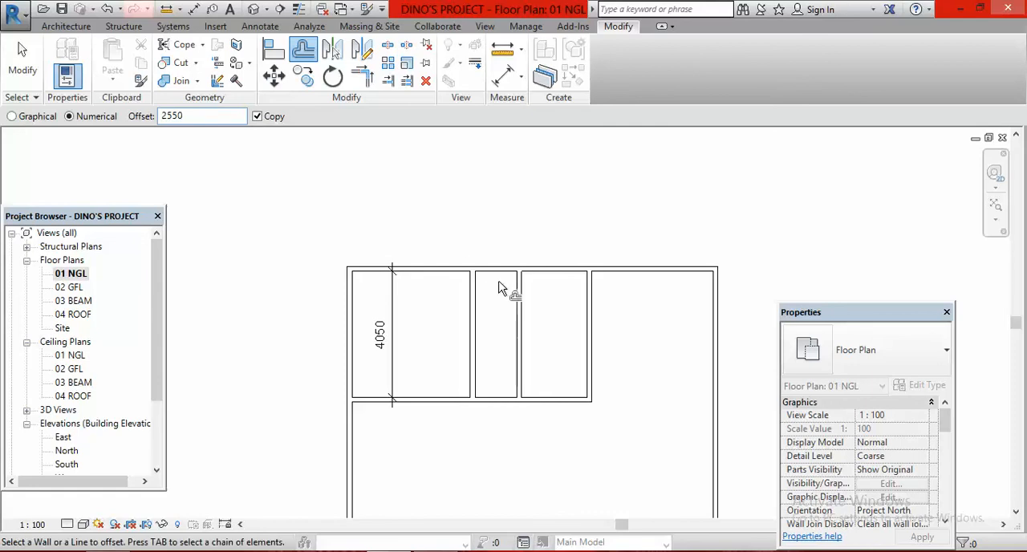
pyautogui.click(500, 284)
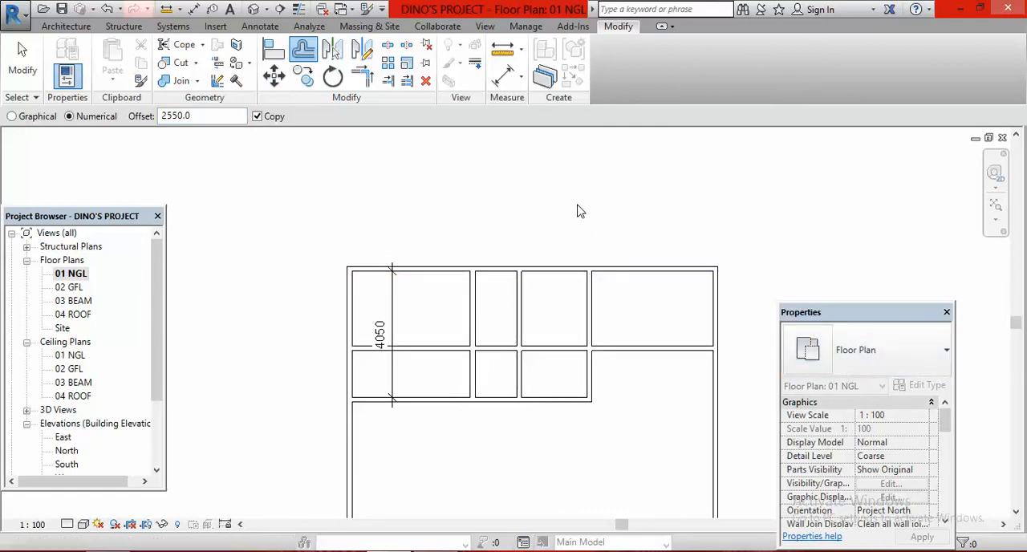
pyautogui.press('Escape')
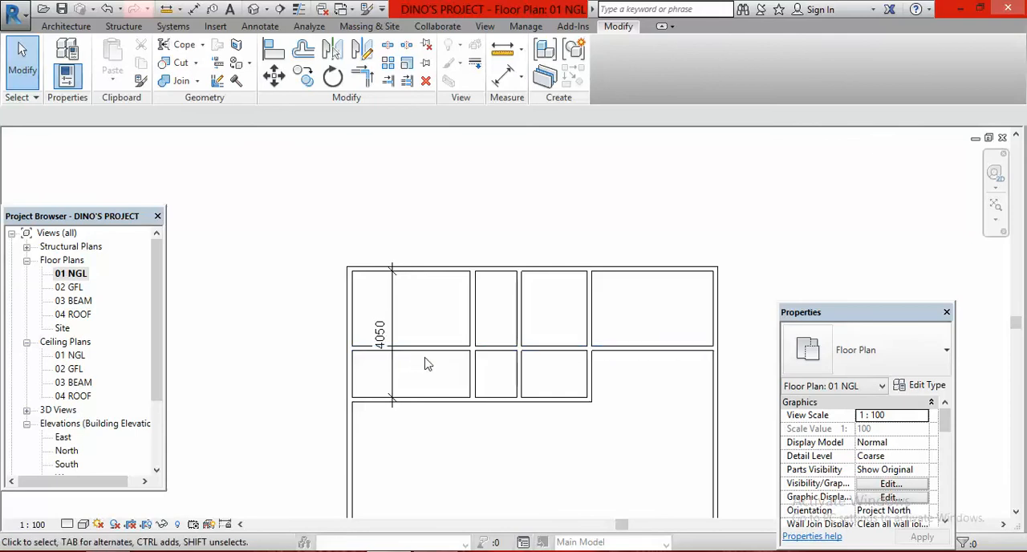
# Try to trim the new horizontal partition at the northwest bedroom's east partition, keeping its western part, and undo the trim
pyautogui.click(387, 83)
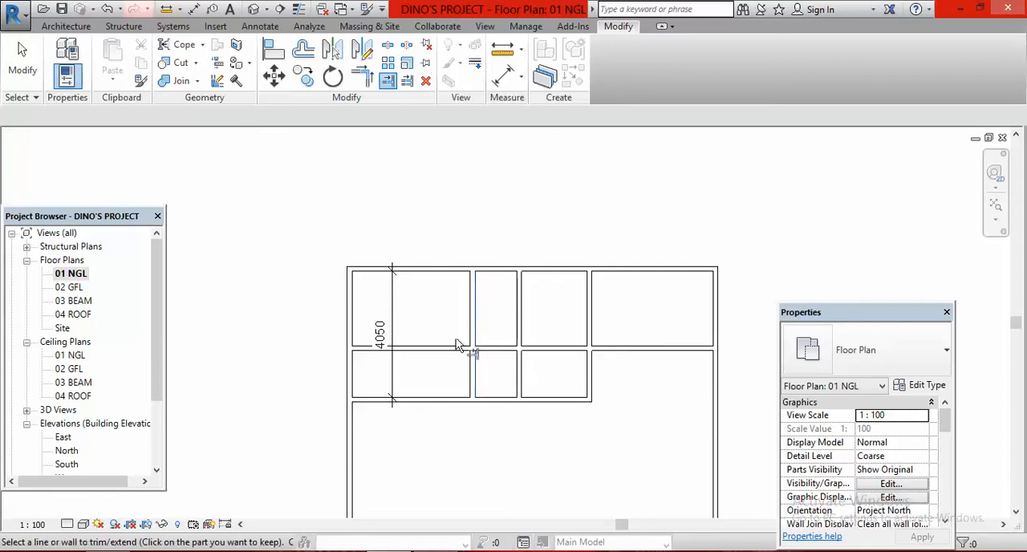
pyautogui.click(436, 352)
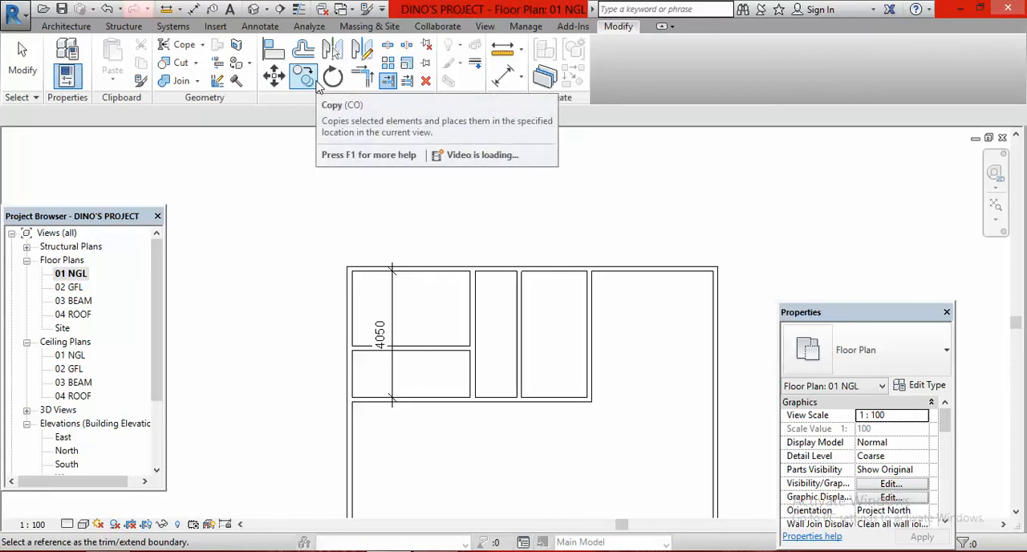
pyautogui.hotkey('ctrl', 'z')
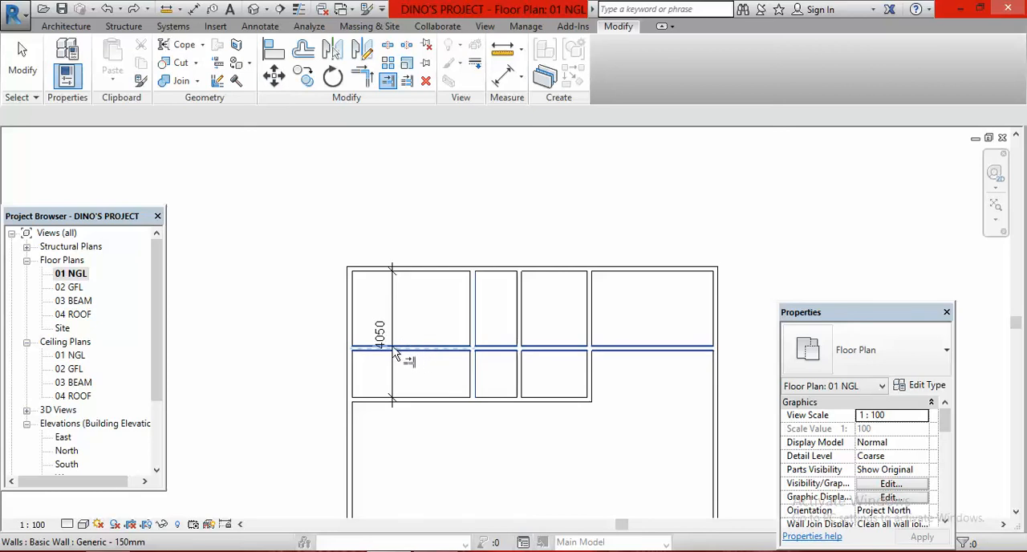
# Trim the new horizontal partition at the northwest bedroom's east partition, keeping the part east of the bedroom
pyautogui.click(500, 354)
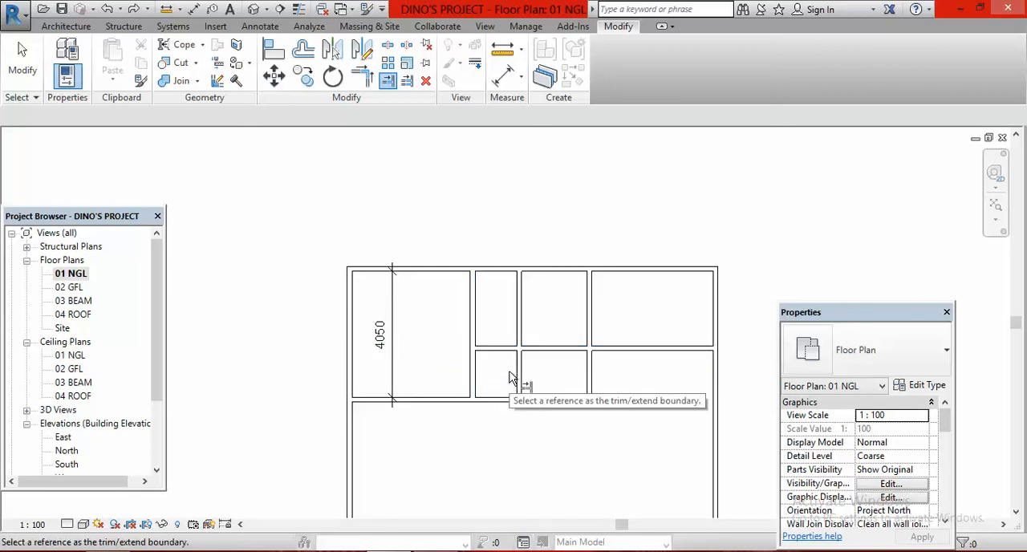
pyautogui.click(505, 397)
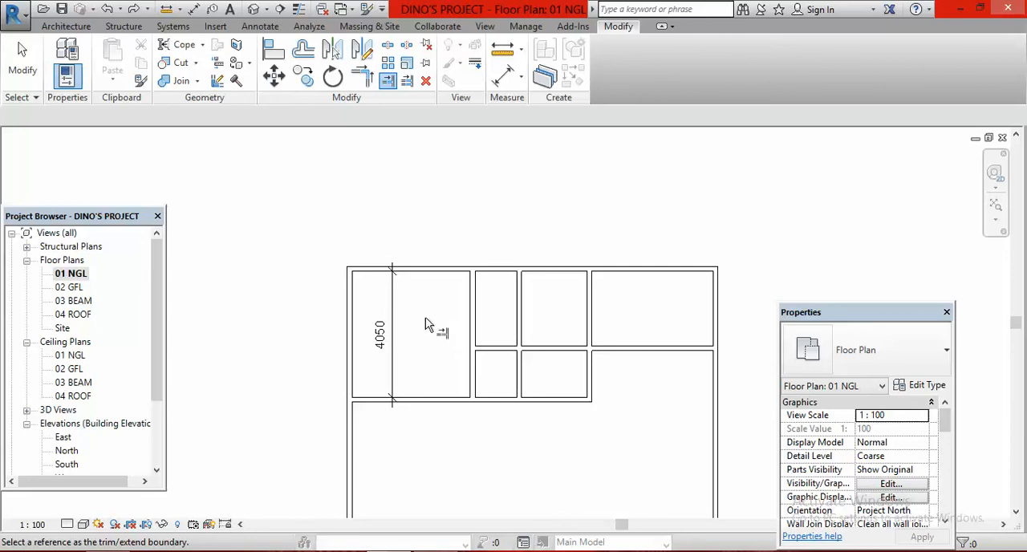
# Trim the toilet's south partition at the kitchen's west partition, keeping the part inside the toilet
pyautogui.click(520, 324)
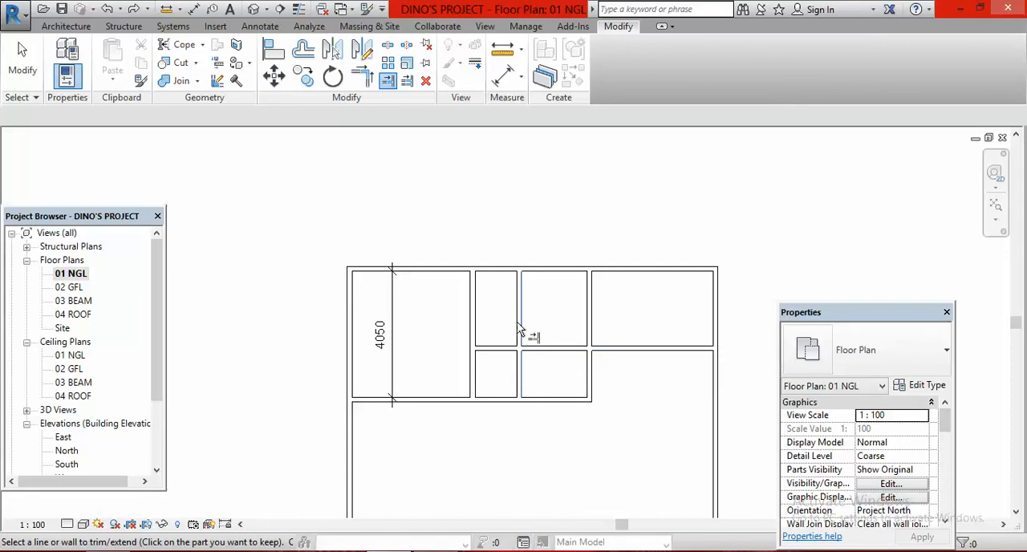
pyautogui.click(489, 352)
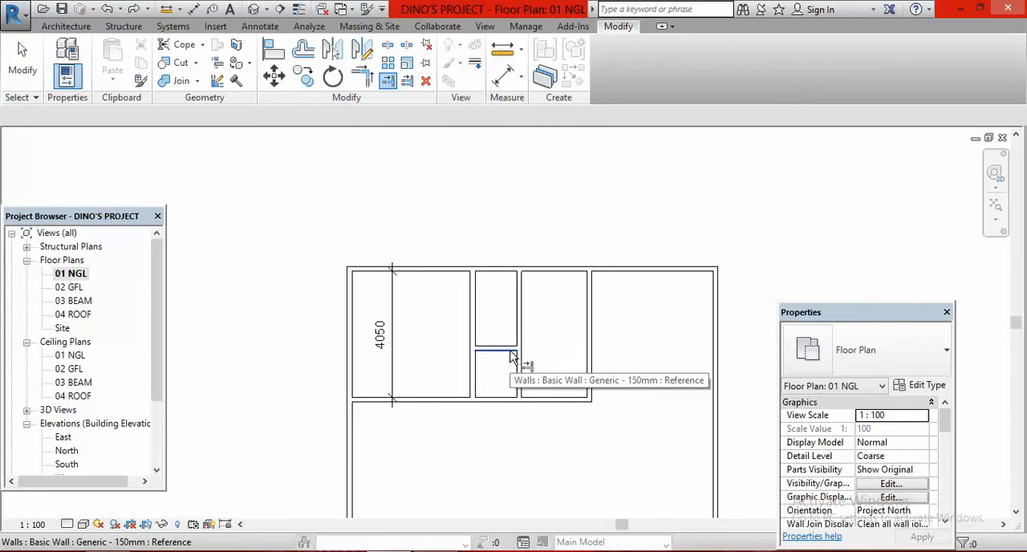
pyautogui.press('Escape')
pyautogui.press('Escape')
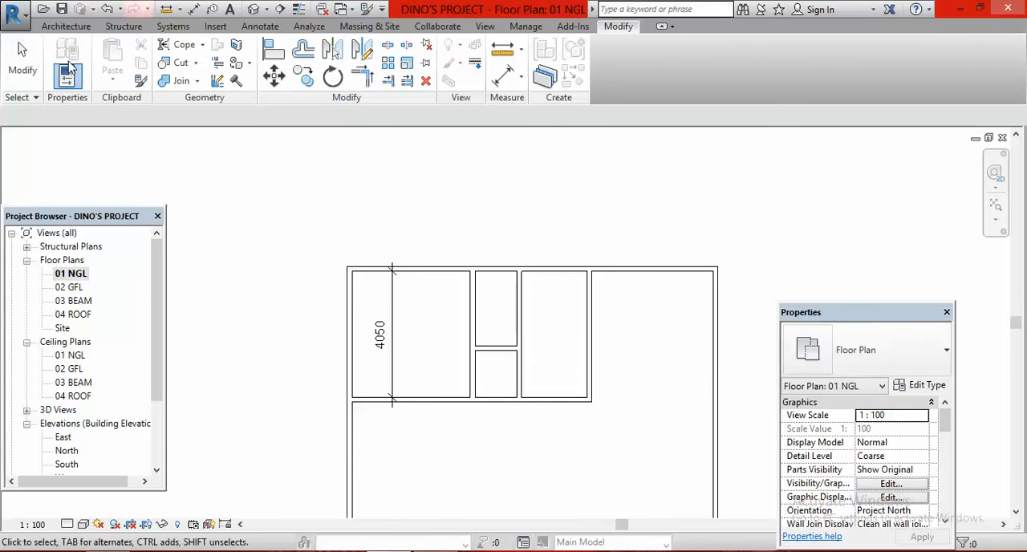
# Check the veranda's depth in the plan image and offset a copy of the north exterior wall 900 mm south
pyautogui.click(66, 26)
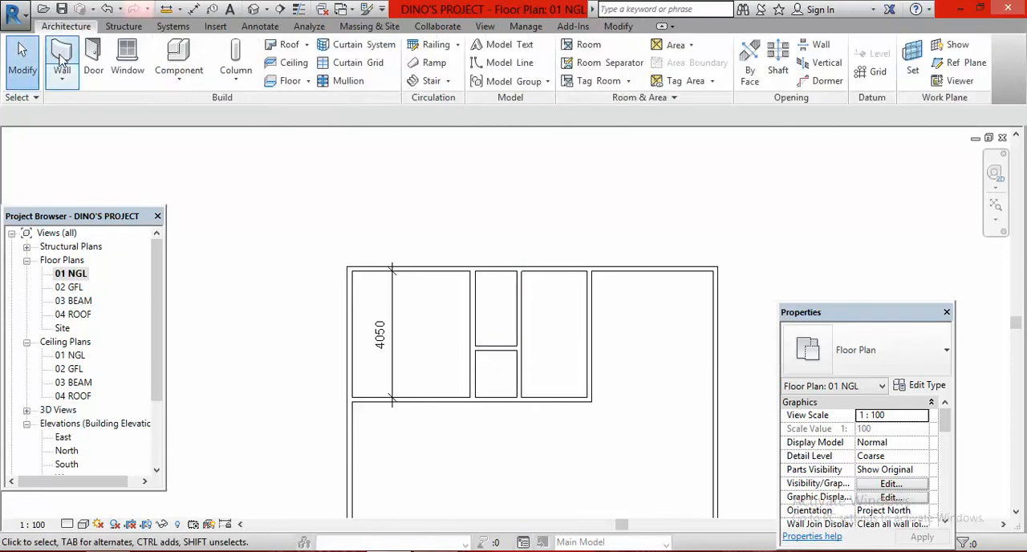
pyautogui.click(63, 55)
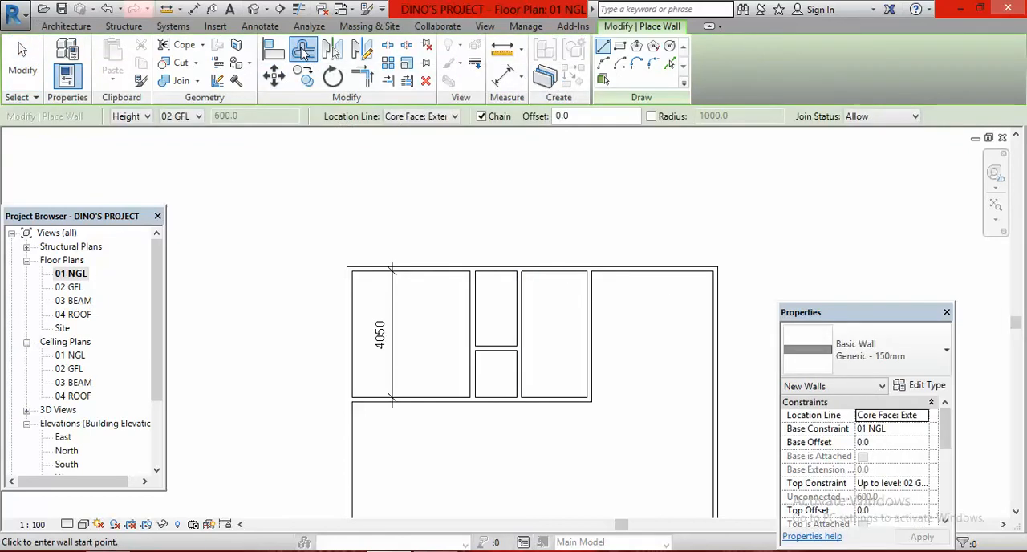
pyautogui.click(304, 53)
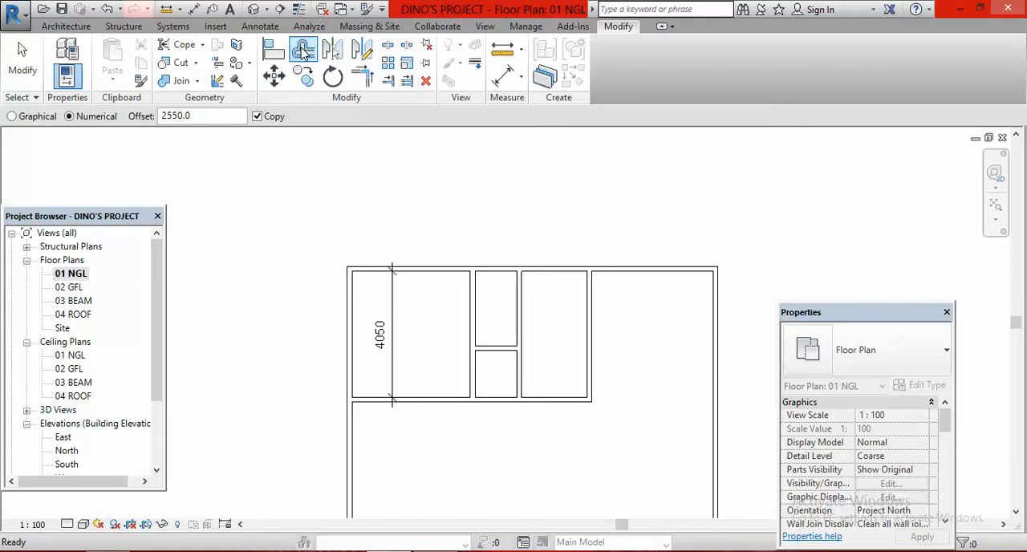
pyautogui.click(303, 51)
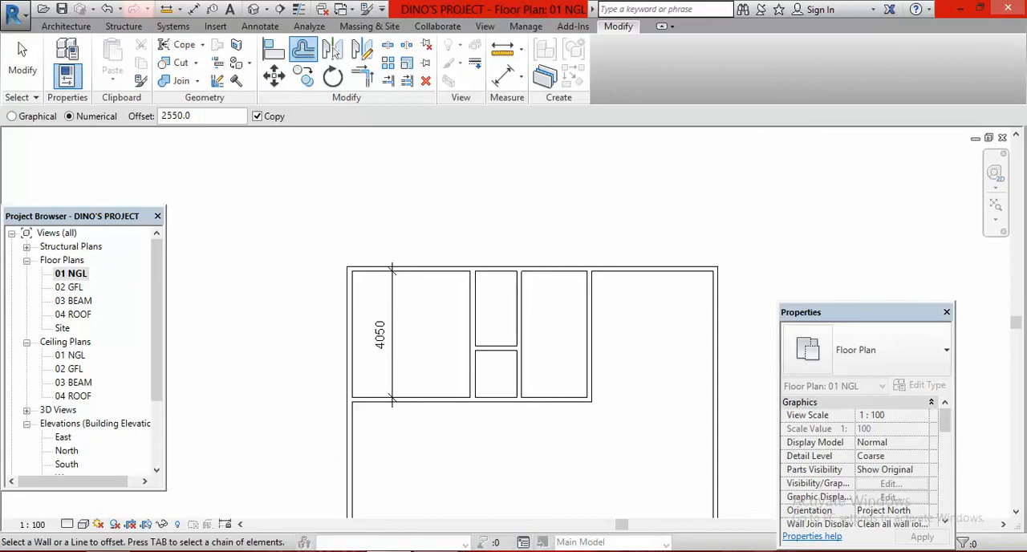
pyautogui.hotkey('alt', 'Tab')
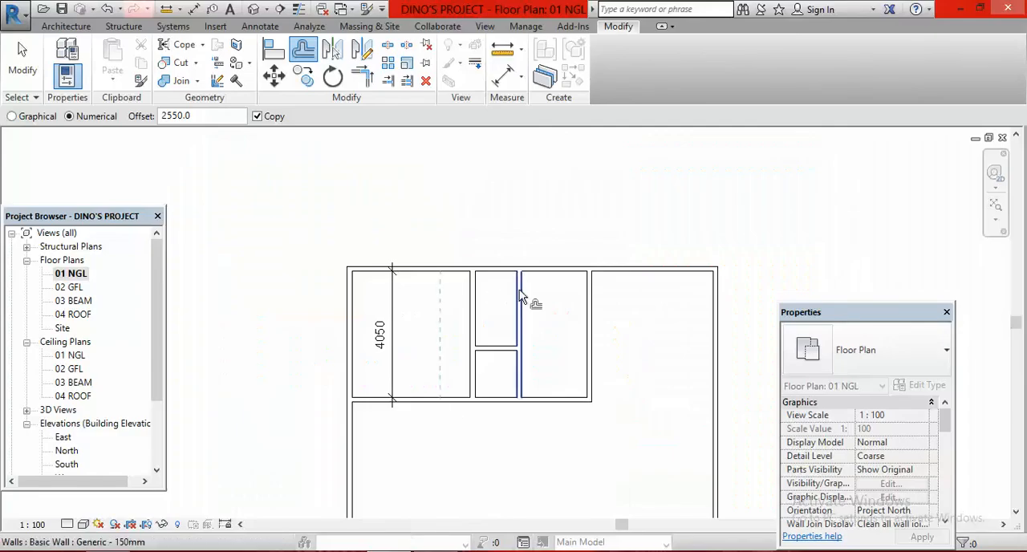
pyautogui.click(200, 115)
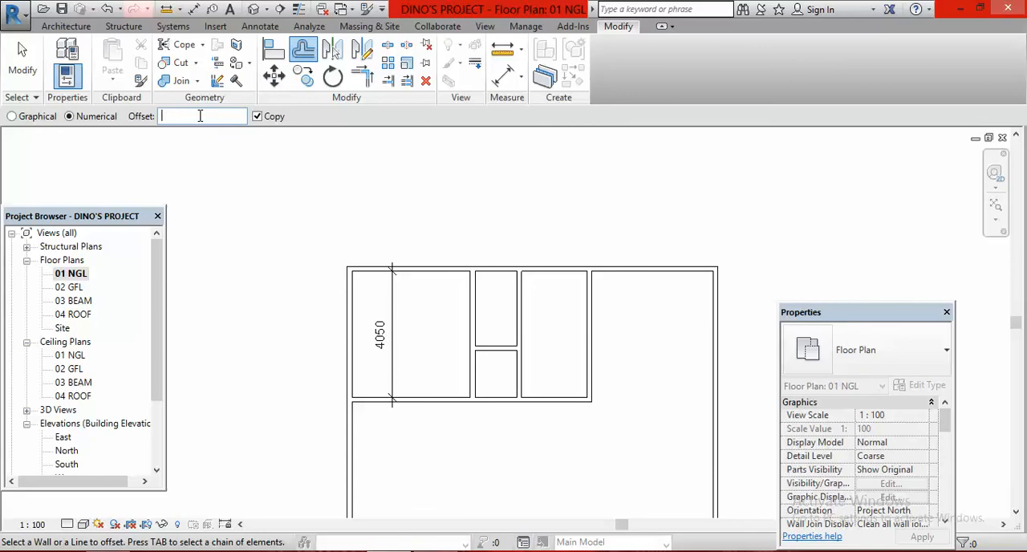
pyautogui.click(573, 286)
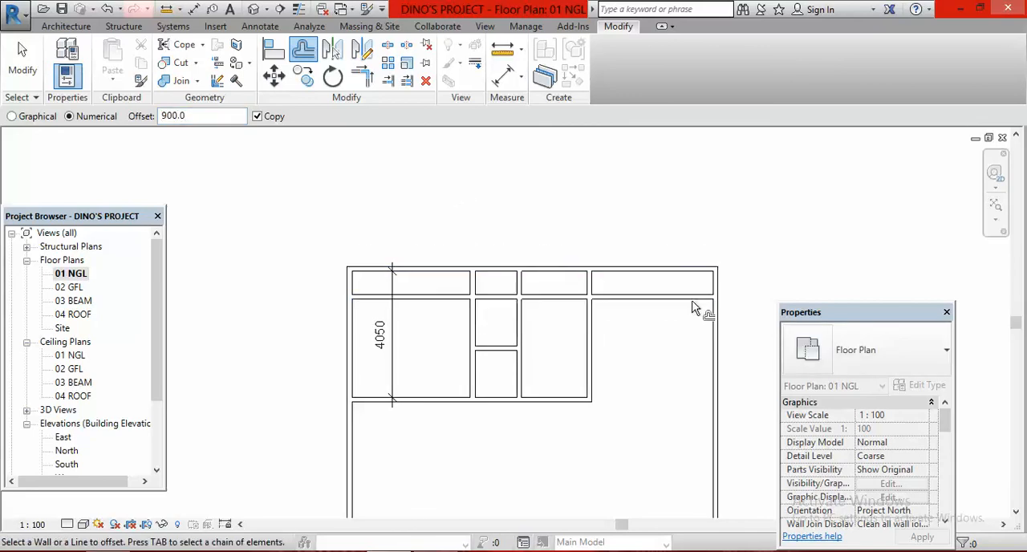
# Trim the new veranda partition at the kitchen's west and east partitions, keeping only the part between them
pyautogui.click(387, 82)
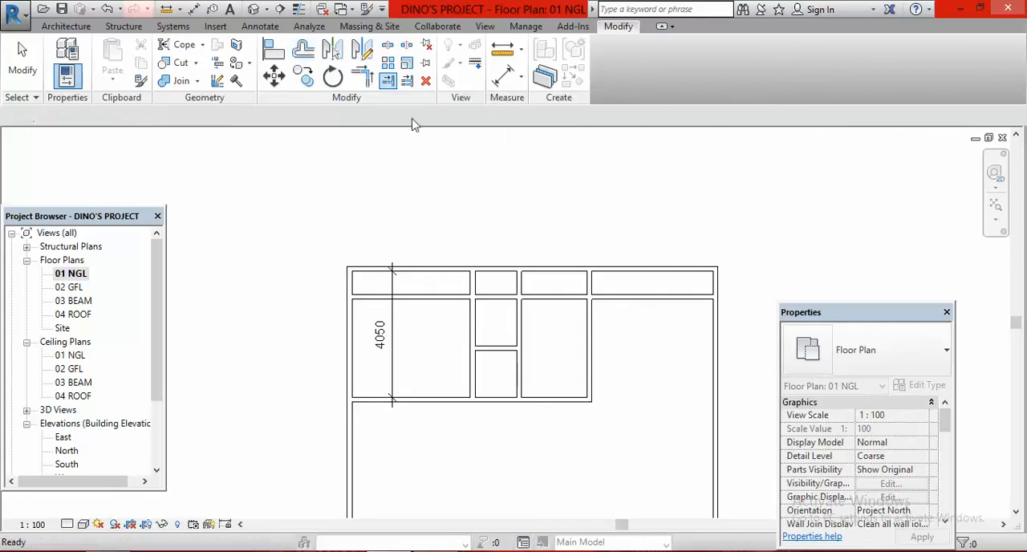
pyautogui.click(519, 313)
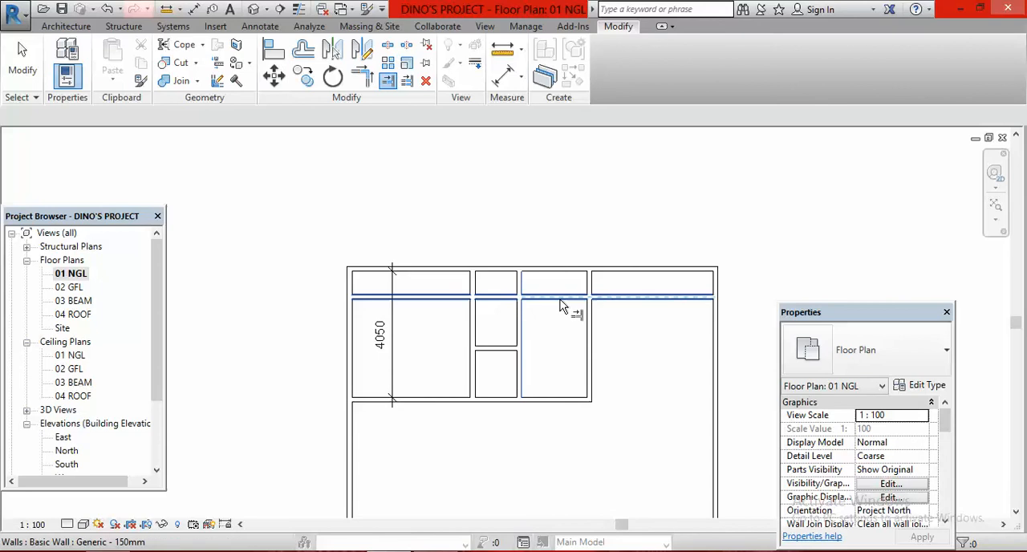
pyautogui.click(552, 301)
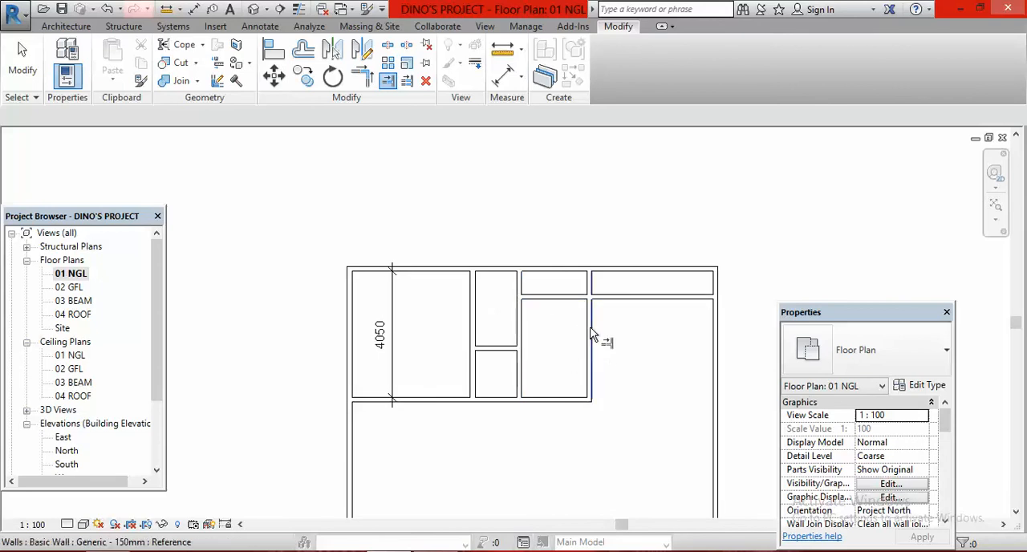
pyautogui.click(591, 337)
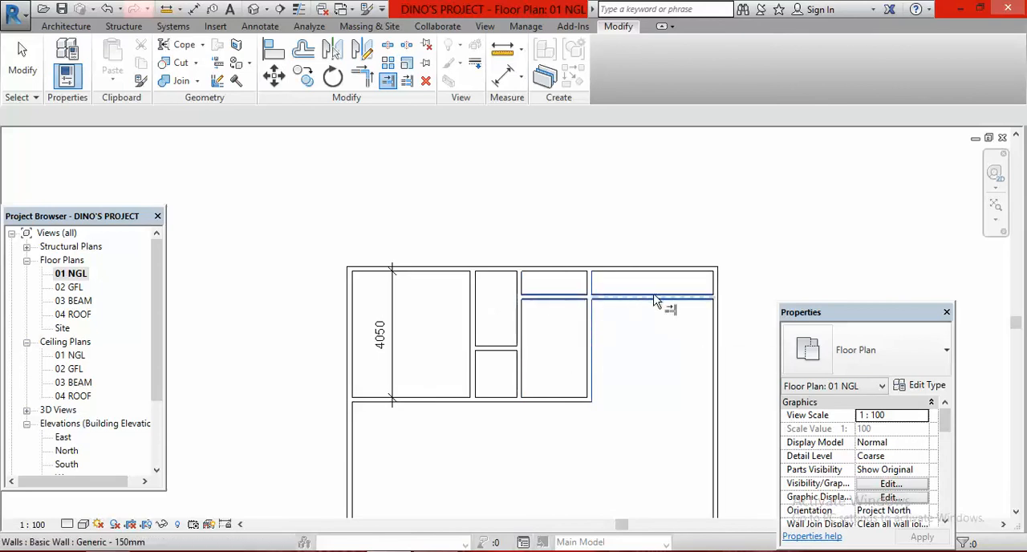
pyautogui.click(531, 299)
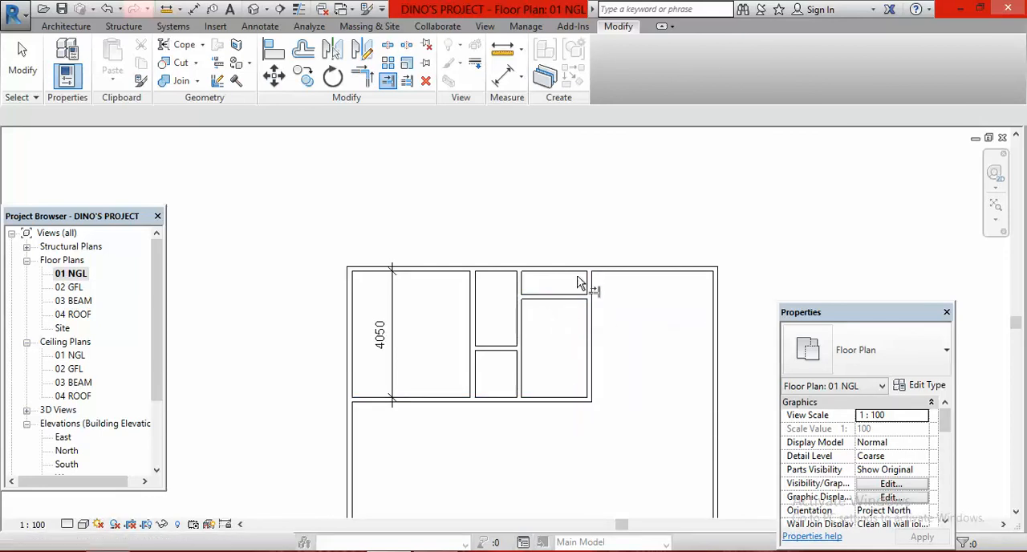
# Dimension the veranda's depth from the north exterior wall to its south partition, and delete that dimension
pyautogui.click(503, 76)
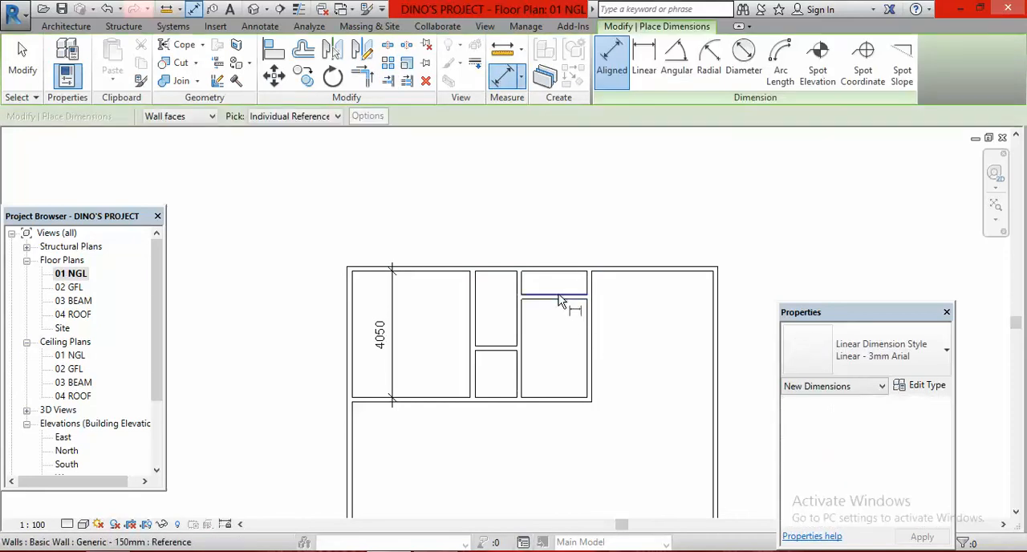
pyautogui.scroll(2, 561, 277)
pyautogui.click(560, 260)
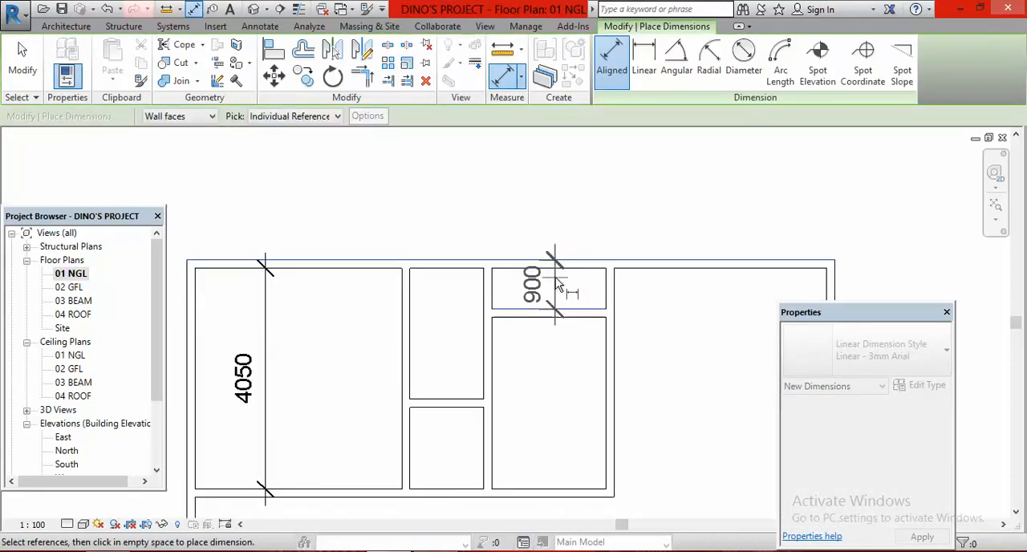
pyautogui.click(554, 283)
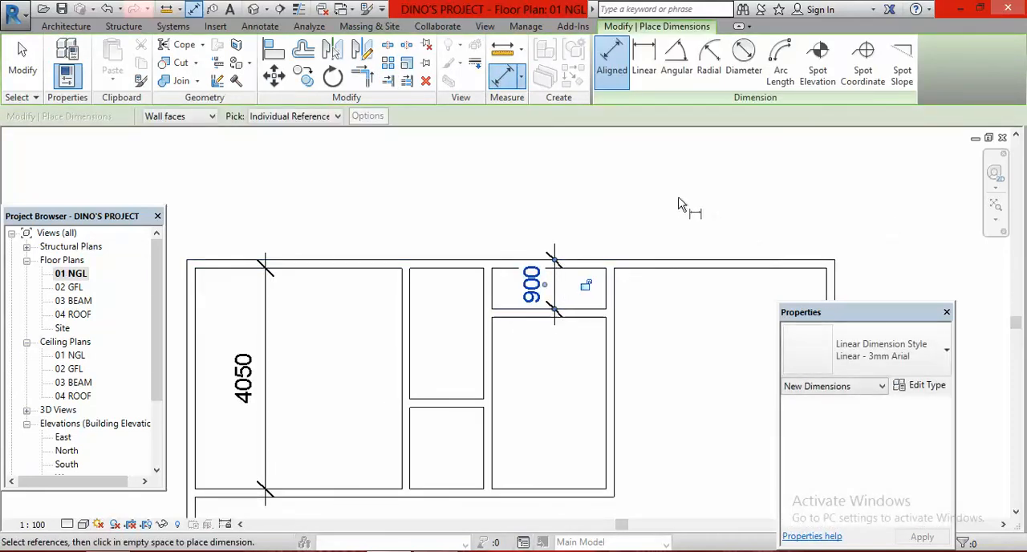
pyautogui.press('Escape')
pyautogui.press('Escape')
pyautogui.click(557, 294)
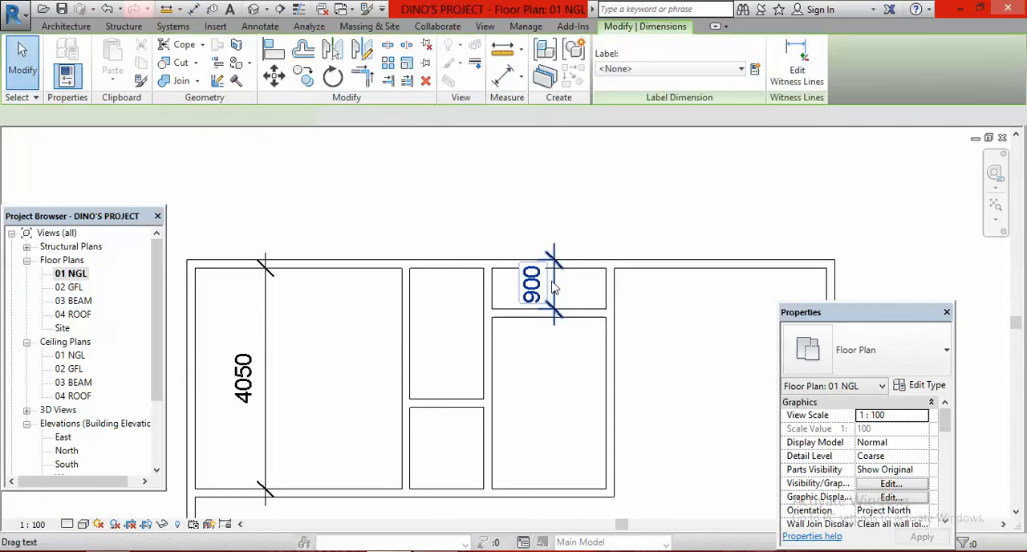
pyautogui.click(425, 80)
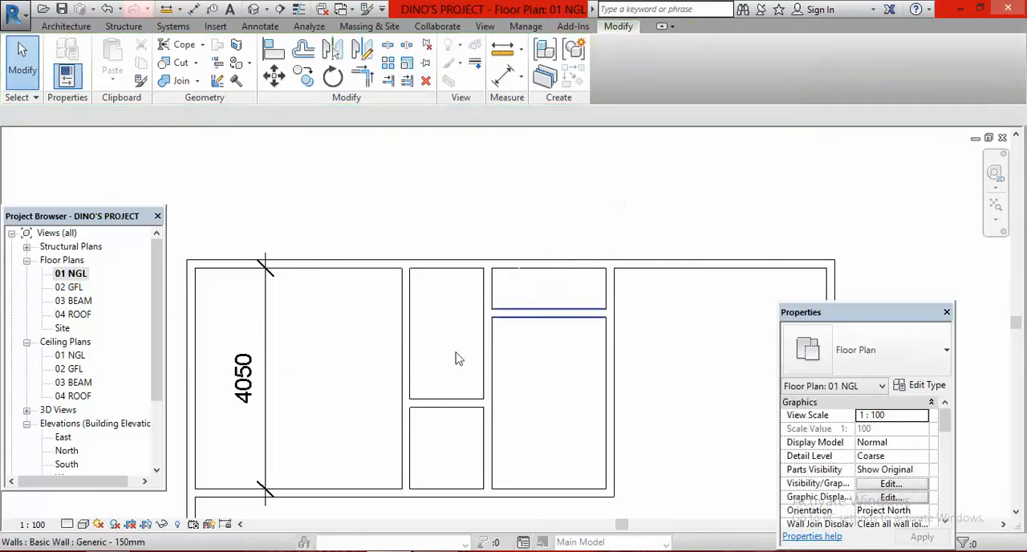
# Delete the vertical dimension in the northwest bedroom
pyautogui.click(265, 361)
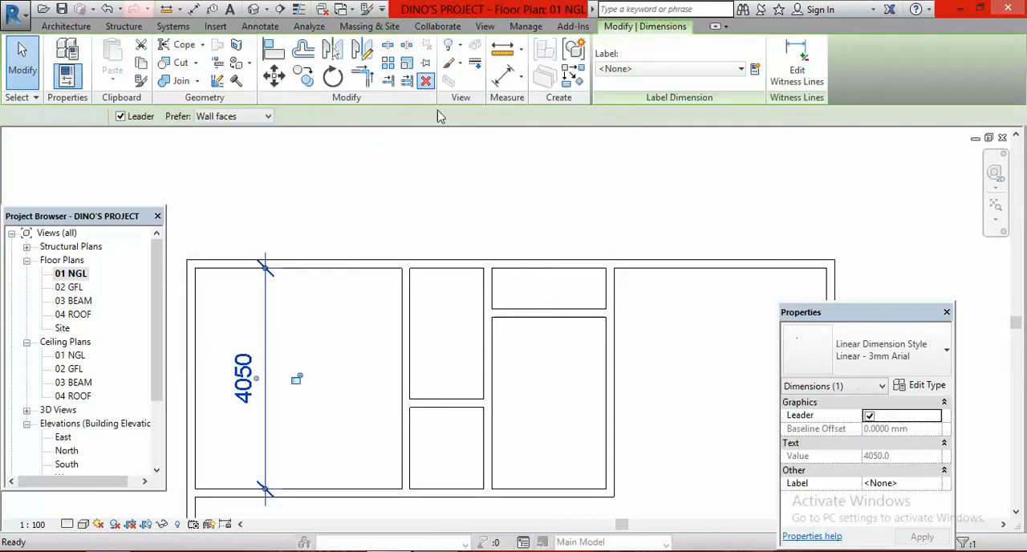
pyautogui.click(425, 80)
pyautogui.scroll(-3, 601, 259)
pyautogui.scroll(2, 641, 360)
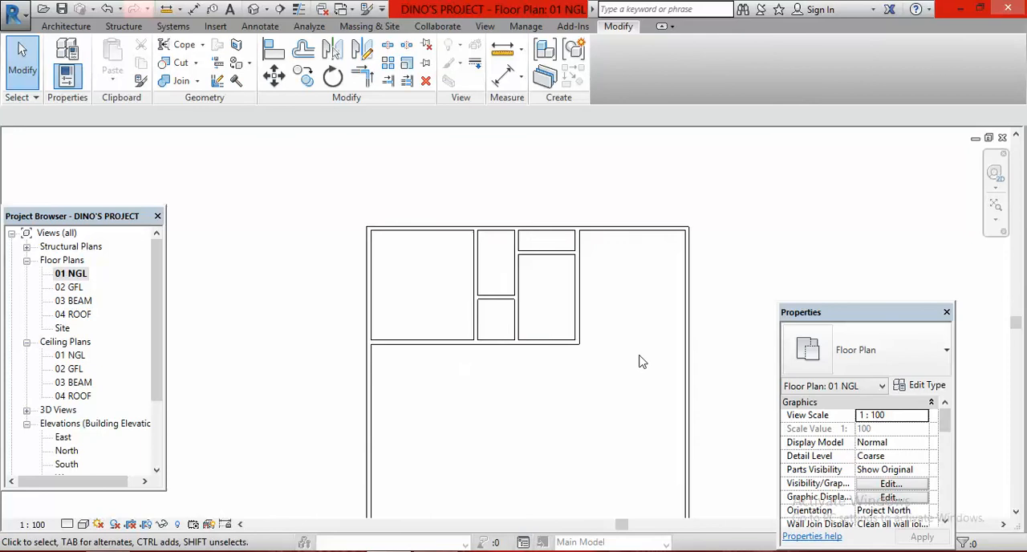
pyautogui.scroll(-1, 475, 307)
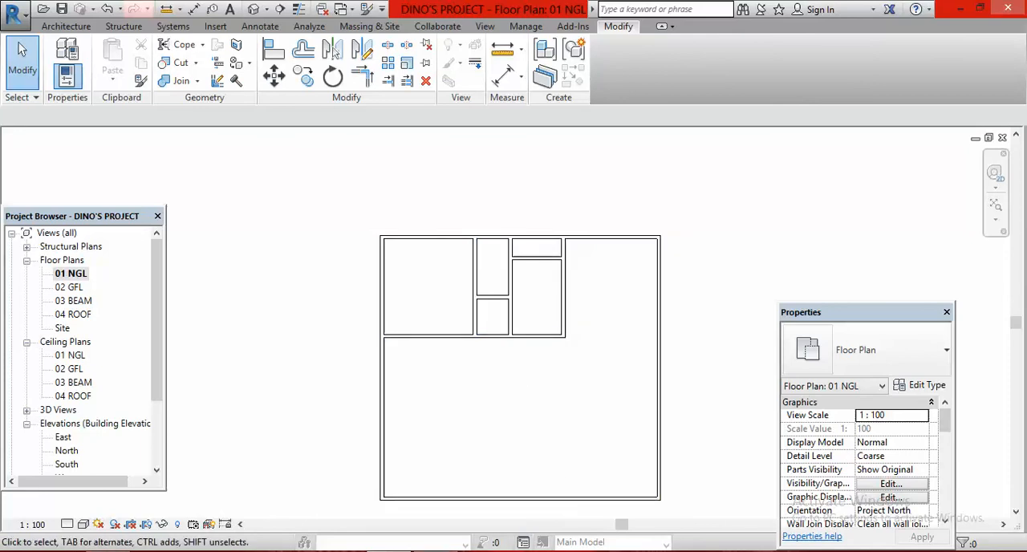
# Check the eastern rooms in the plan image and extend the kitchen's east partition to the south exterior wall
pyautogui.hotkey('alt', 'Tab')
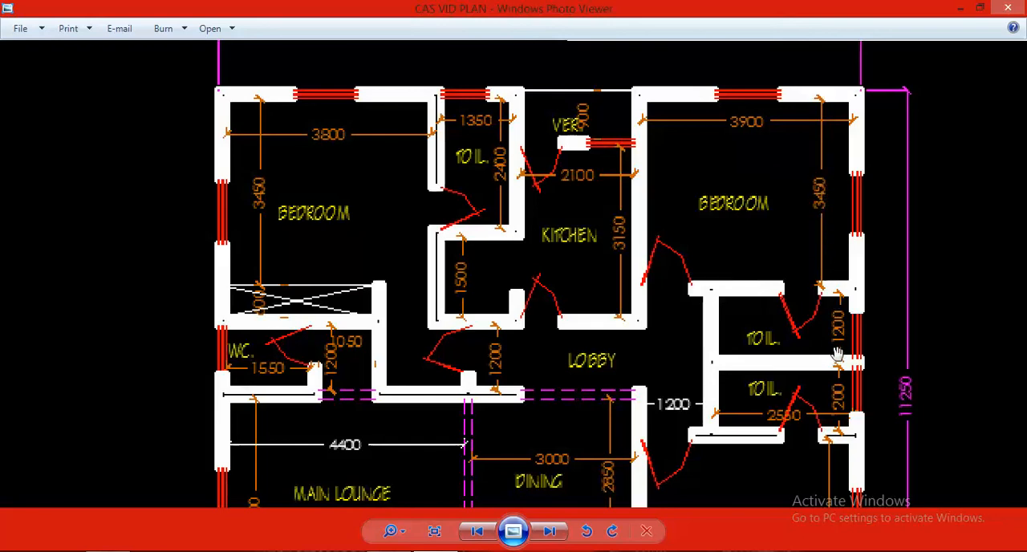
pyautogui.scroll(-3, 837, 337)
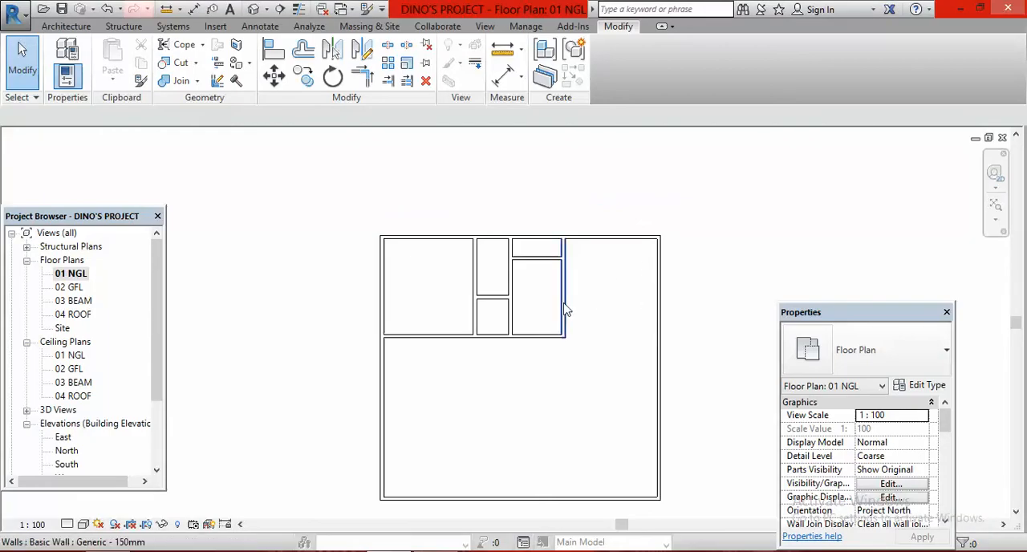
pyautogui.click(564, 309)
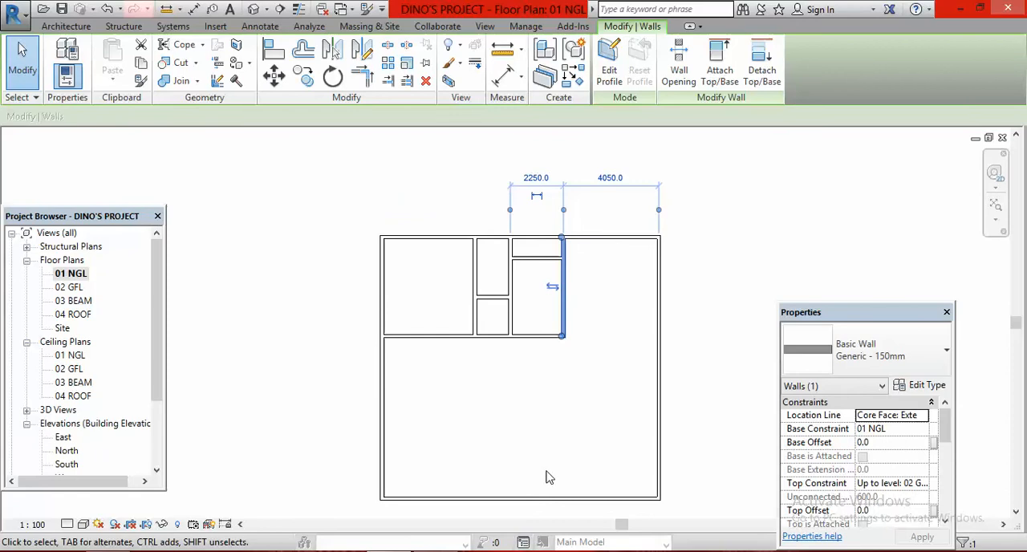
pyautogui.click(602, 305)
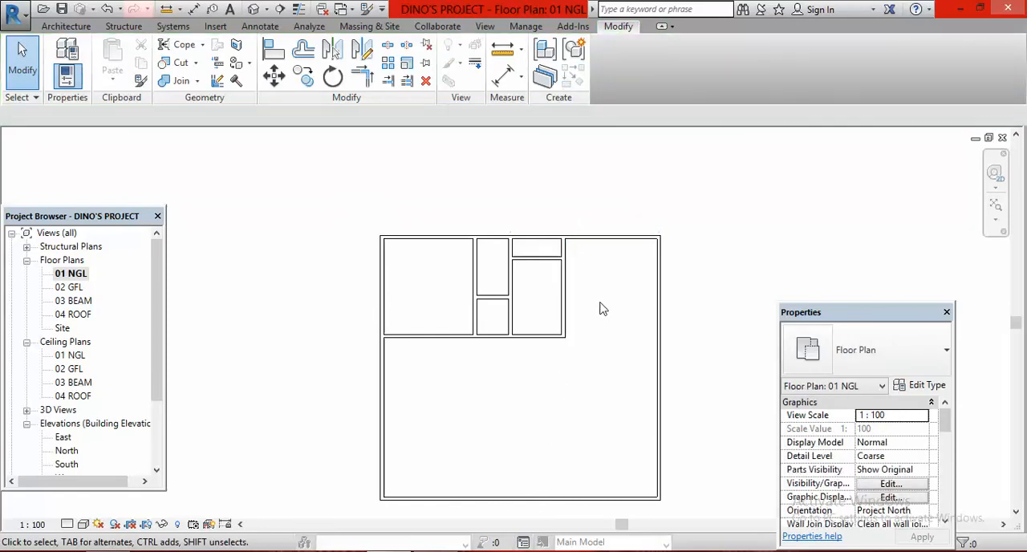
pyautogui.click(387, 81)
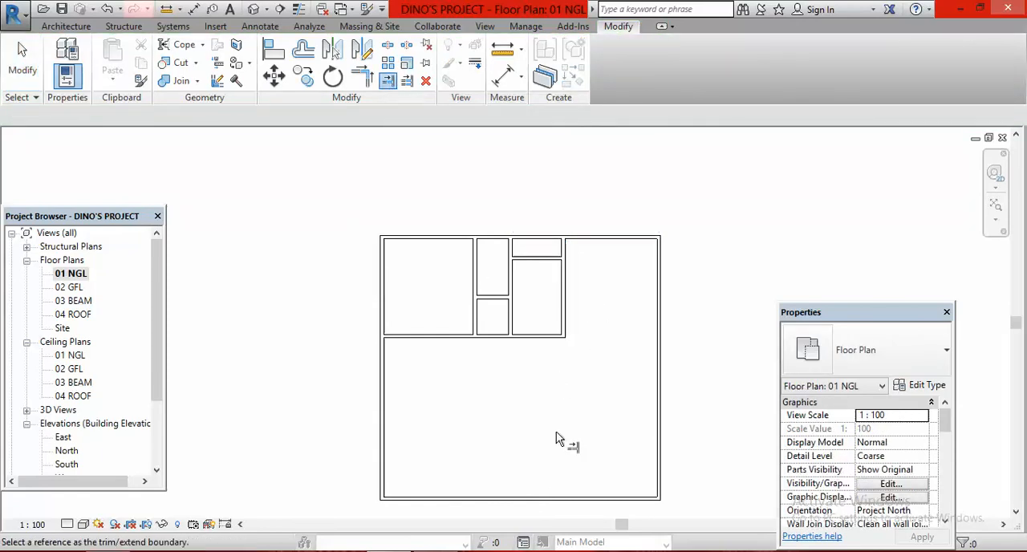
pyautogui.click(590, 498)
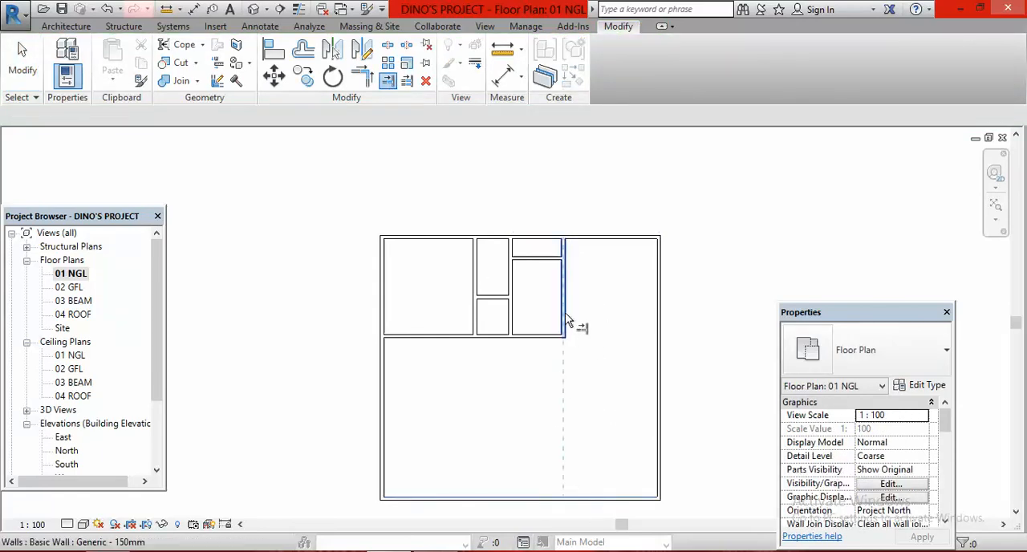
pyautogui.click(567, 318)
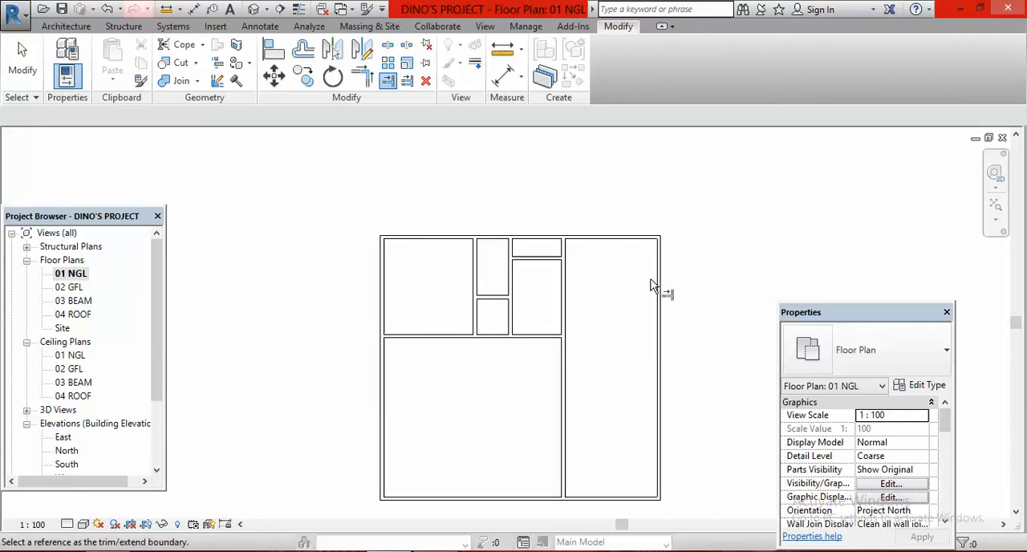
# Offset a copy of the north exterior wall 3600 mm south for the northeast bedroom's south partition
pyautogui.click(303, 50)
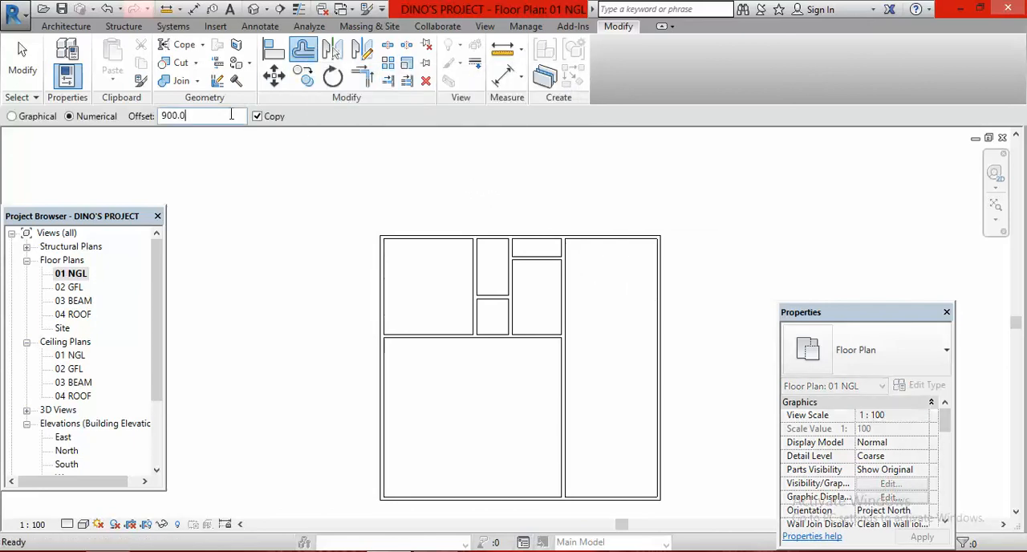
pyautogui.press('BackSpace')
pyautogui.press('BackSpace')
pyautogui.press('BackSpace')
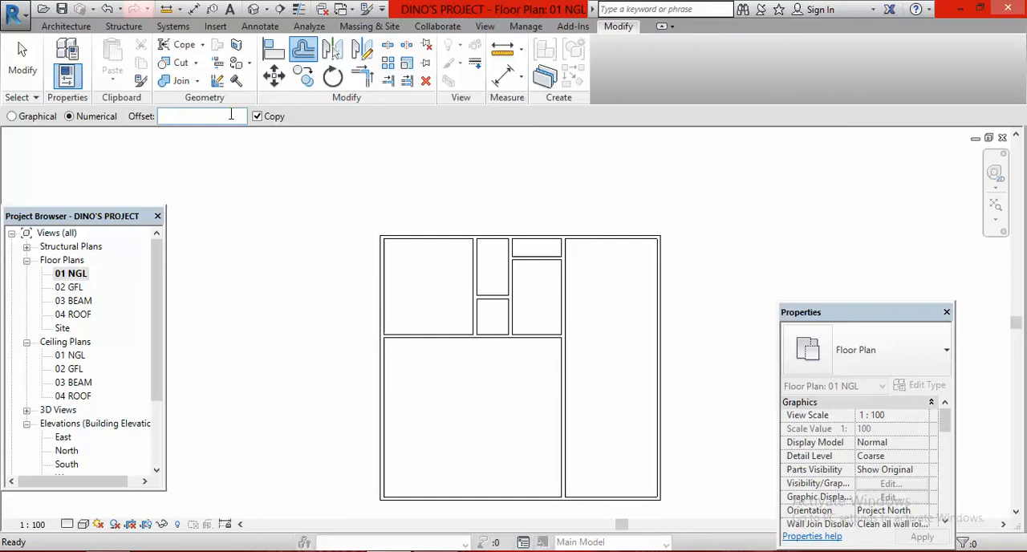
pyautogui.write('3600.0')
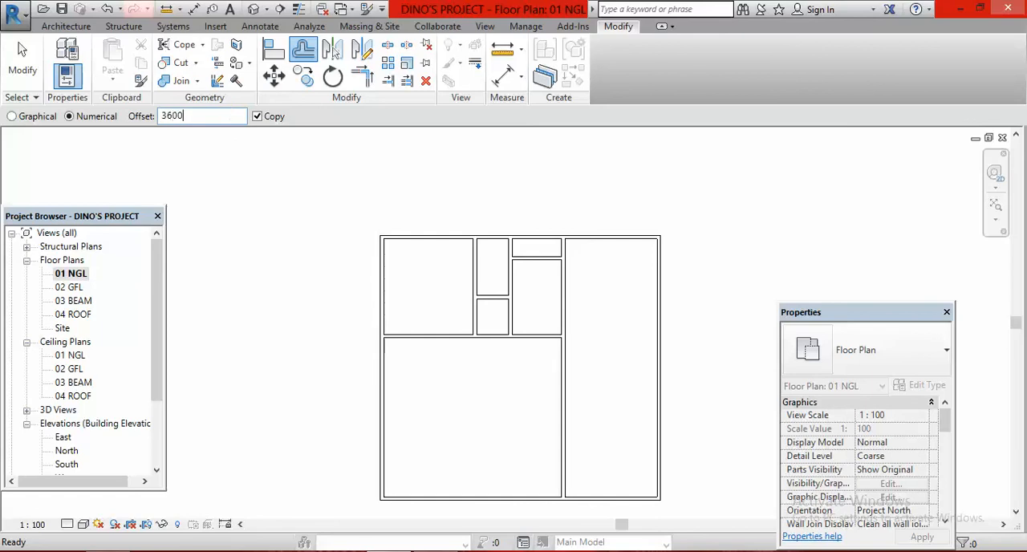
pyautogui.click(625, 248)
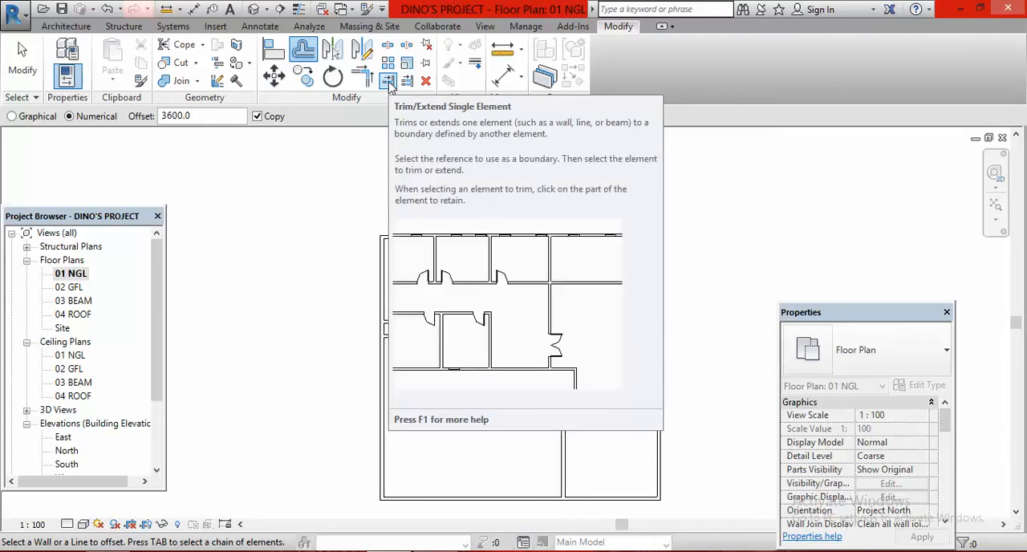
# Trim the northeast bedroom's south partition back to the kitchen's east partition, keeping only the eastern part
pyautogui.click(389, 82)
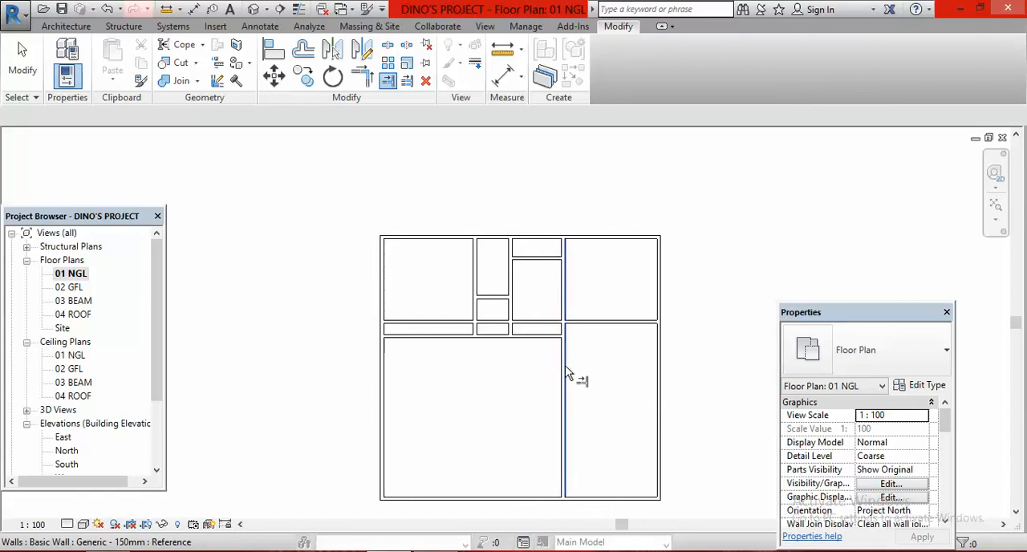
pyautogui.click(568, 375)
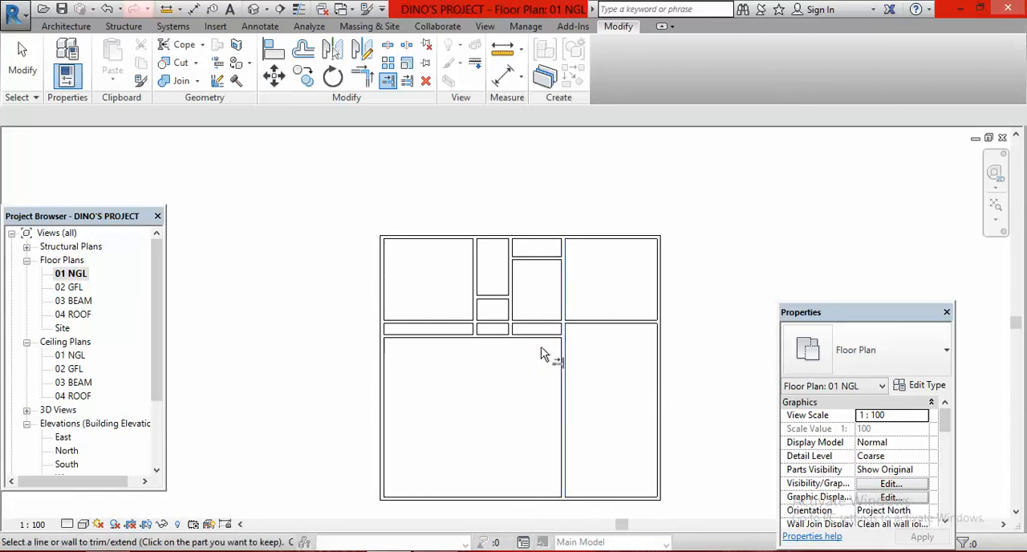
pyautogui.click(449, 321)
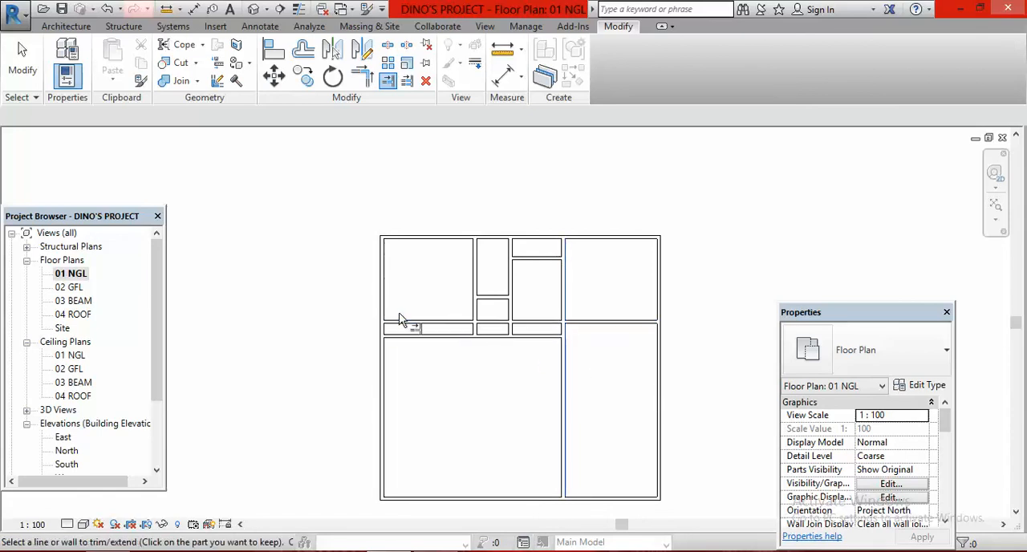
pyautogui.click(610, 323)
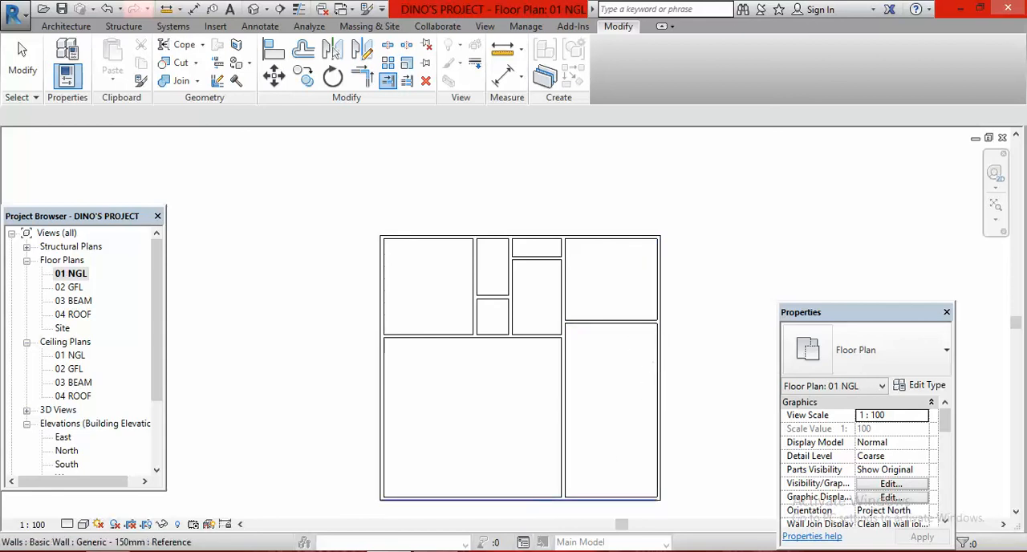
# Check the toilets in the plan image and offset two successive copies 1350 mm south from the northeast bedroom's south partition
pyautogui.click(436, 551)
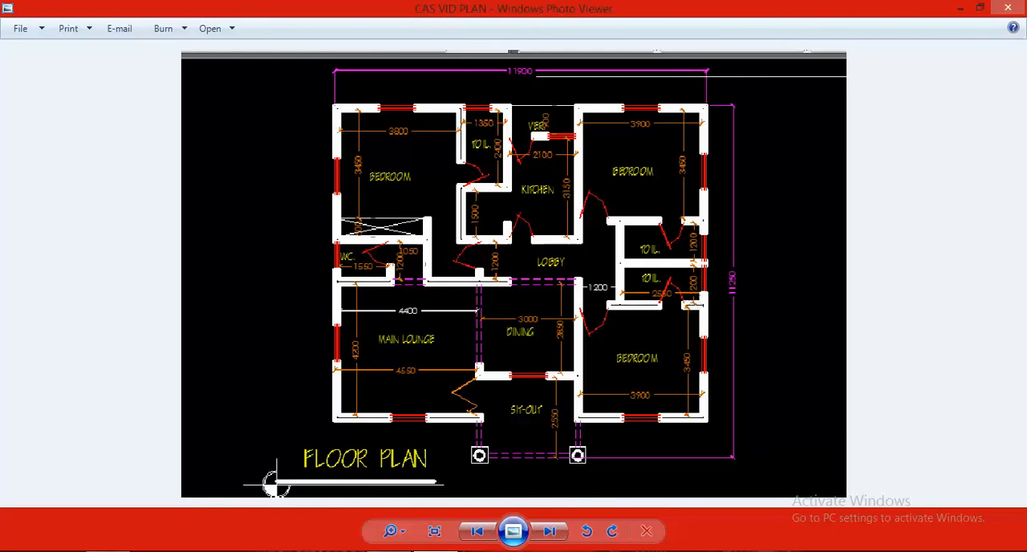
pyautogui.moveTo(435, 551)
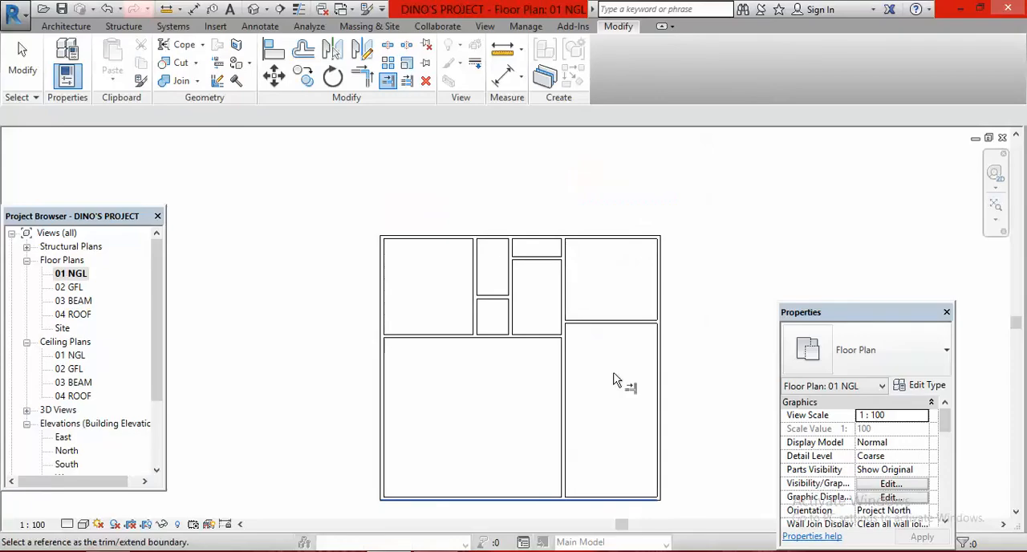
pyautogui.click(303, 50)
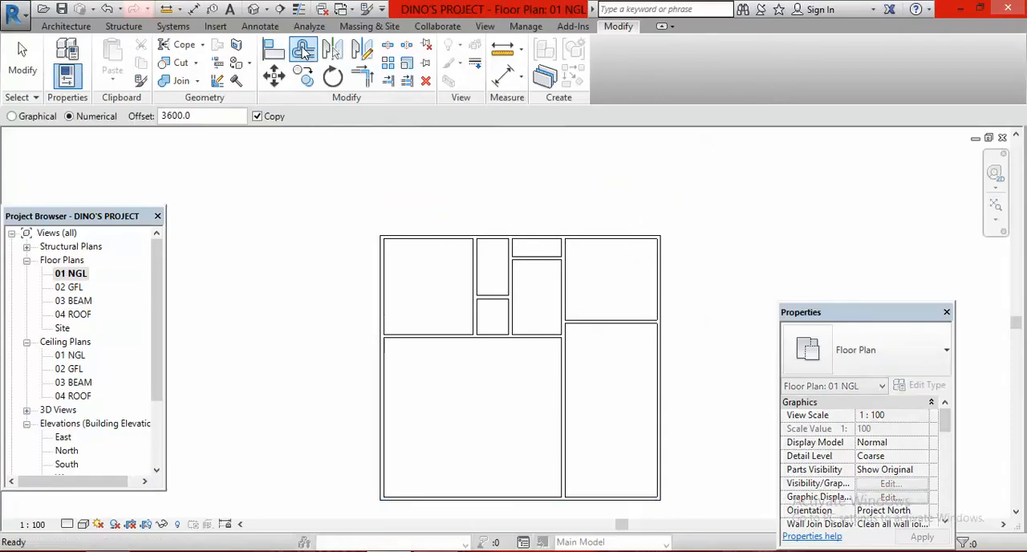
pyautogui.click(208, 117)
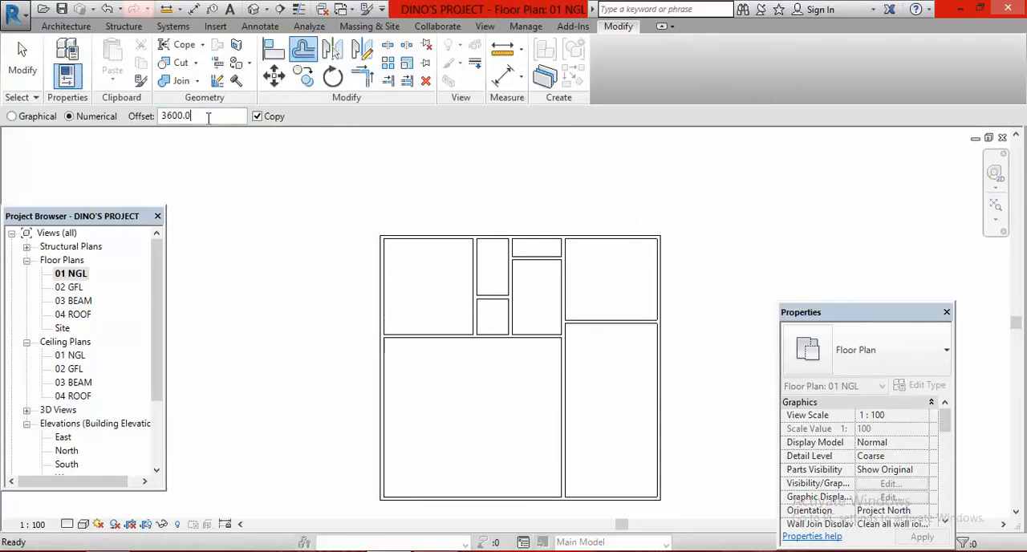
pyautogui.press('BackSpace')
pyautogui.press('BackSpace')
pyautogui.press('BackSpace')
pyautogui.write('1350')
pyautogui.click(630, 329)
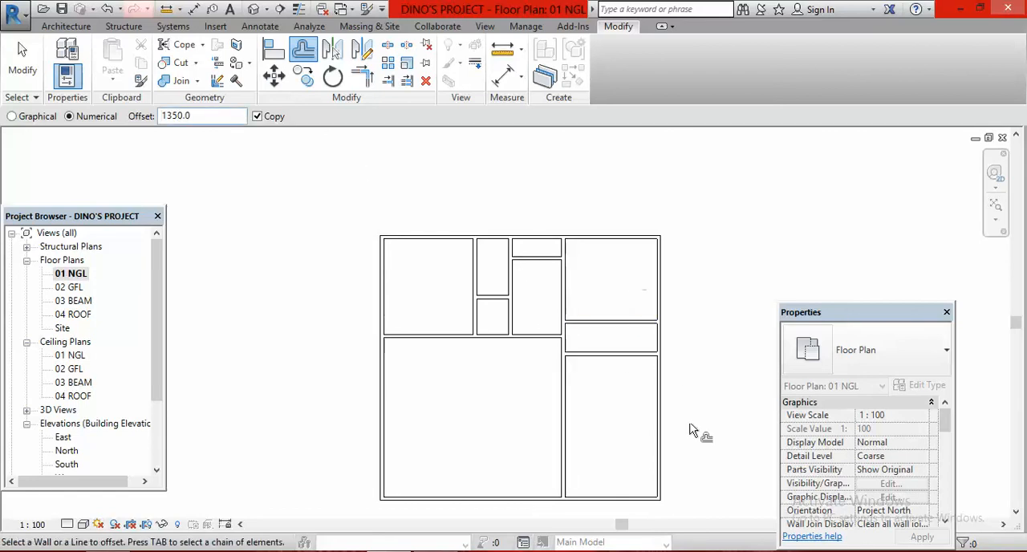
pyautogui.click(633, 360)
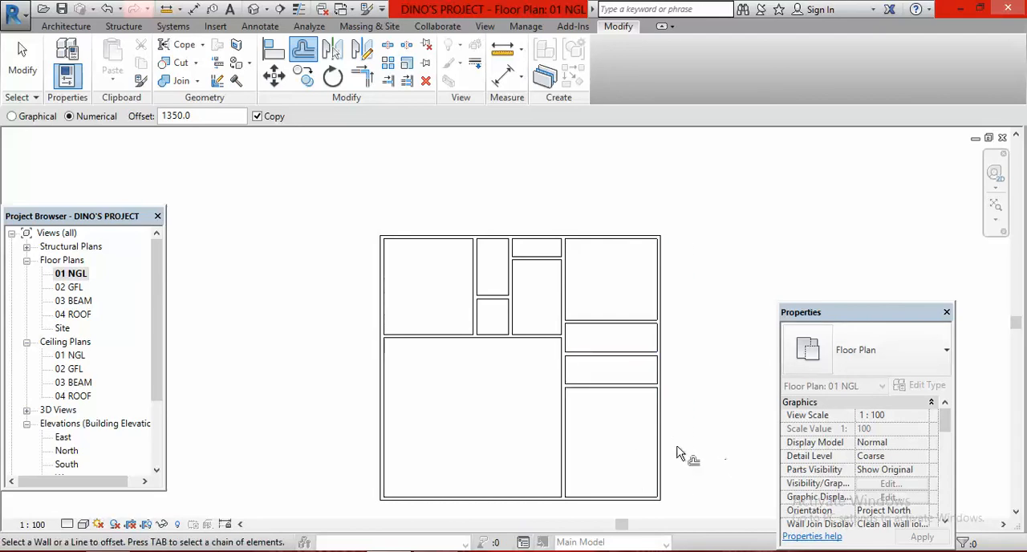
# Check the southeast bedroom in the plan image and offset its north partition 3600 mm south as a copy for its south wall
pyautogui.click(479, 551)
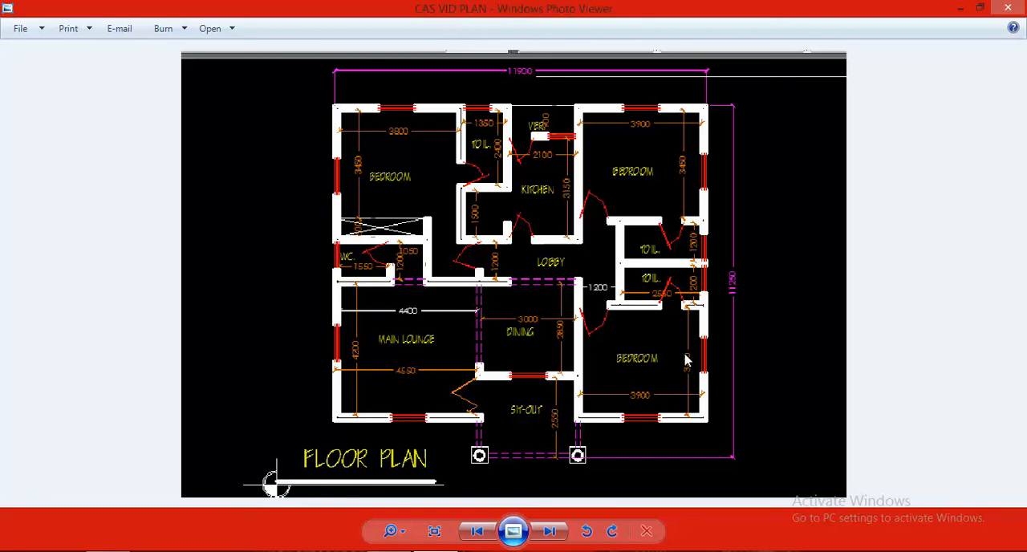
pyautogui.click(389, 551)
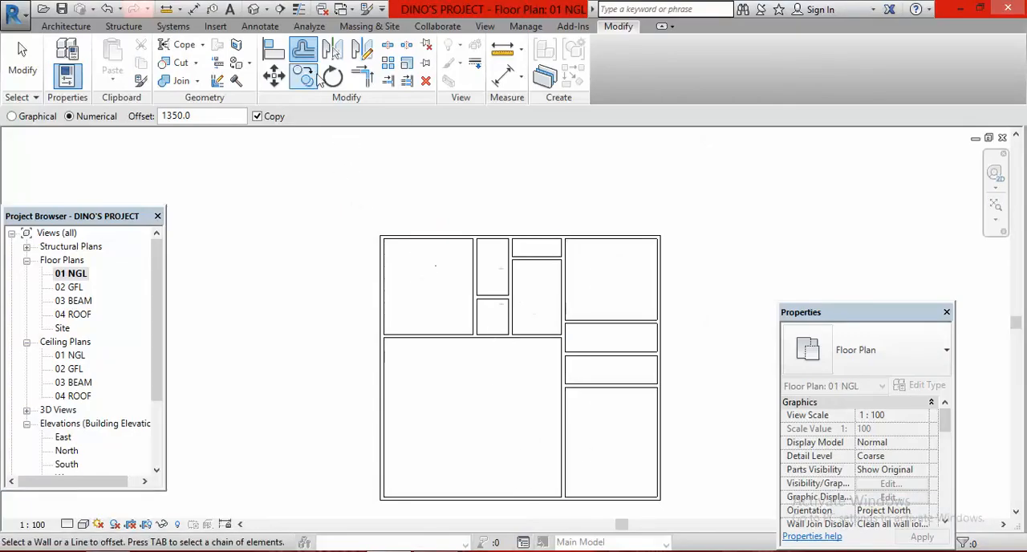
pyautogui.click(212, 117)
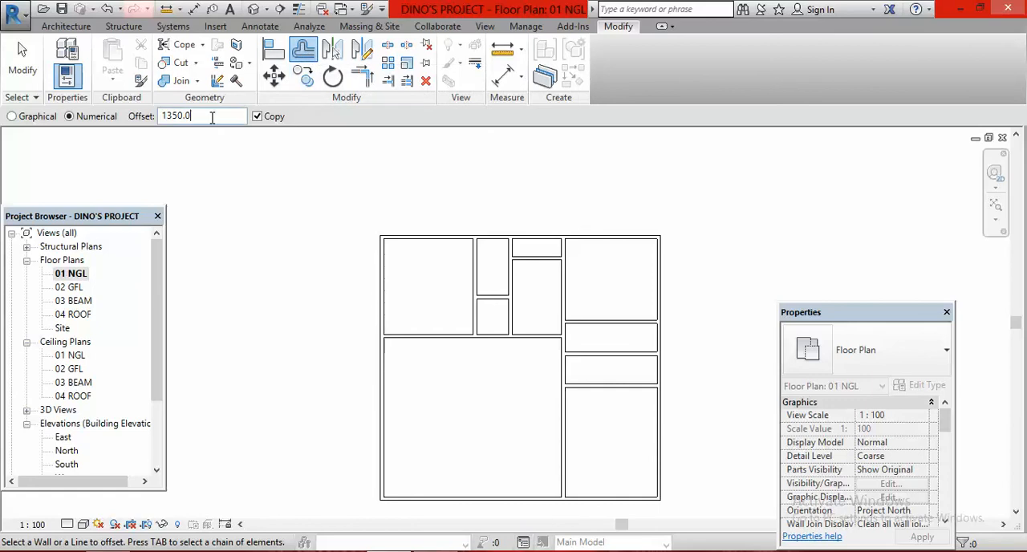
pyautogui.press('BackSpace')
pyautogui.press('BackSpace')
pyautogui.write('3600')
pyautogui.click(620, 401)
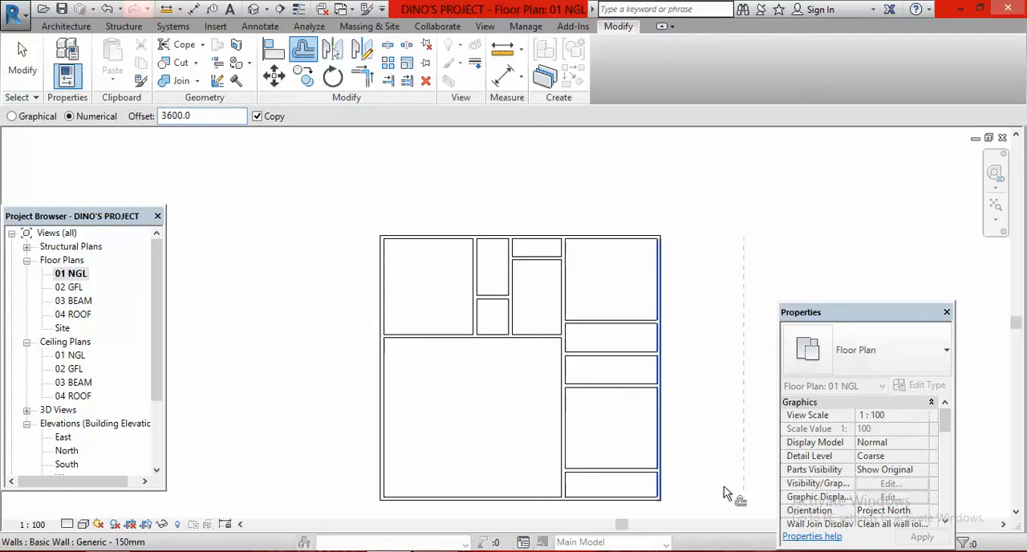
pyautogui.scroll(-1, 683, 336)
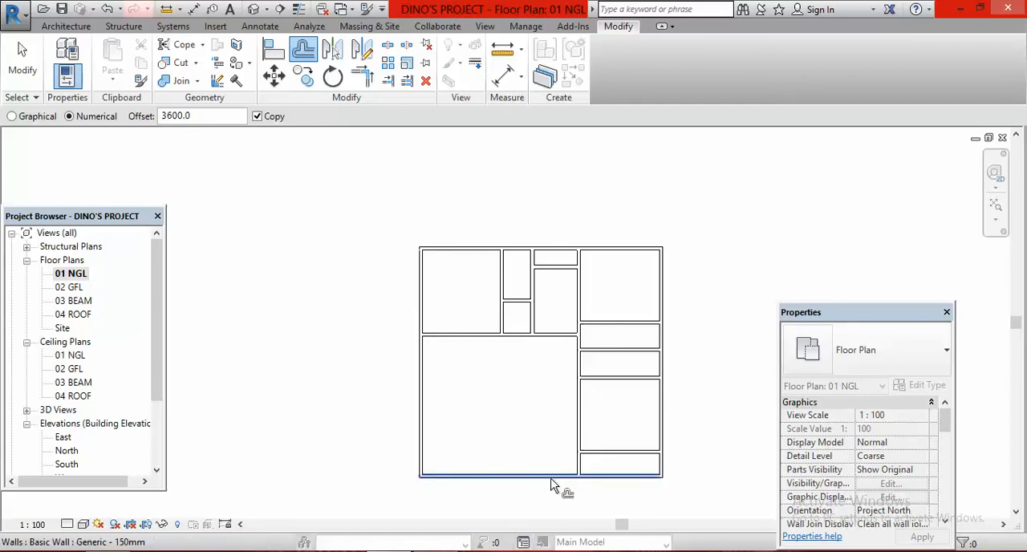
pyautogui.press('Escape')
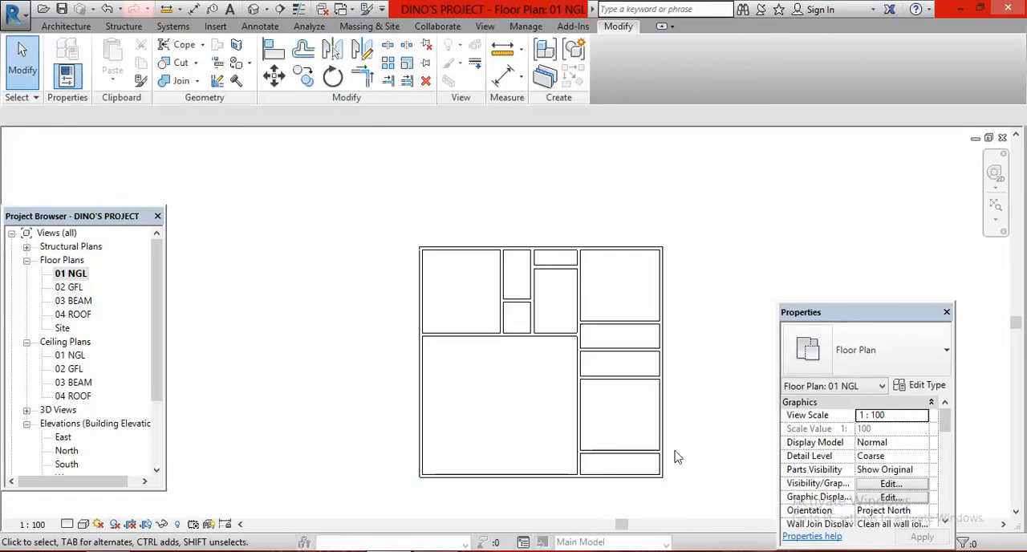
# Trim to corners the southeast bedroom's south wall with the east exterior wall, and the south exterior wall with the kitchen's extended east partition
pyautogui.scroll(1, 692, 433)
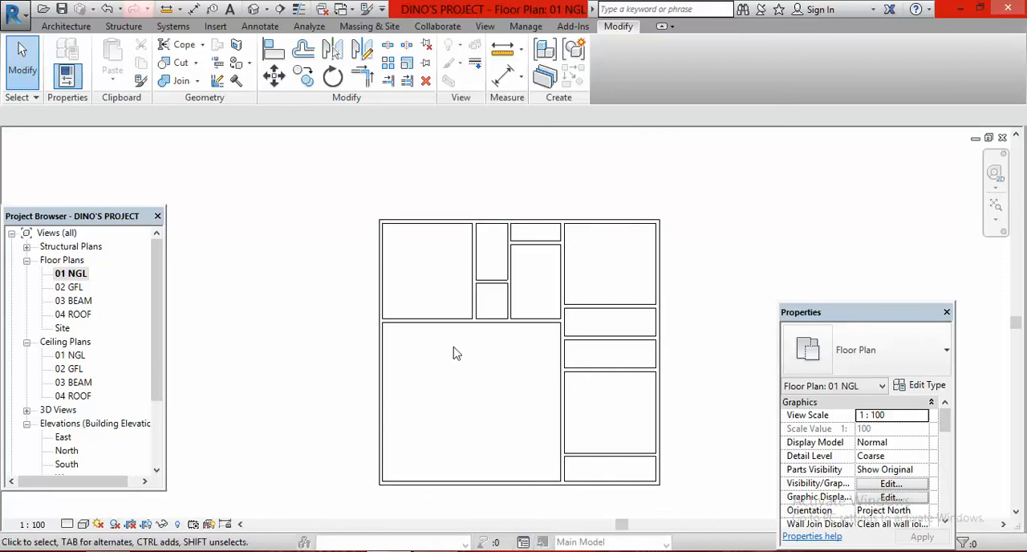
pyautogui.click(363, 76)
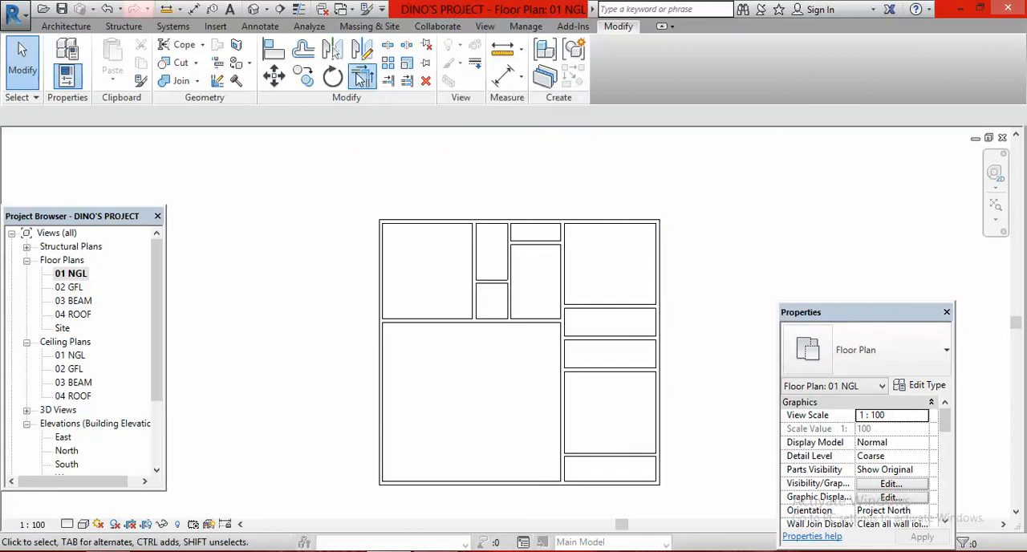
pyautogui.click(626, 457)
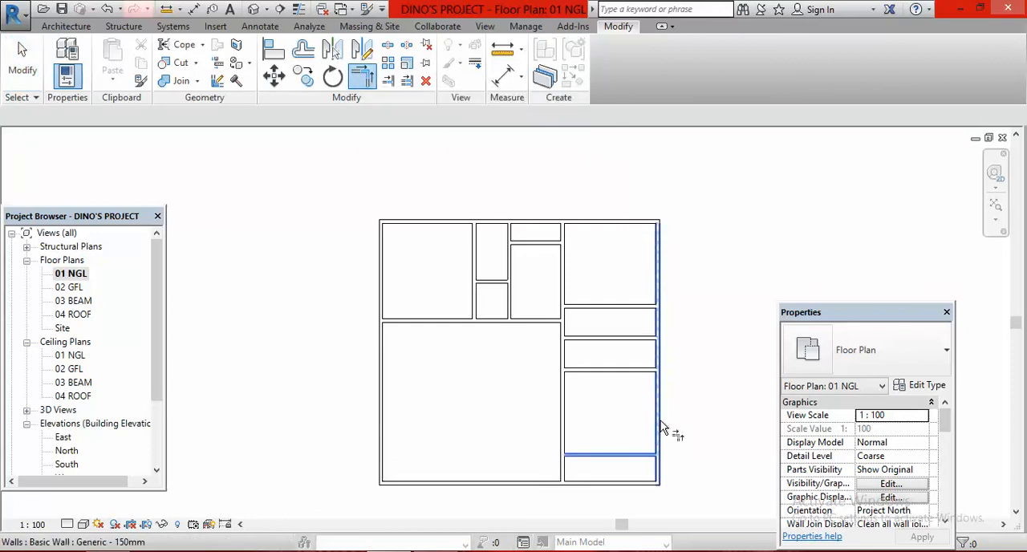
pyautogui.click(658, 422)
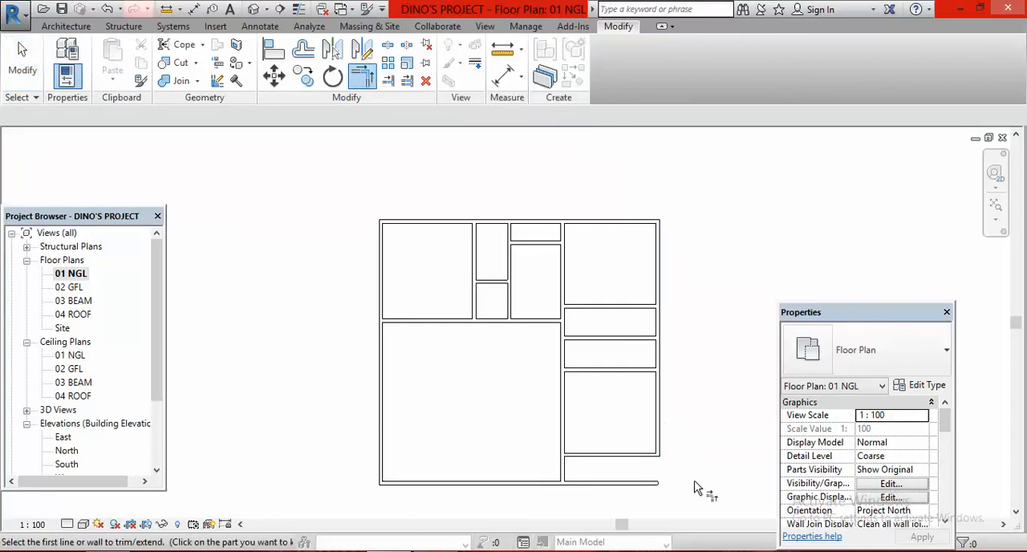
pyautogui.click(487, 483)
pyautogui.click(567, 443)
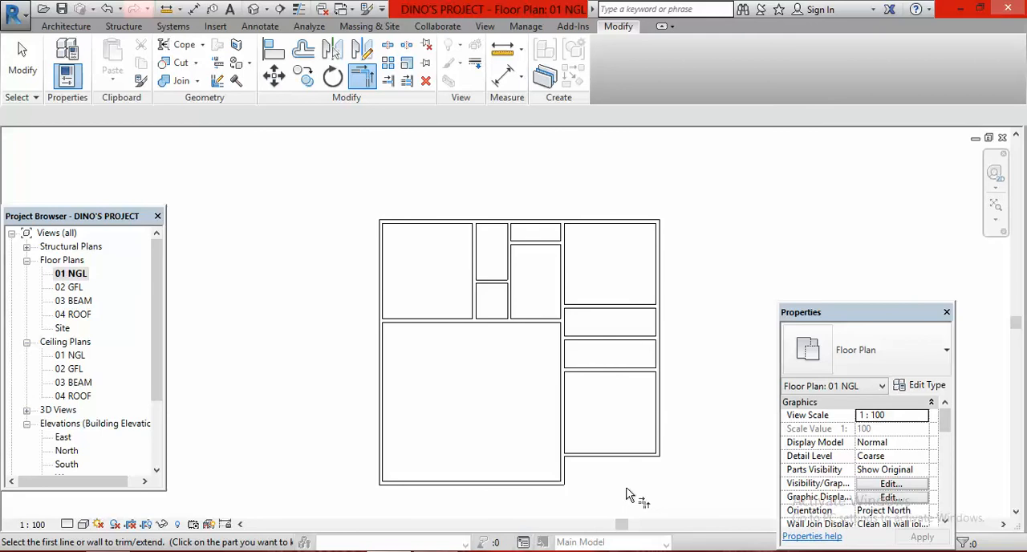
# Check the passage beside the toilets in the plan image and offset a copy of the kitchen's extended east partition 1350 mm east
pyautogui.scroll(-2, 636, 487)
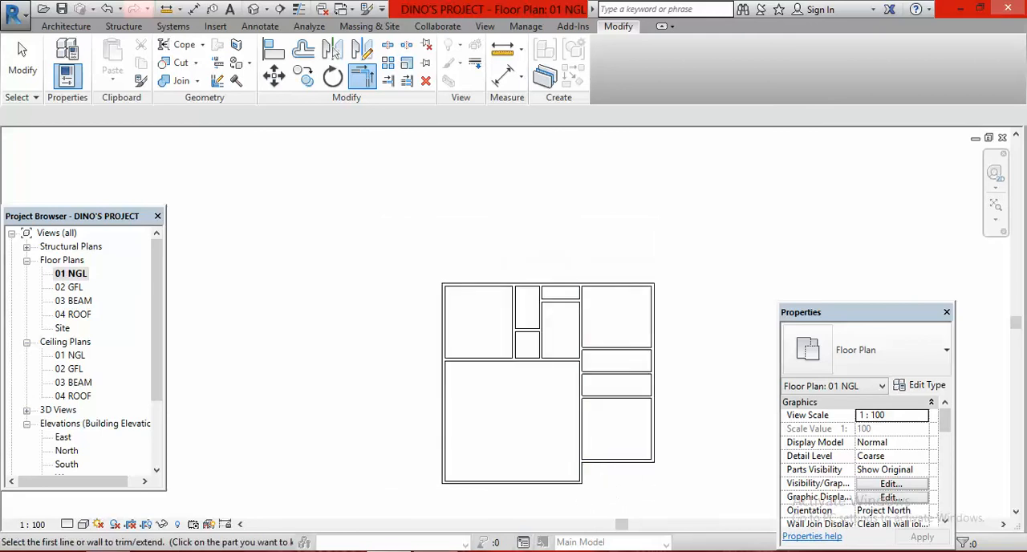
pyautogui.click(454, 547)
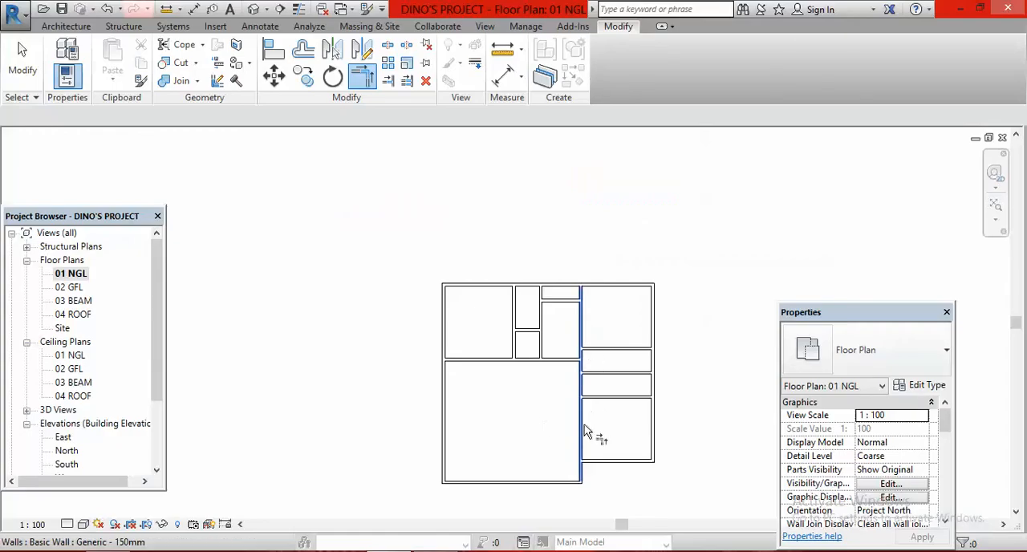
pyautogui.click(591, 425)
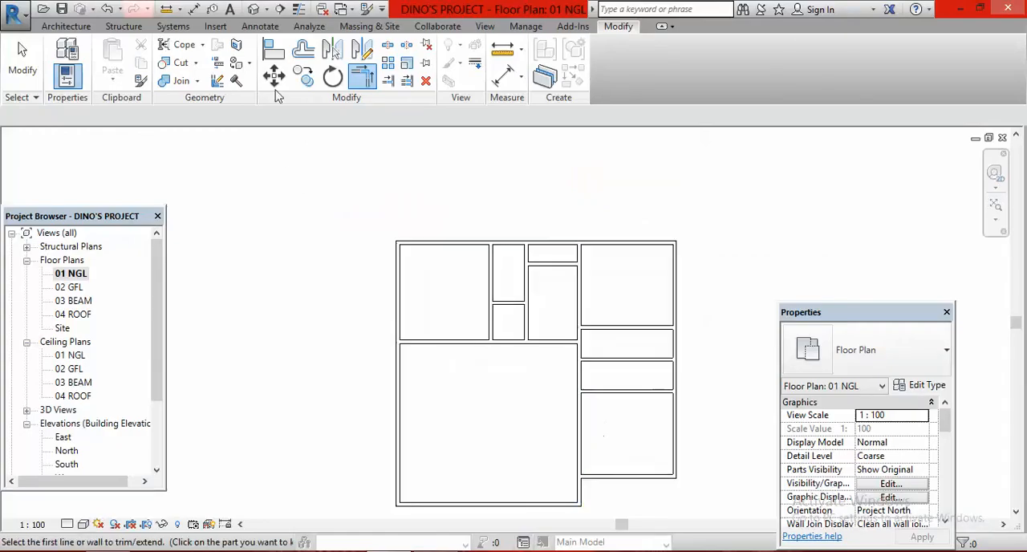
pyautogui.click(303, 49)
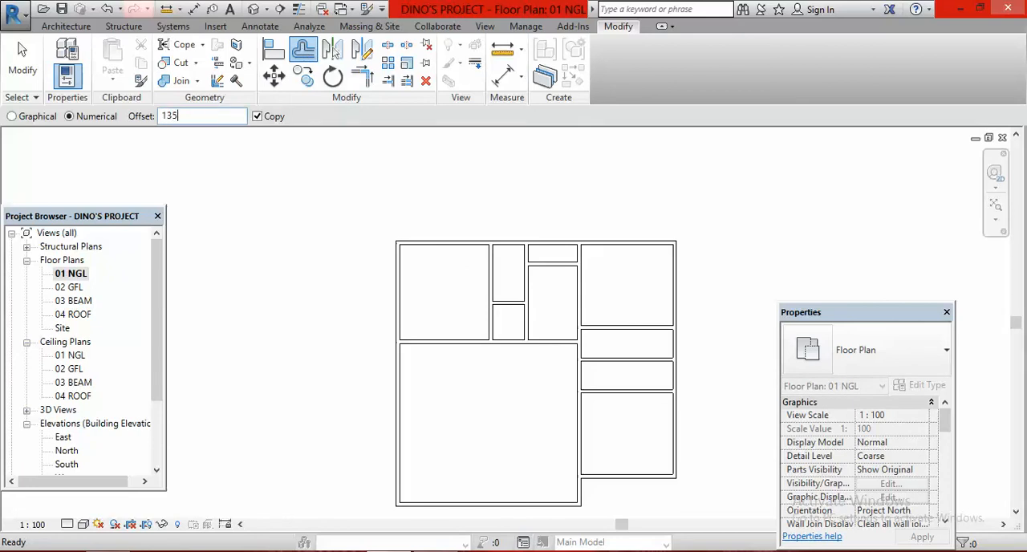
pyautogui.click(585, 373)
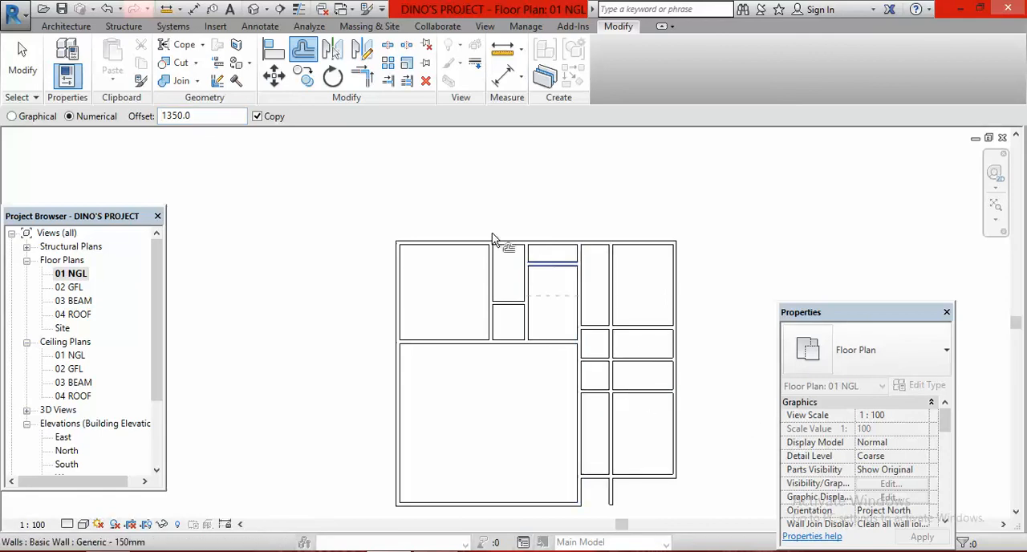
# Trim the new passage partition at both ends so it runs only between the northeast and southeast bedrooms
pyautogui.click(388, 81)
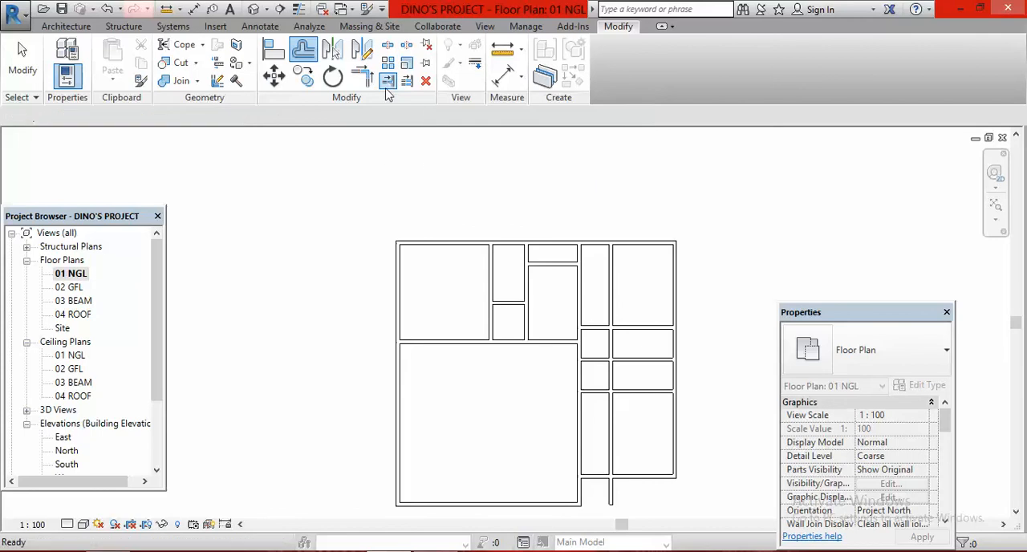
pyautogui.click(635, 326)
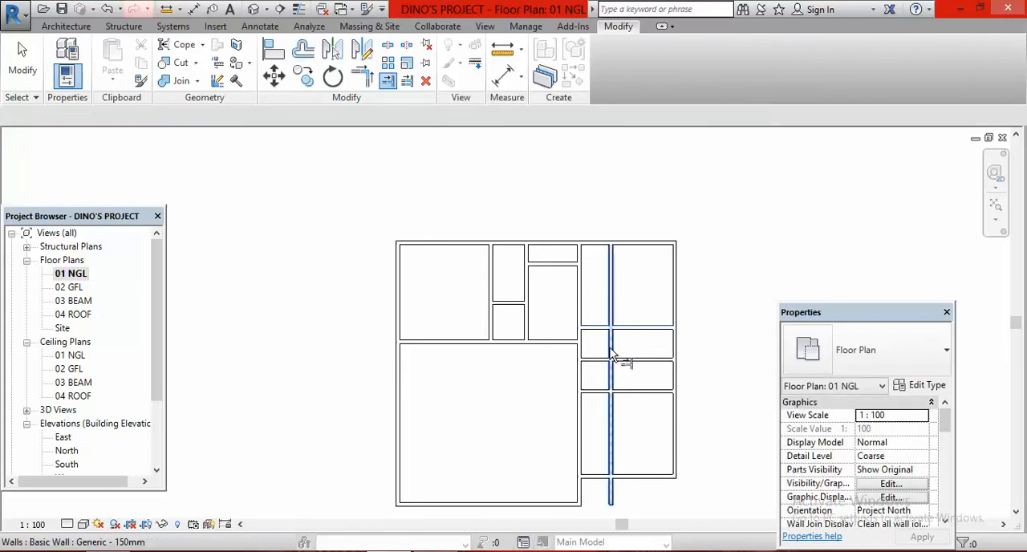
pyautogui.click(611, 355)
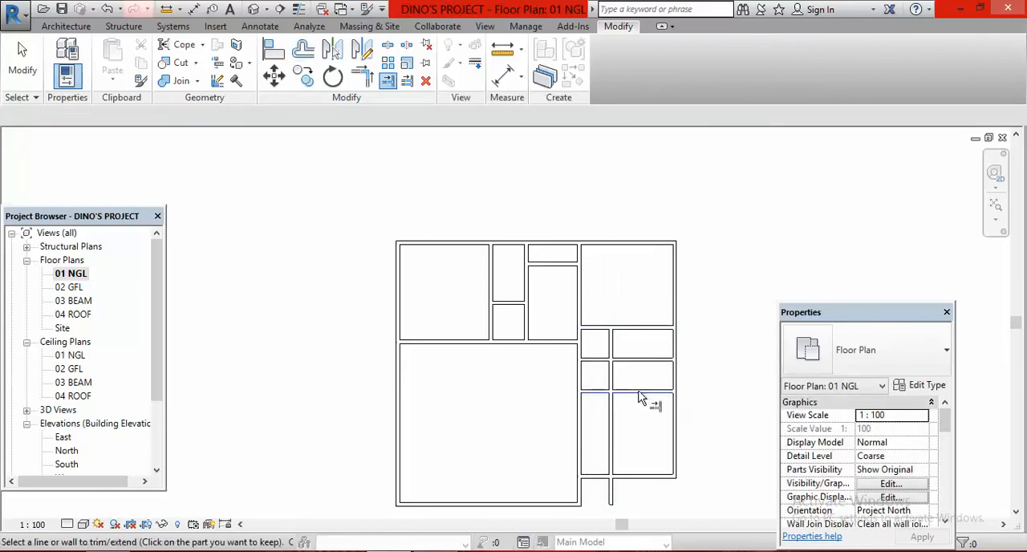
pyautogui.click(613, 380)
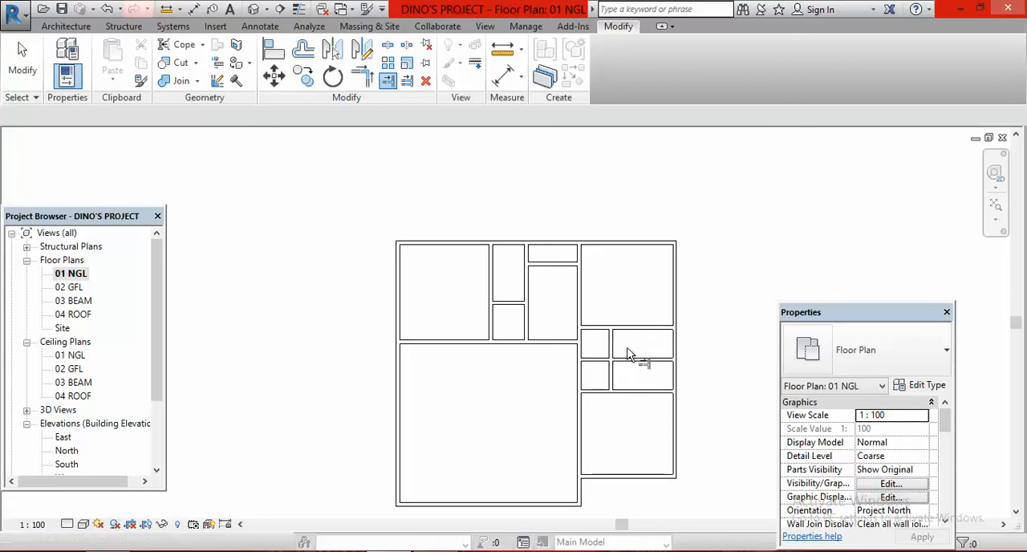
# Trim the partition between the two eastern toilets back to the passage partition, clearing the passage
pyautogui.scroll(1, 647, 360)
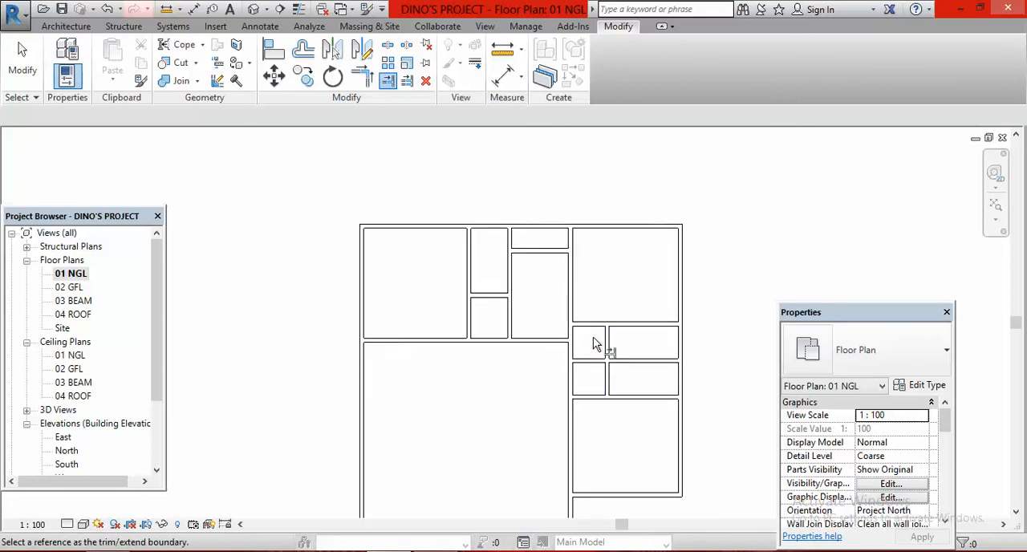
pyautogui.click(606, 384)
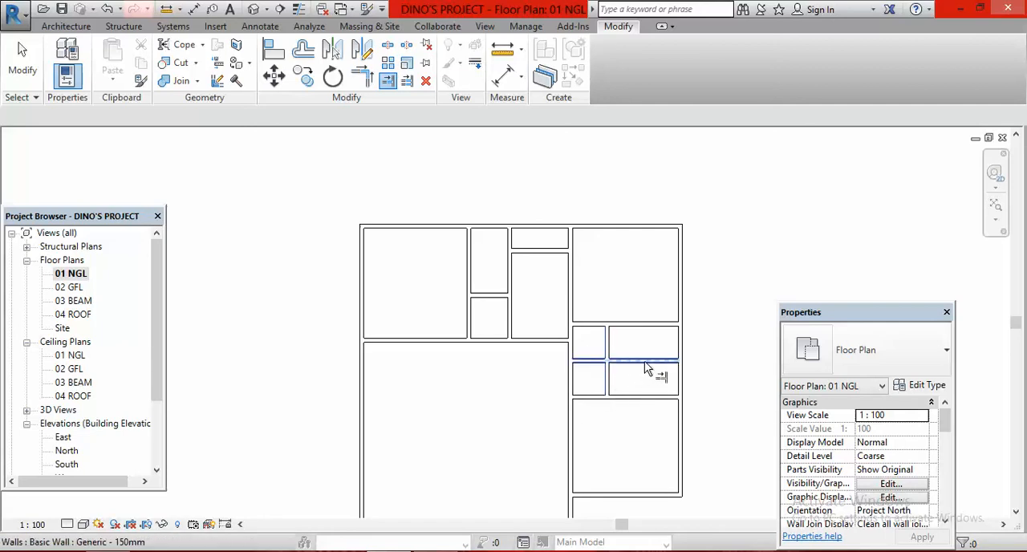
pyautogui.click(644, 361)
pyautogui.scroll(-3, 630, 333)
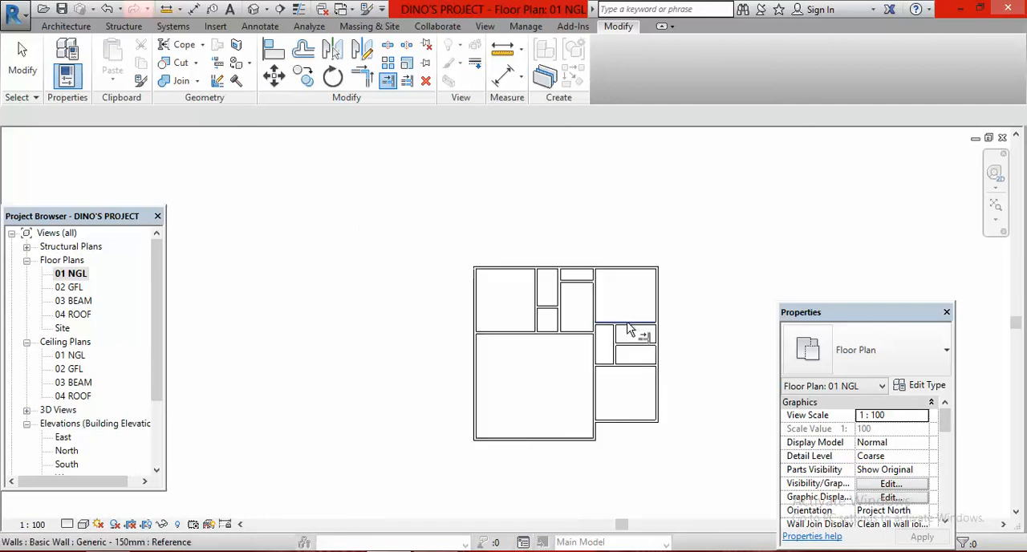
pyautogui.scroll(-1, 630, 357)
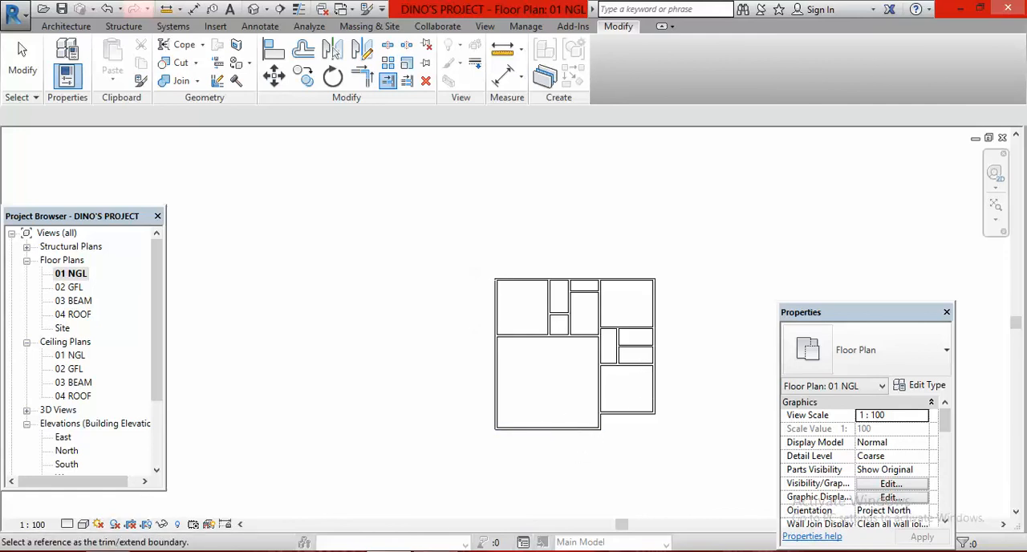
# Switch to the plan image in Windows Photo Viewer to check the dining and sit-out layout
pyautogui.hotkey('alt', 'Tab')
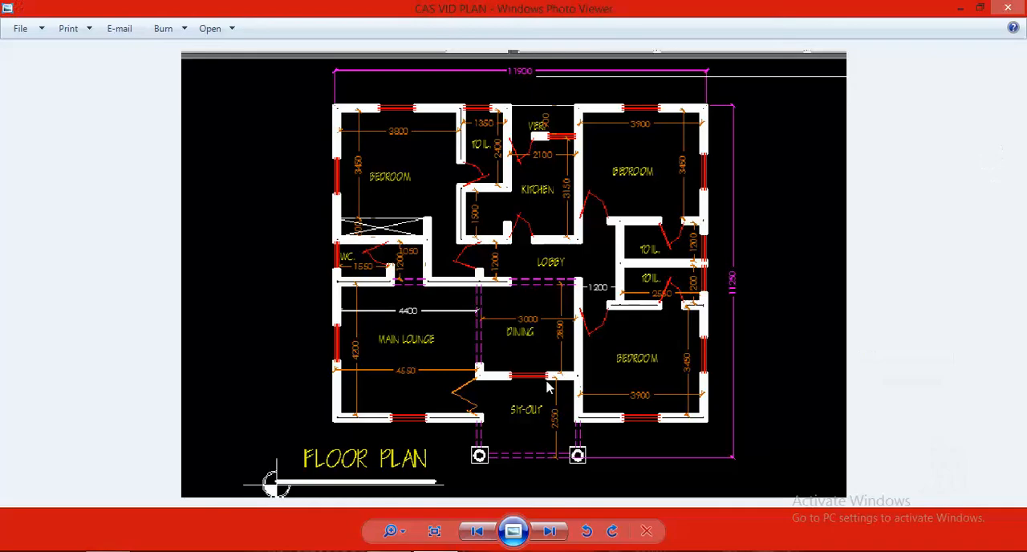
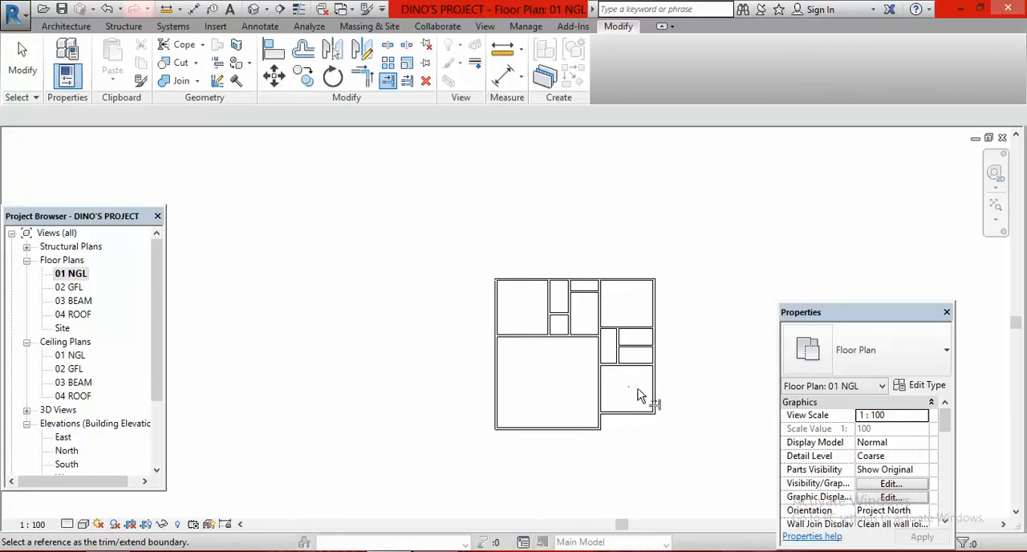
# Offset a copy of the long partition west of the eastern bedrooms 3150 mm to the west, dividing the lounge from the dining
pyautogui.click(303, 50)
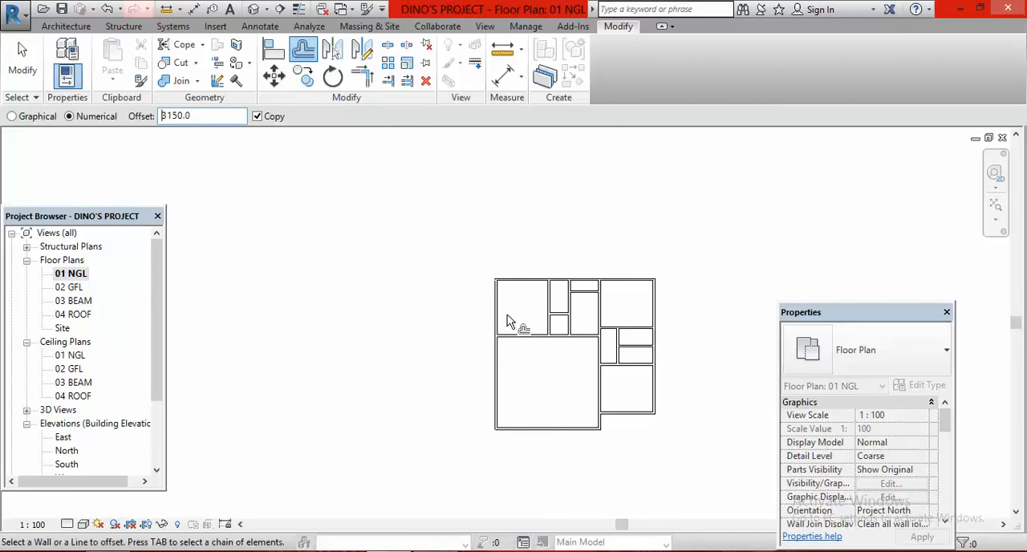
pyautogui.click(597, 393)
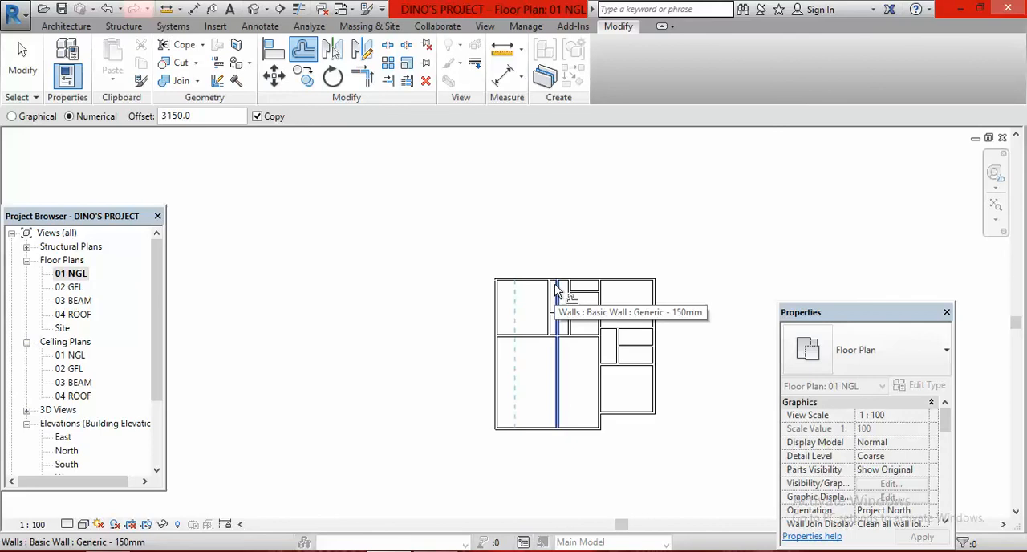
pyautogui.press('Escape')
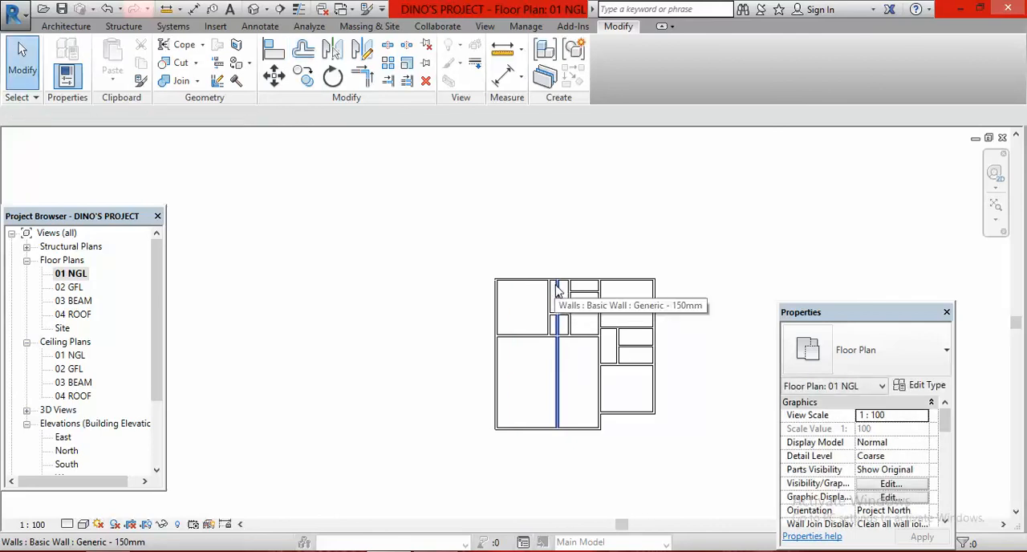
# Trim the new lounge-dining partition at the lounge's north wall, keeping only the part south of it
pyautogui.click(388, 83)
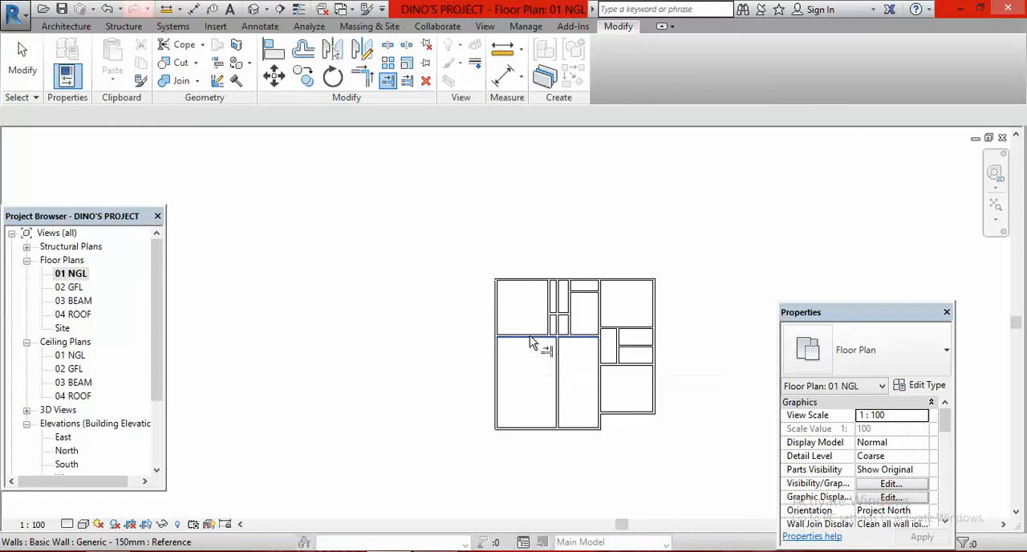
pyautogui.click(532, 340)
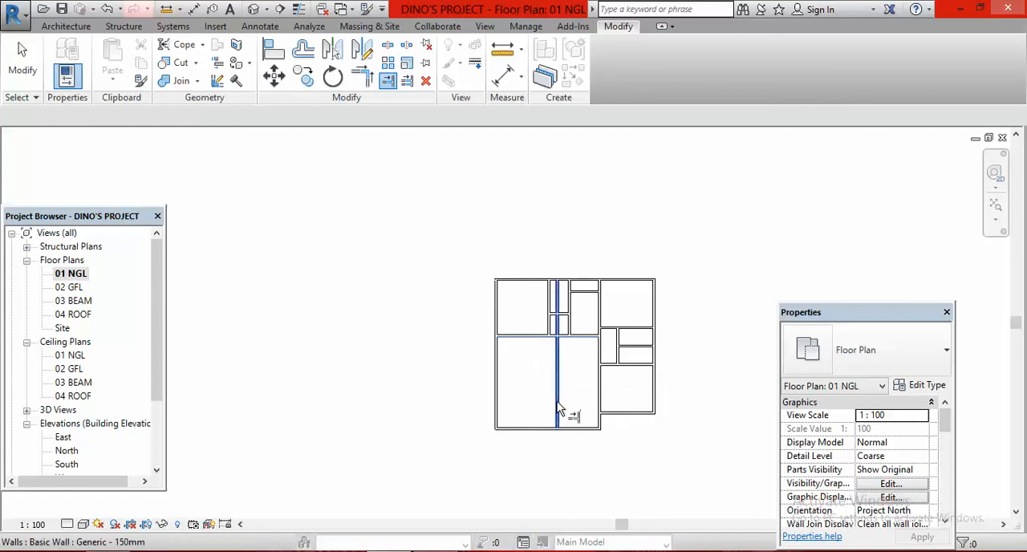
pyautogui.click(559, 409)
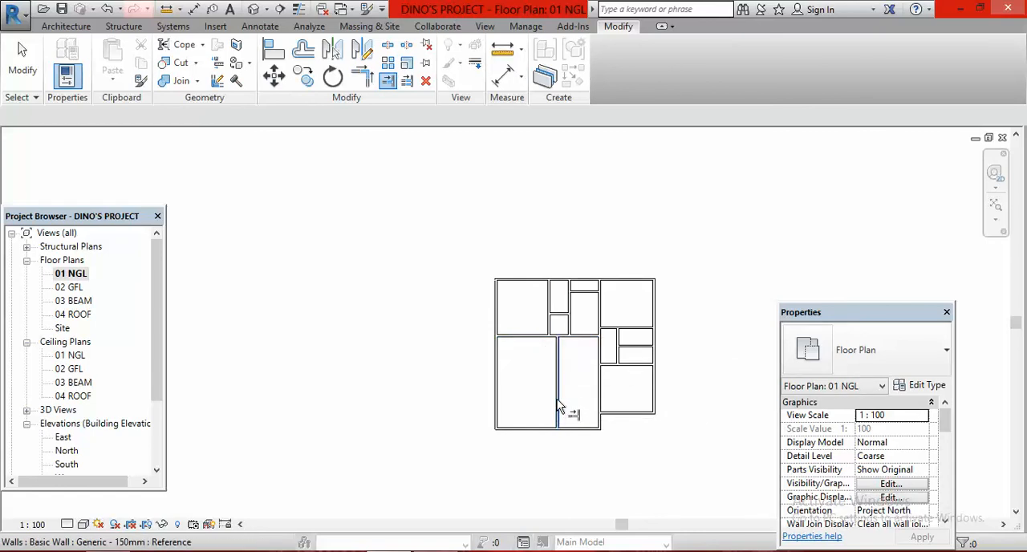
pyautogui.scroll(-1, 654, 412)
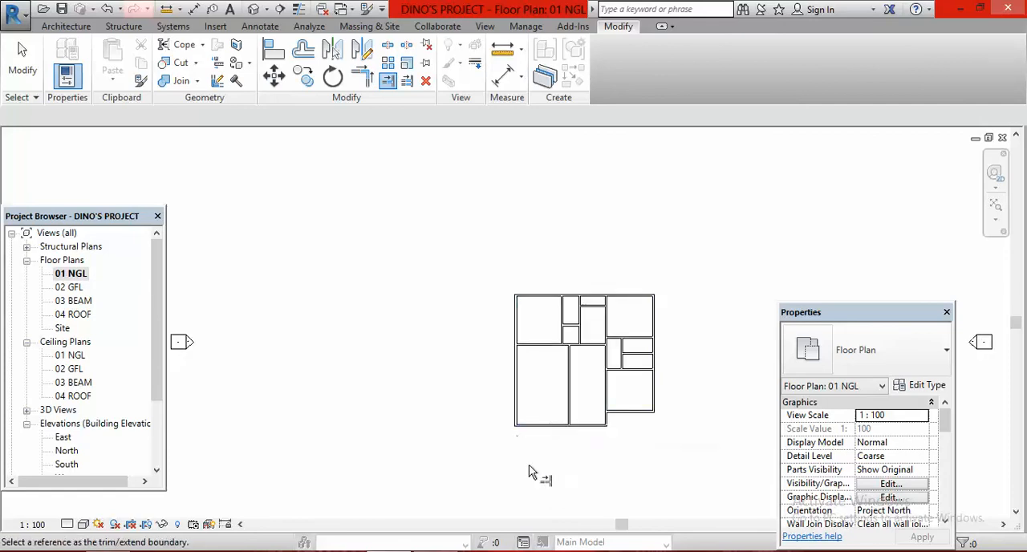
# Check the front wall layout in the plan image and extend the southeast bedroom's south wall to a corner with the west exterior wall
pyautogui.click(472, 551)
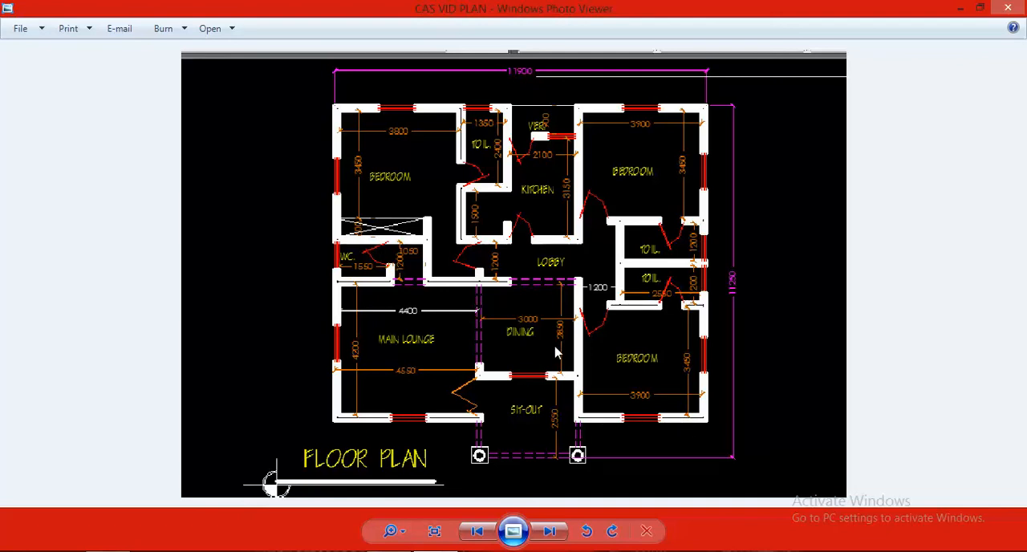
pyautogui.click(388, 551)
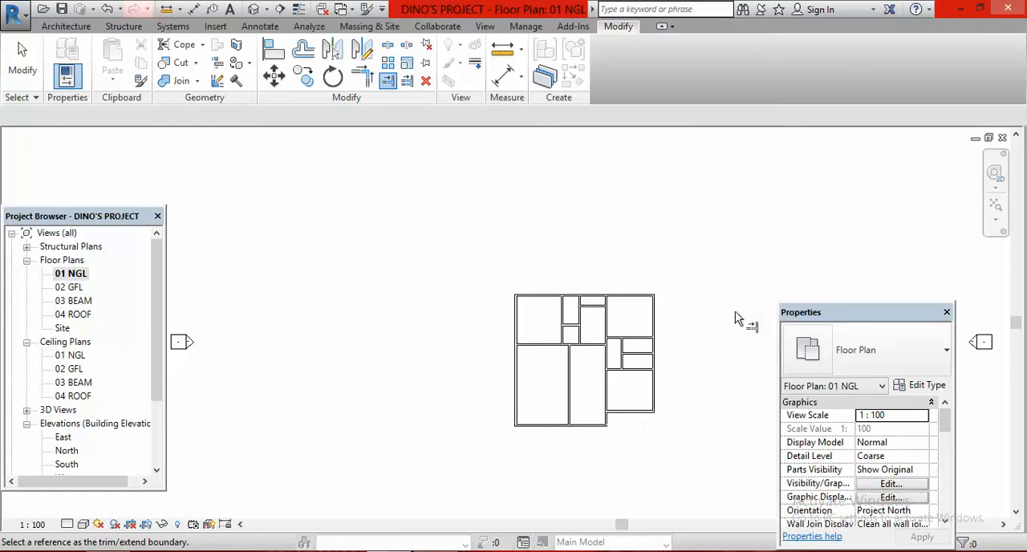
pyautogui.press('Escape')
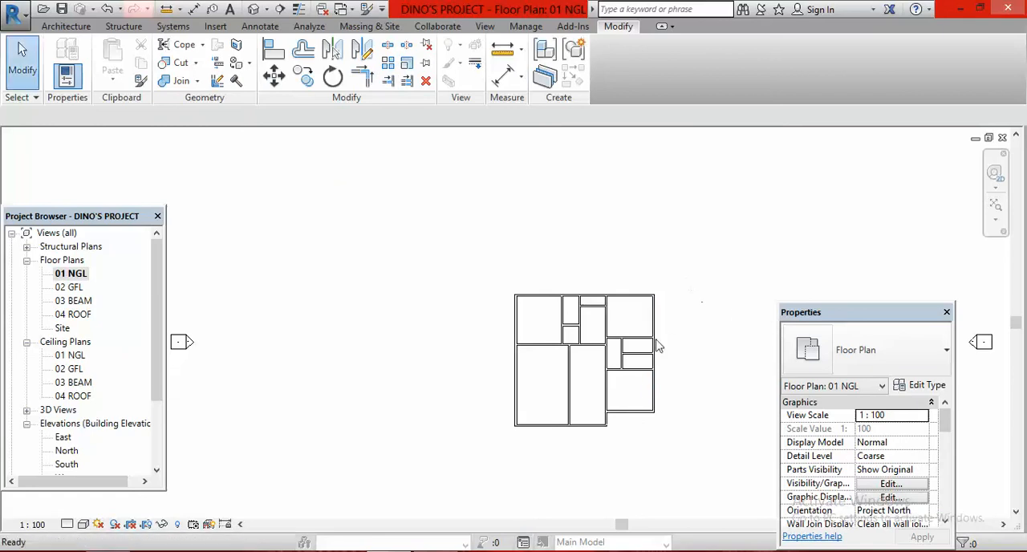
pyautogui.click(618, 412)
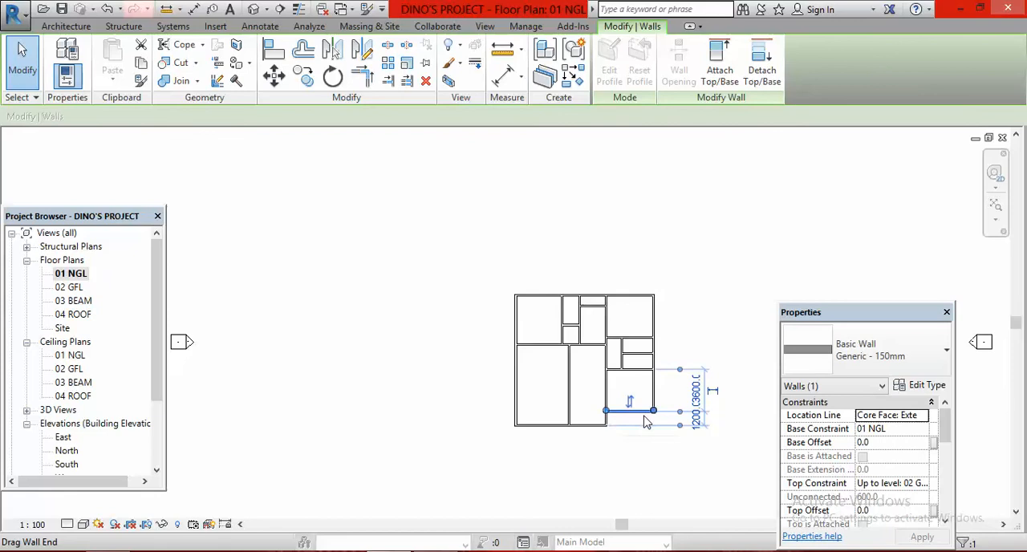
pyautogui.click(718, 353)
pyautogui.click(362, 77)
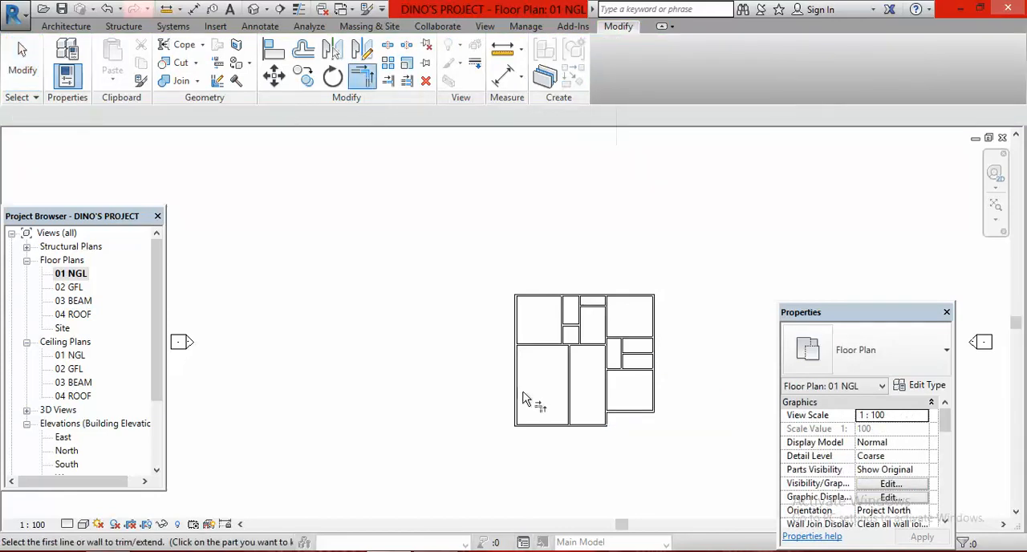
pyautogui.click(523, 378)
pyautogui.click(635, 416)
# Trim the lounge-dining partition and the projecting front wall to a corner, removing the front wall's part west of the sit-out
pyautogui.scroll(5, 580, 436)
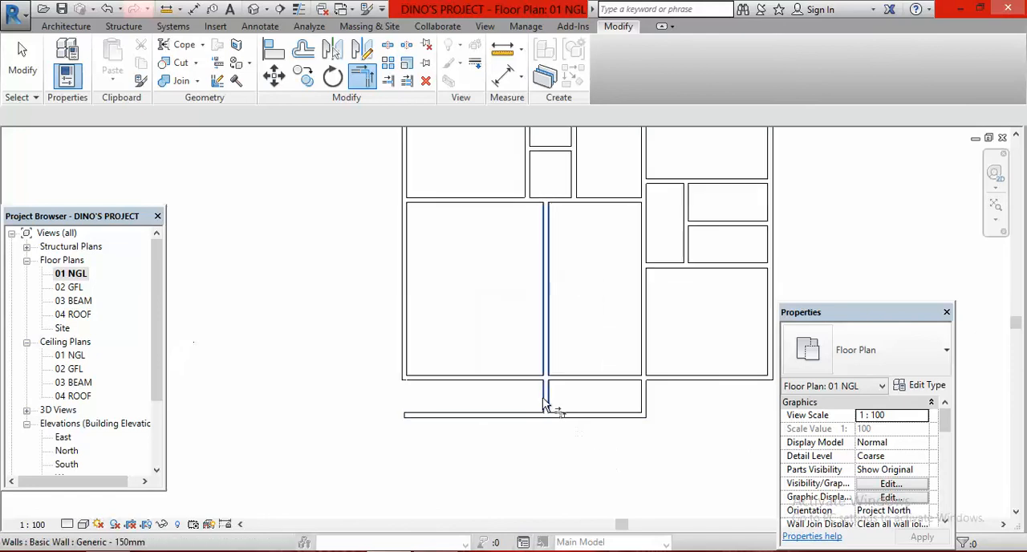
pyautogui.click(545, 389)
pyautogui.click(594, 416)
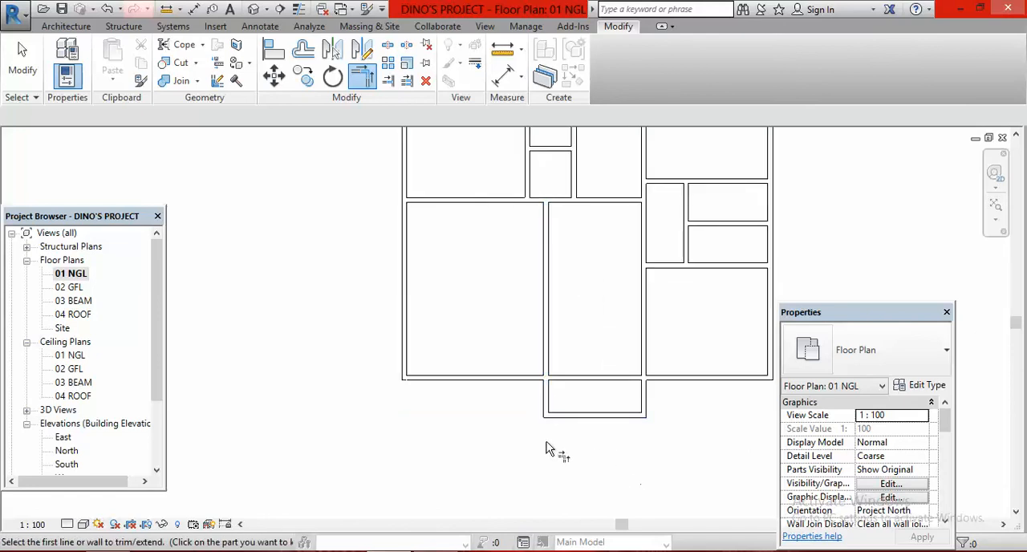
pyautogui.scroll(-4, 548, 446)
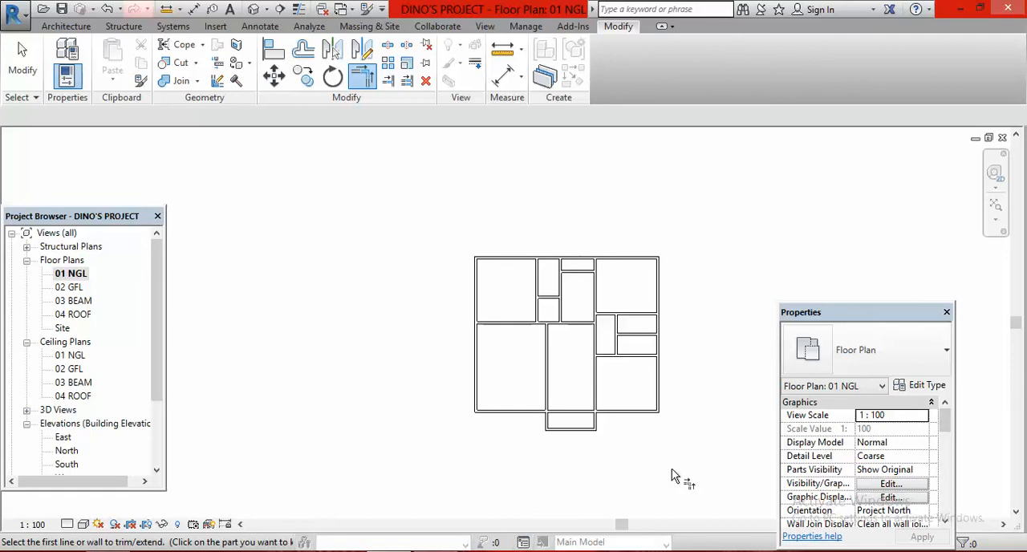
pyautogui.press('Escape')
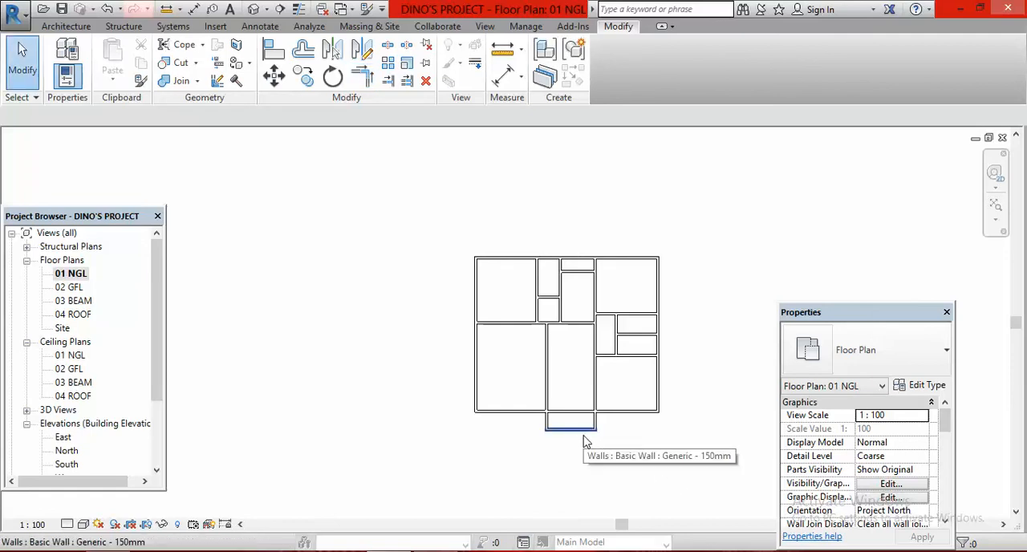
# Split the south exterior wall at a point between the two side walls of the sit-out
pyautogui.scroll(2, 613, 438)
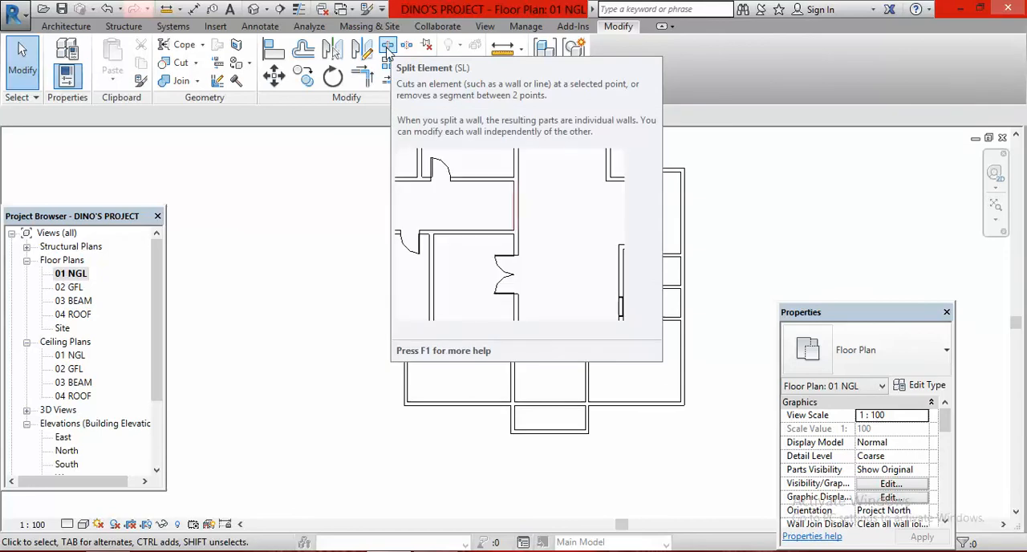
pyautogui.click(388, 47)
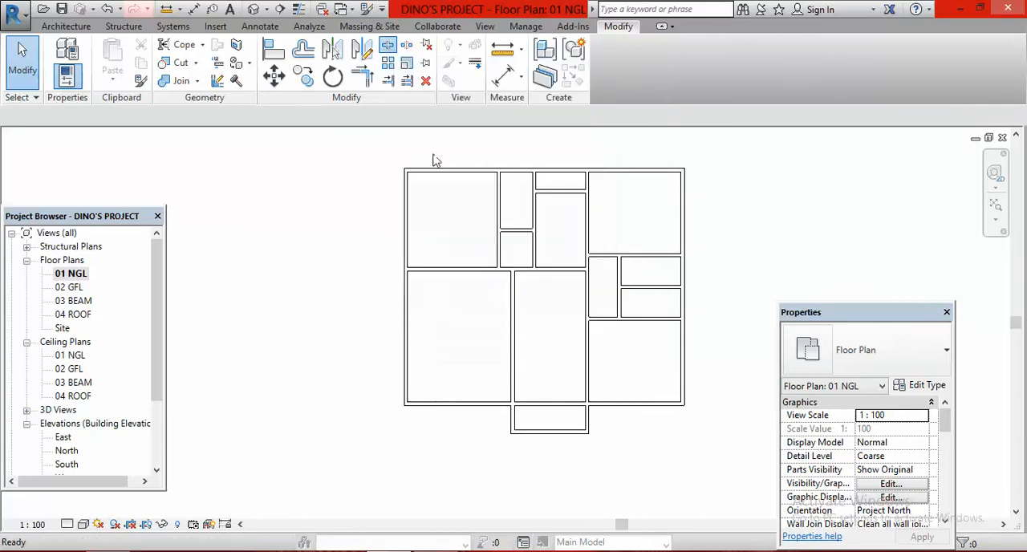
pyautogui.click(555, 397)
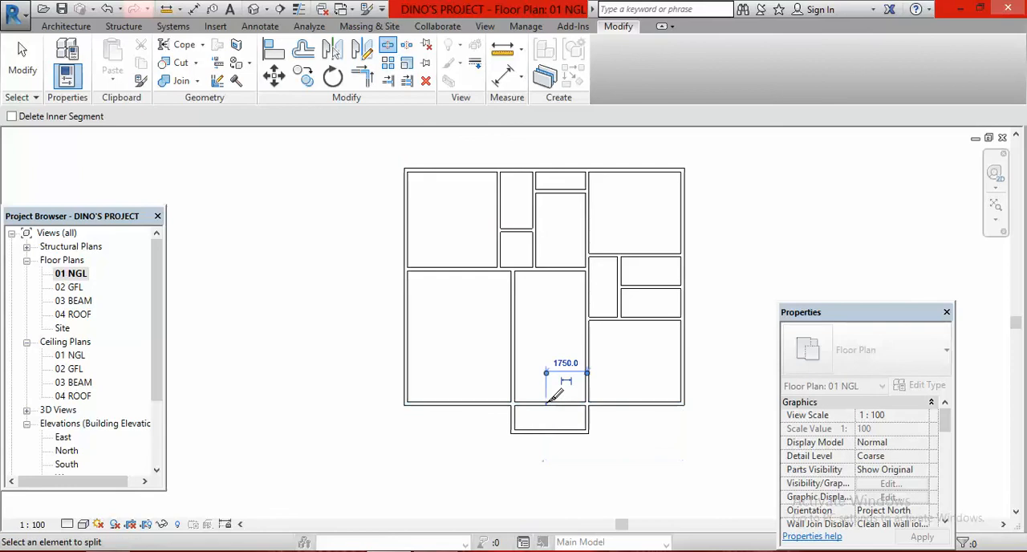
pyautogui.press('Escape')
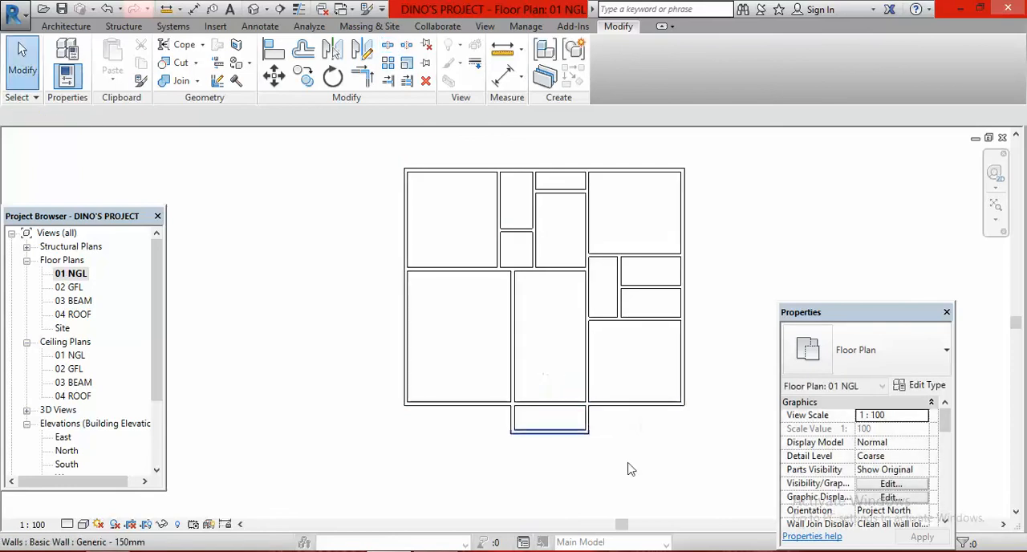
# Trim both halves of the split south wall back to the sit-out's side walls, opening the space between them
pyautogui.click(388, 82)
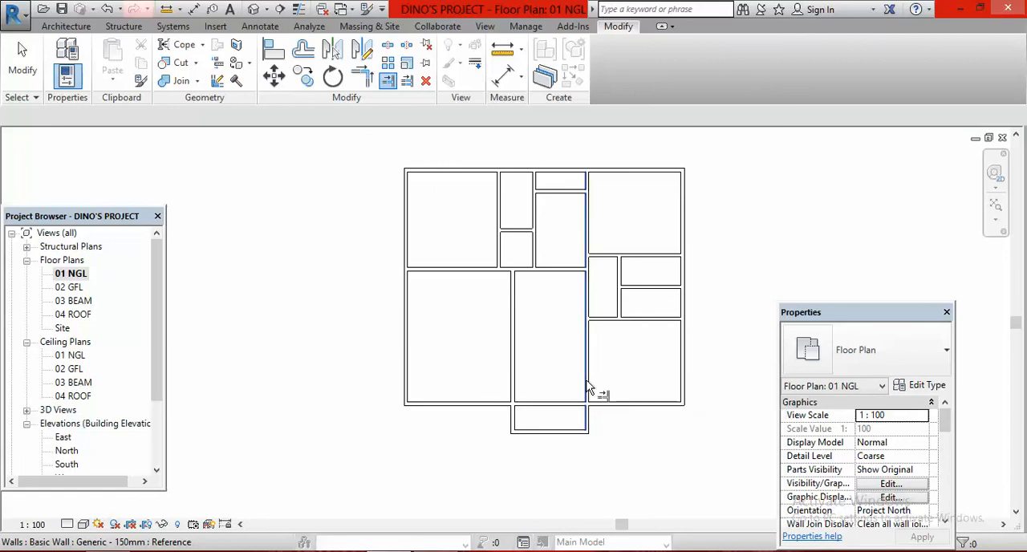
pyautogui.click(588, 388)
pyautogui.click(646, 406)
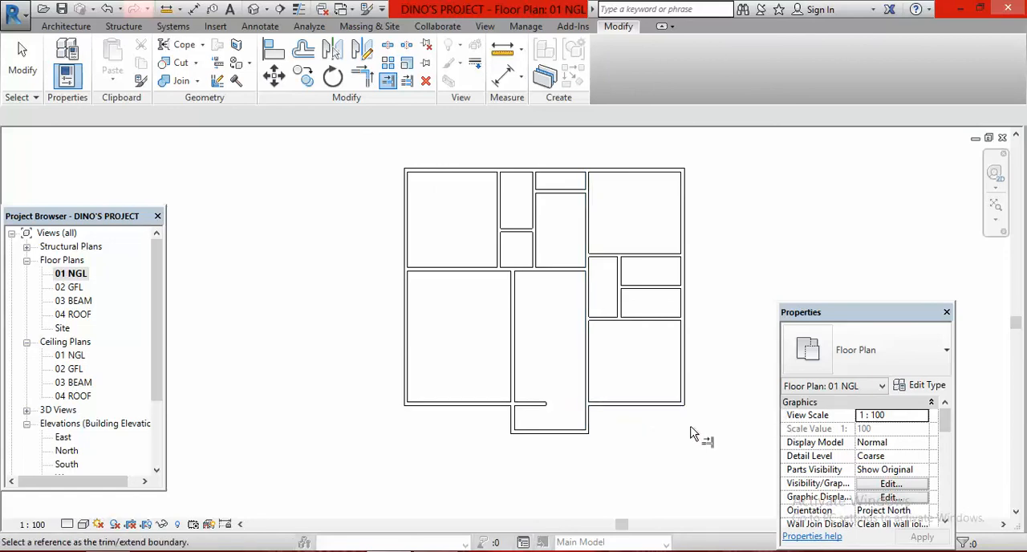
pyautogui.click(516, 386)
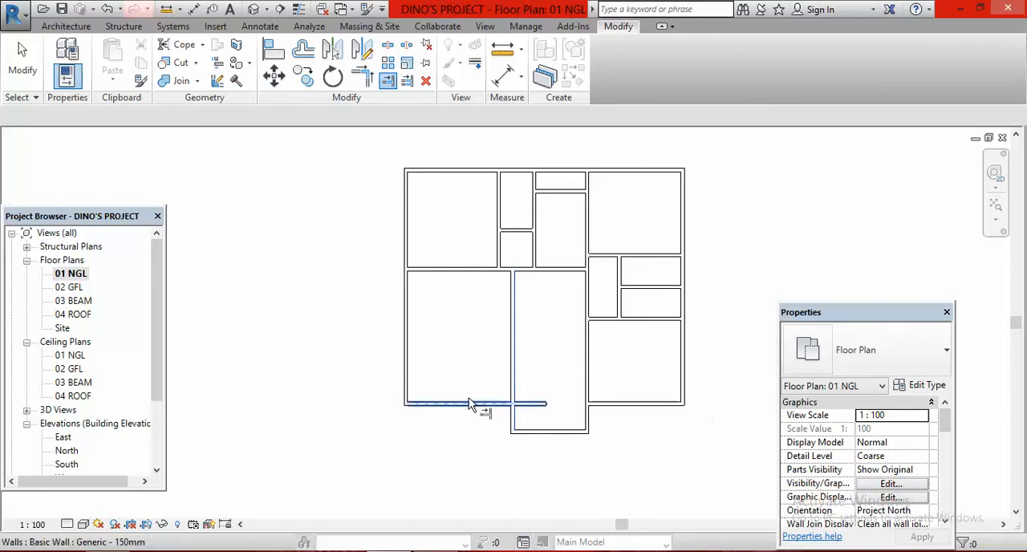
pyautogui.click(467, 403)
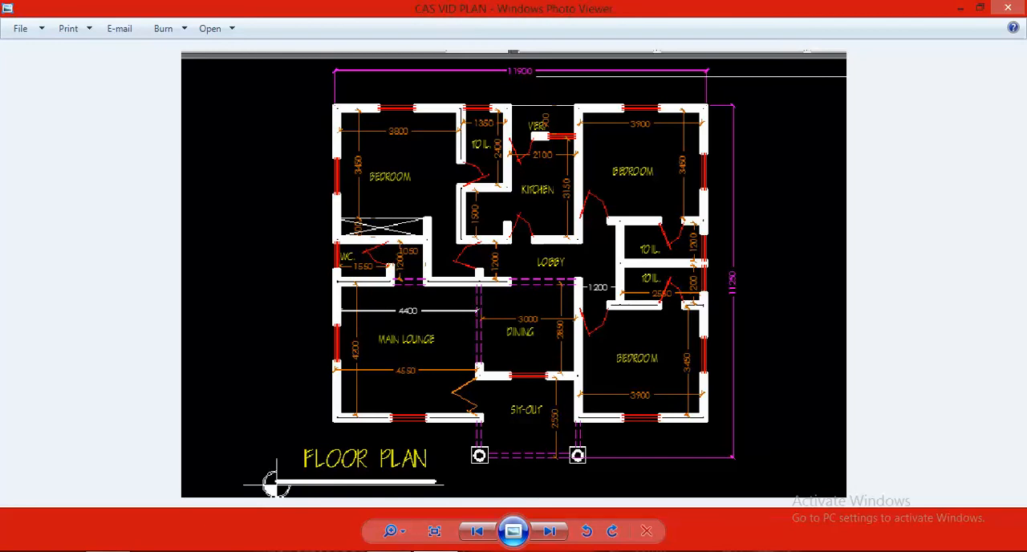
# Return to Revit from the plan image and offset a copy of the sit-out's front wall 2700 mm north
pyautogui.click(389, 550)
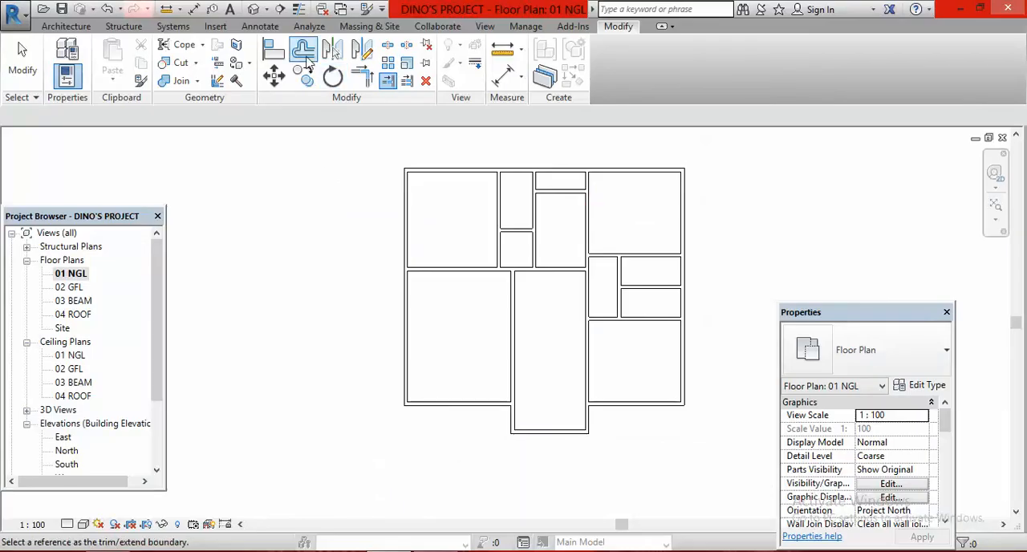
pyautogui.click(303, 50)
pyautogui.click(205, 112)
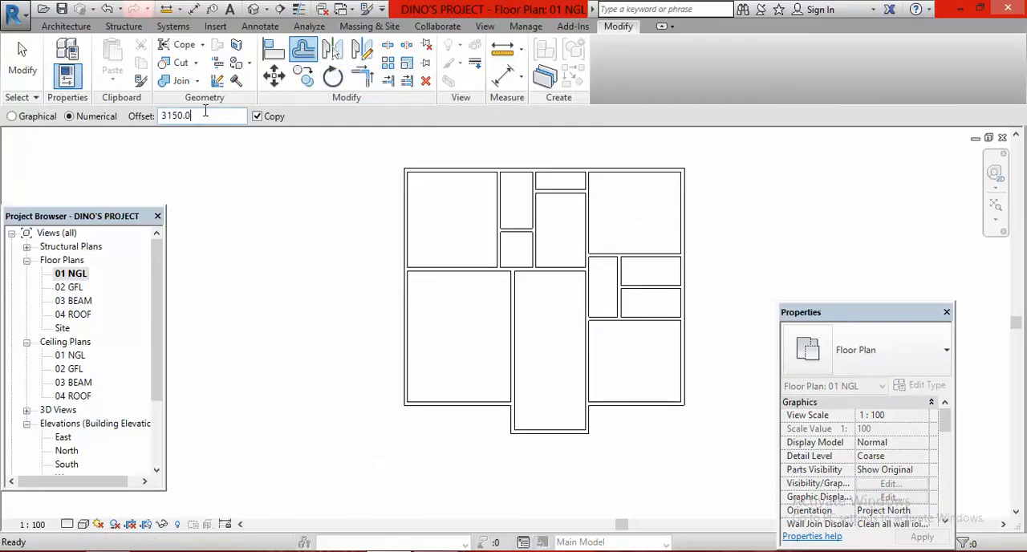
pyautogui.press('BackSpace')
pyautogui.press('BackSpace')
pyautogui.press('BackSpace')
pyautogui.press('BackSpace')
pyautogui.press('BackSpace')
pyautogui.press('BackSpace')
pyautogui.write('2700')
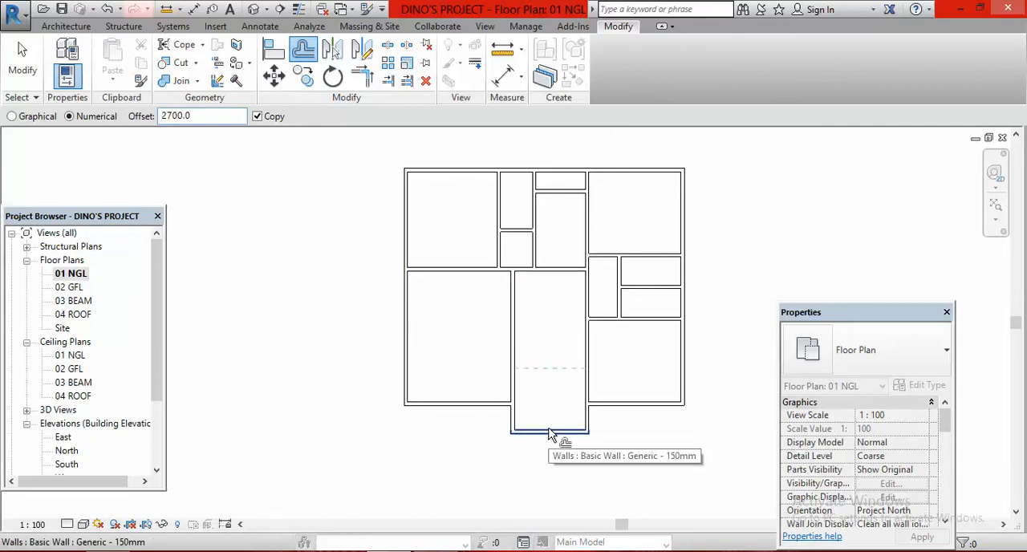
pyautogui.click(550, 434)
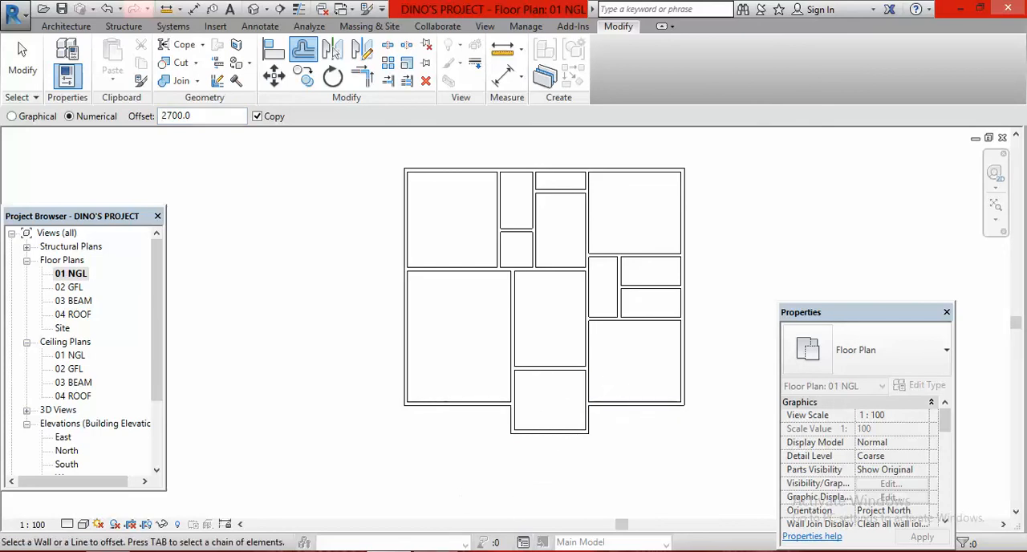
# Offset a copy of the wall between the dining and sit-out 3000 mm north to mark the dining's north side
pyautogui.moveTo(436, 545)
pyautogui.click(436, 486)
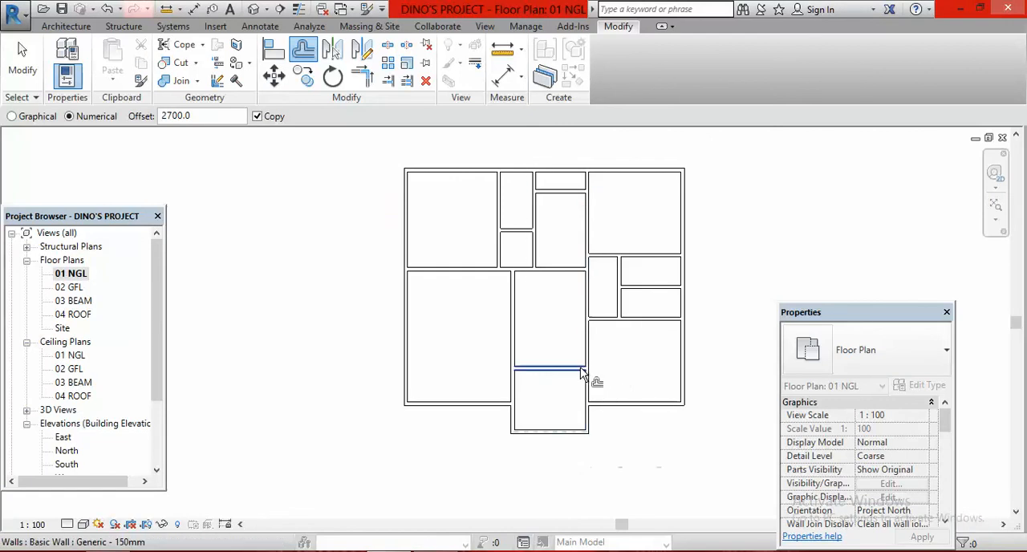
pyautogui.click(200, 118)
pyautogui.press('BackSpace')
pyautogui.press('BackSpace')
pyautogui.press('BackSpace')
pyautogui.press('BackSpace')
pyautogui.press('BackSpace')
pyautogui.press('BackSpace')
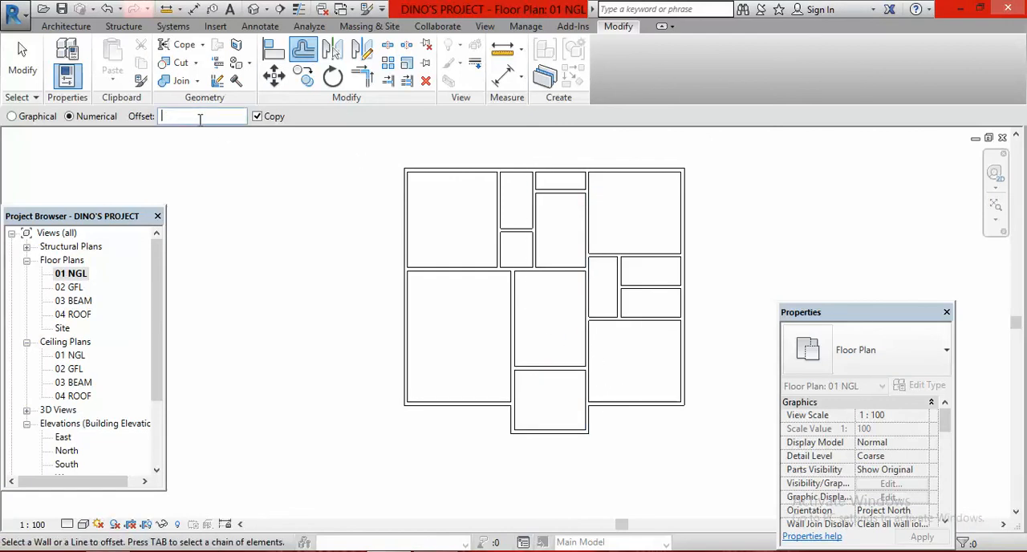
pyautogui.write('3000')
pyautogui.click(553, 366)
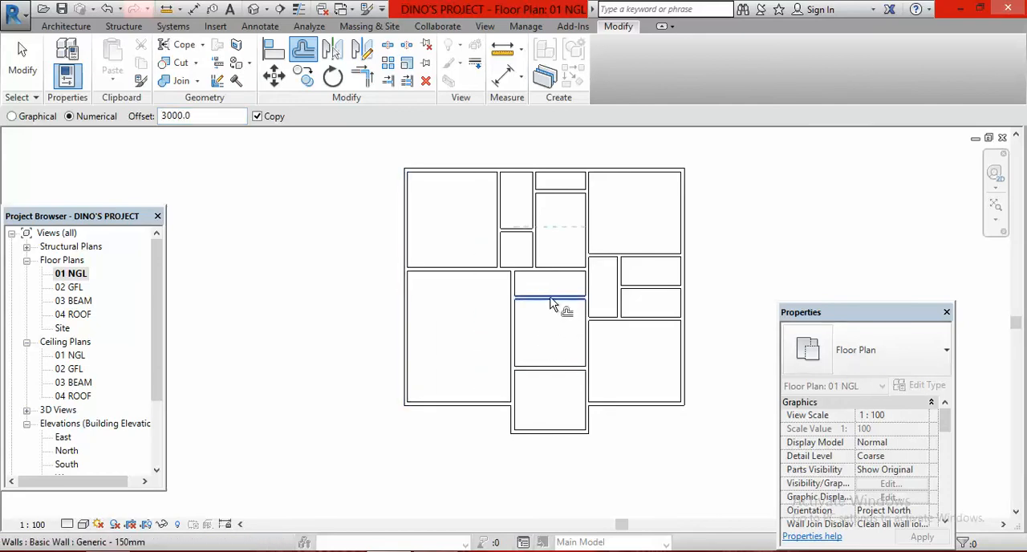
pyautogui.press('Escape')
pyautogui.press('Escape')
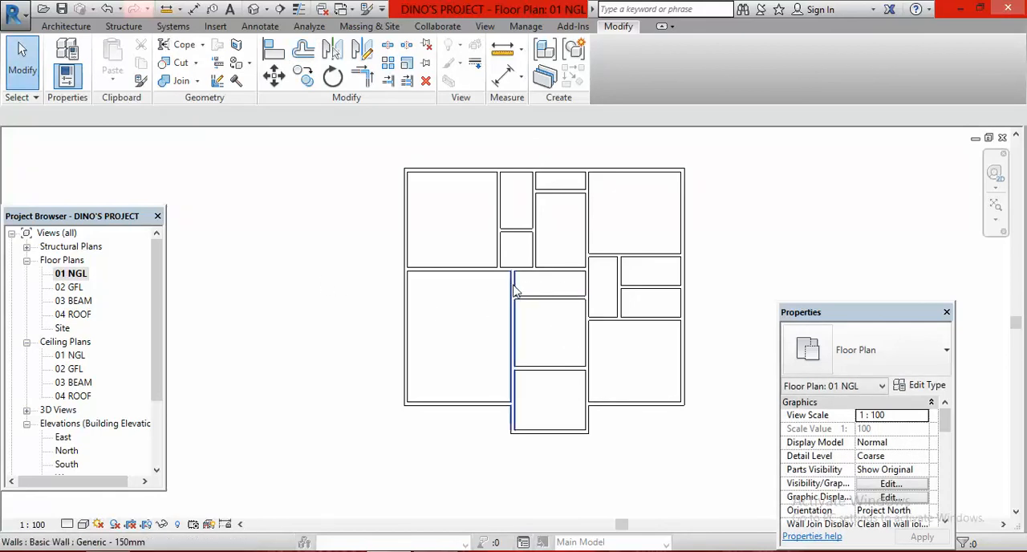
# Check the lobby and lounge in the plan image and extend the dining's new north wall west to the west exterior wall
pyautogui.click(638, 550)
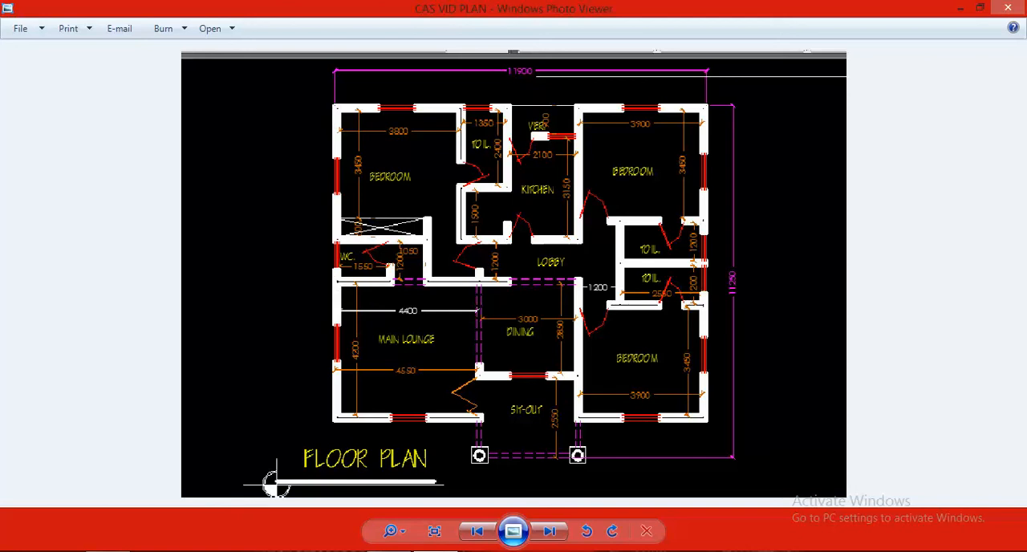
pyautogui.click(391, 550)
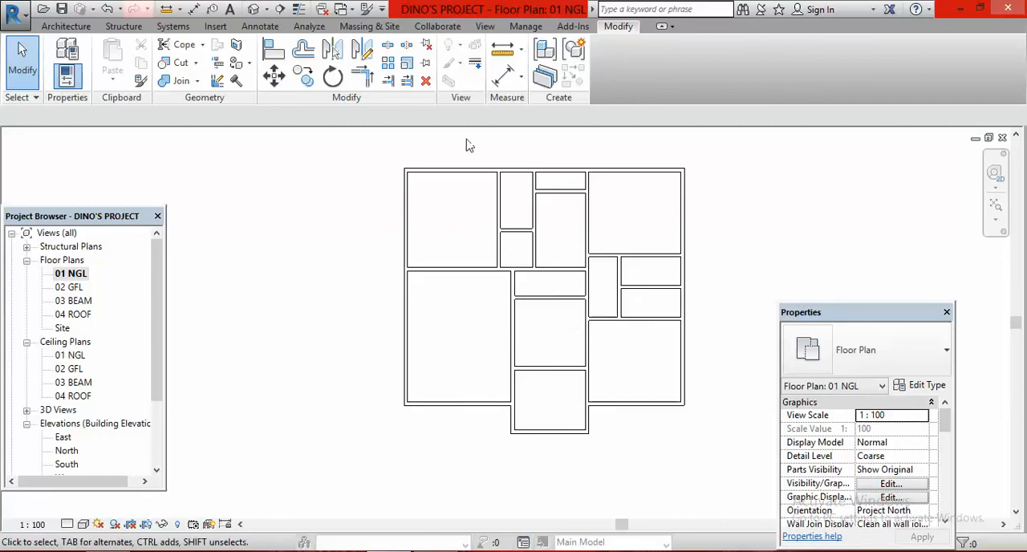
pyautogui.click(387, 83)
pyautogui.click(410, 332)
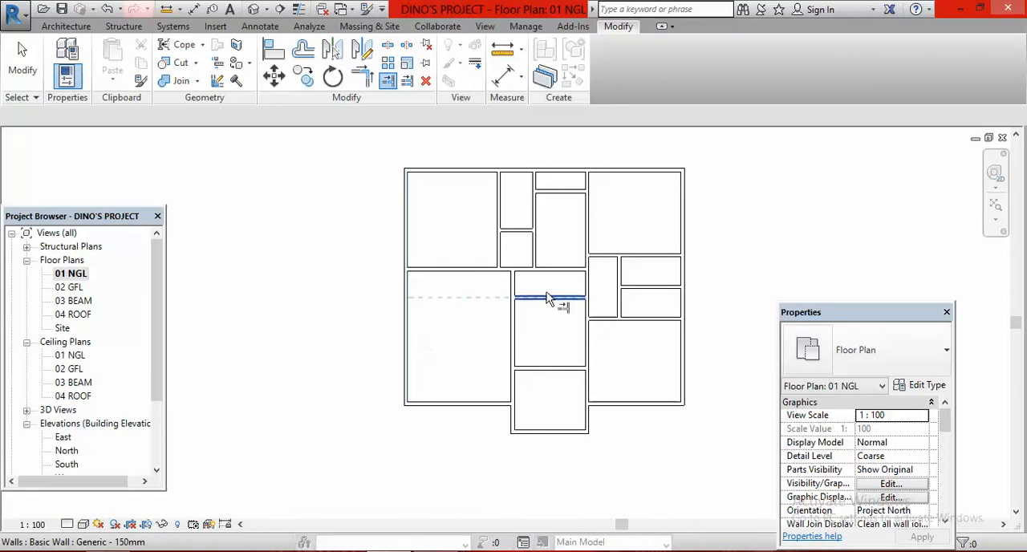
pyautogui.click(549, 299)
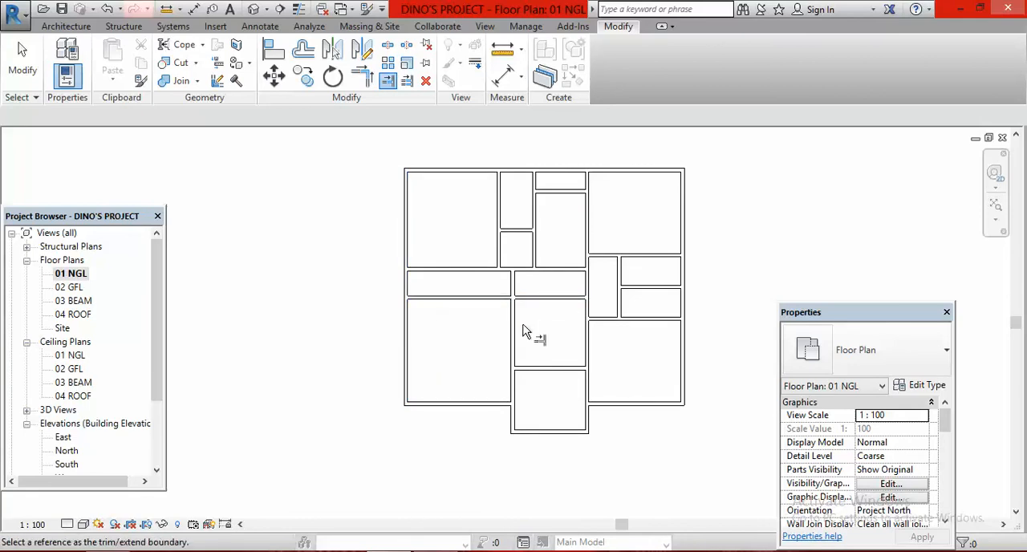
# Check the WC in the plan image and offset a copy of the west exterior wall 1300 mm east
pyautogui.press('Escape')
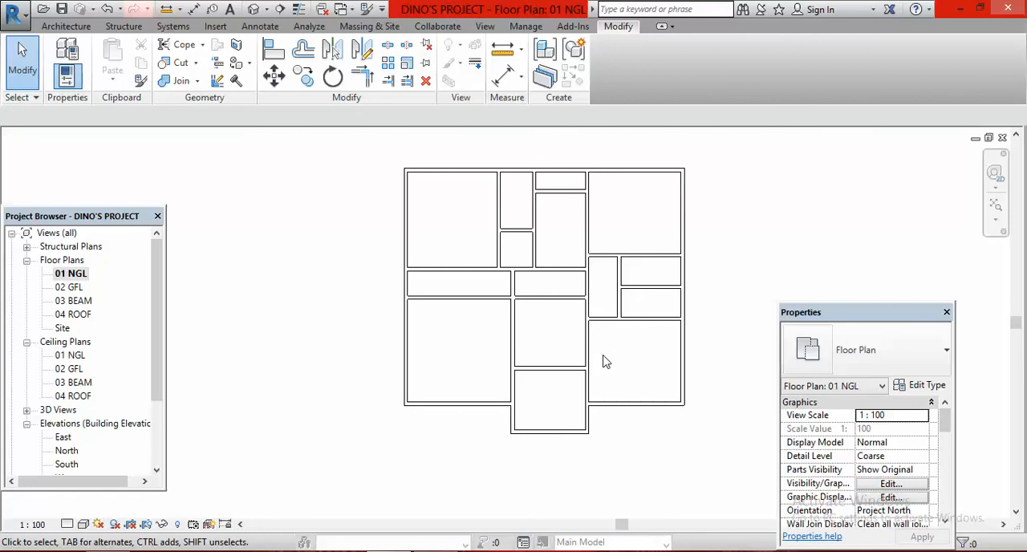
pyautogui.click(455, 550)
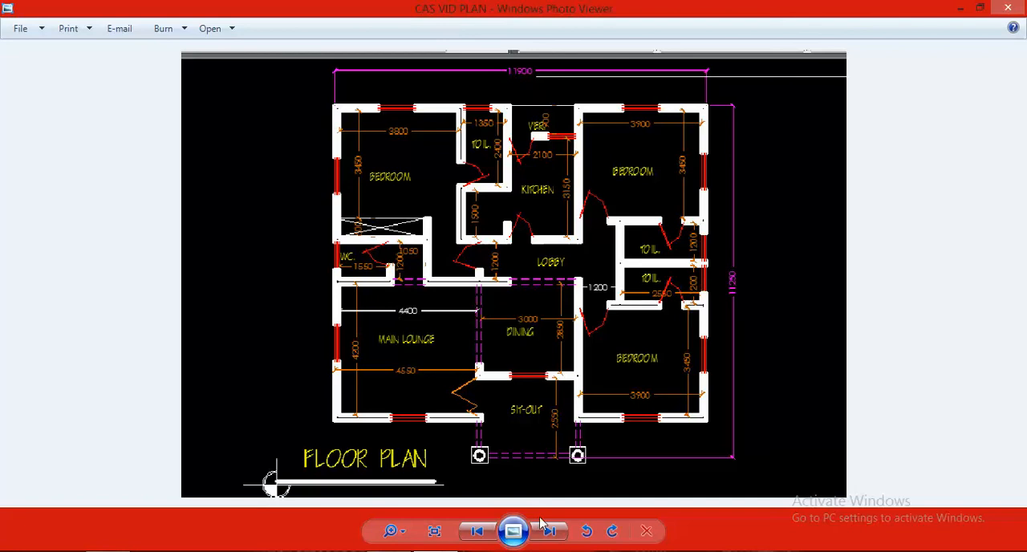
pyautogui.click(391, 551)
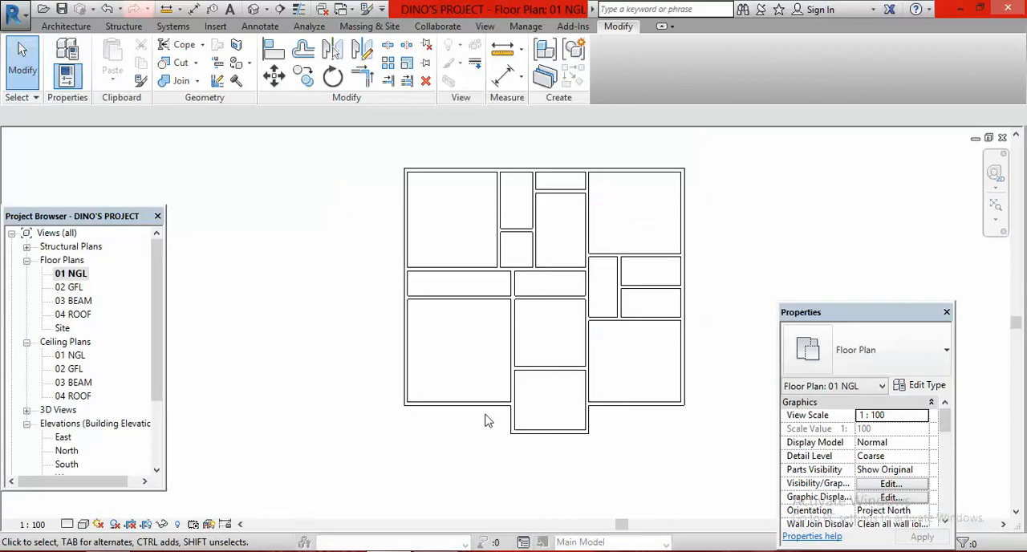
pyautogui.click(303, 50)
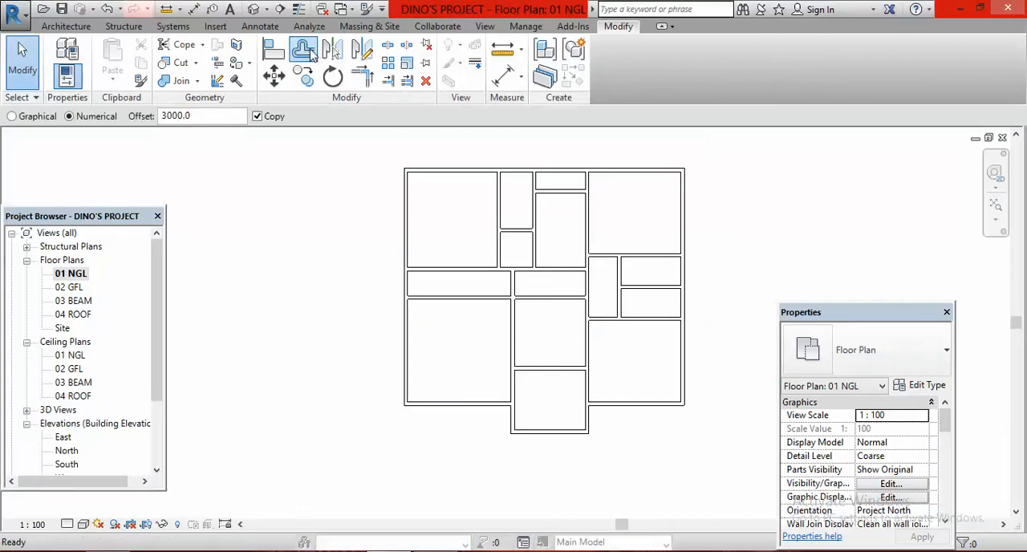
pyautogui.click(207, 116)
pyautogui.press('BackSpace')
pyautogui.press('BackSpace')
pyautogui.press('BackSpace')
pyautogui.press('BackSpace')
pyautogui.press('BackSpace')
pyautogui.press('BackSpace')
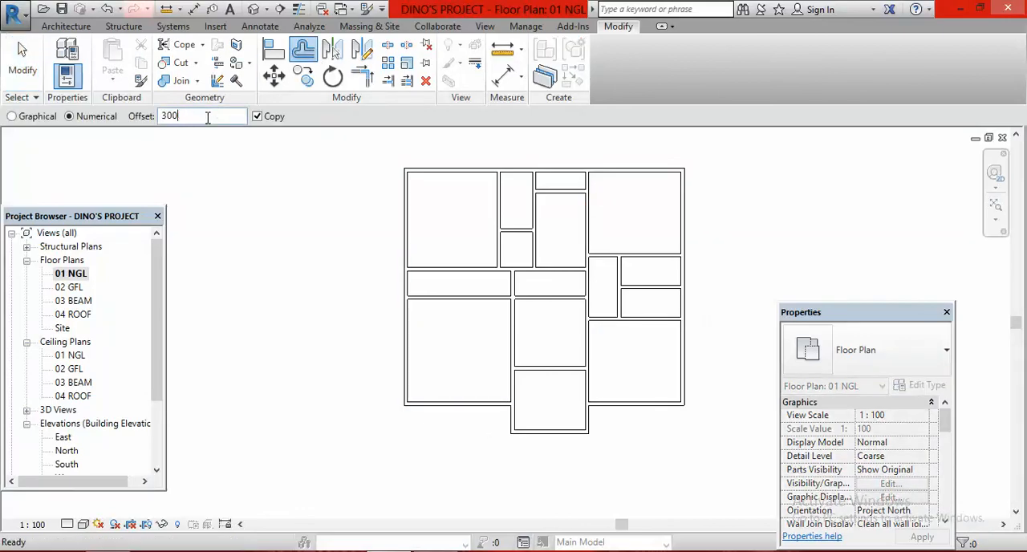
pyautogui.write('1300')
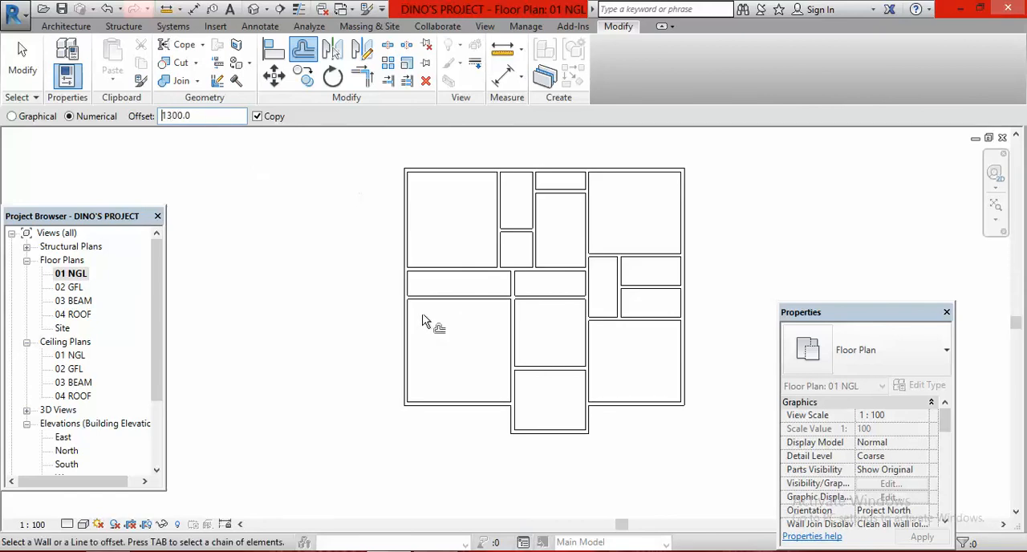
pyautogui.click(412, 293)
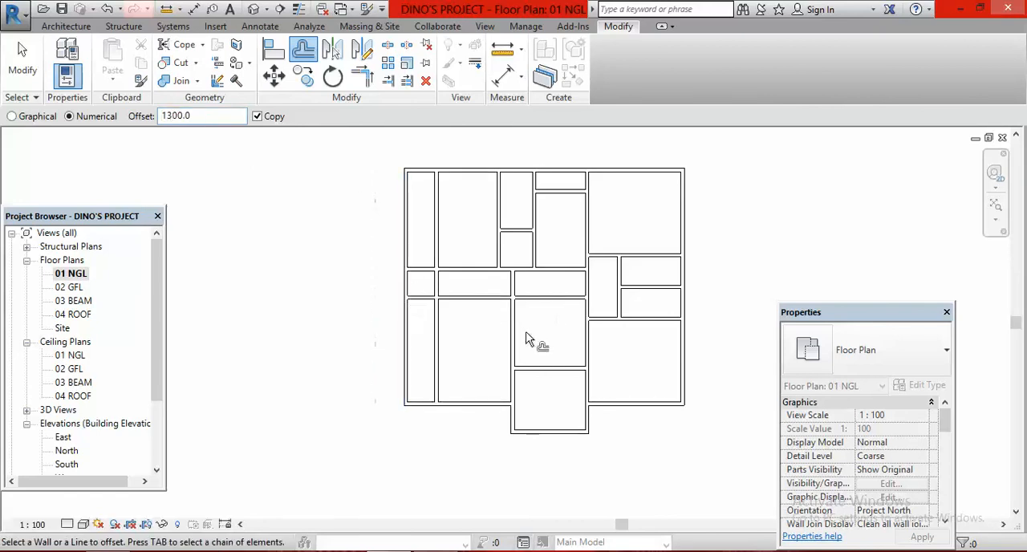
# Trim the new north-south wall at the northwest bedroom's south wall and the main lounge's north wall, keeping only the segment between them
pyautogui.press('Escape')
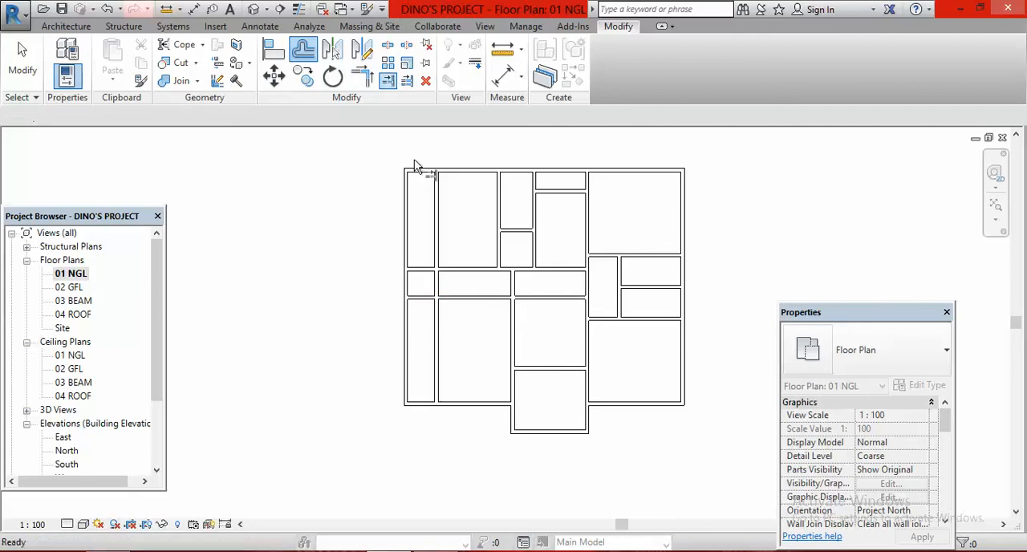
pyautogui.click(449, 268)
pyautogui.click(438, 287)
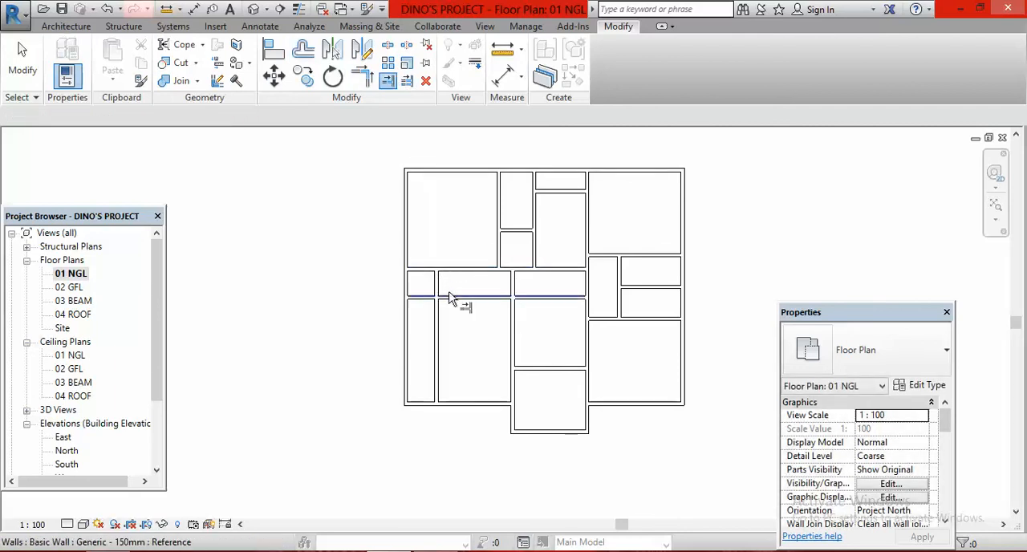
pyautogui.click(447, 301)
pyautogui.click(440, 285)
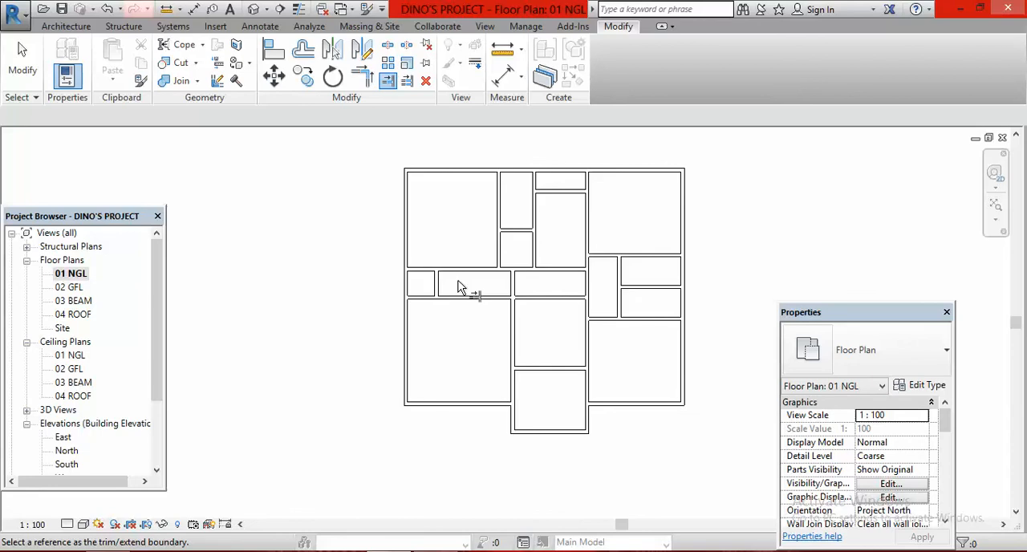
# Offset a copy of the short WC partition 1200 mm east
pyautogui.click(305, 53)
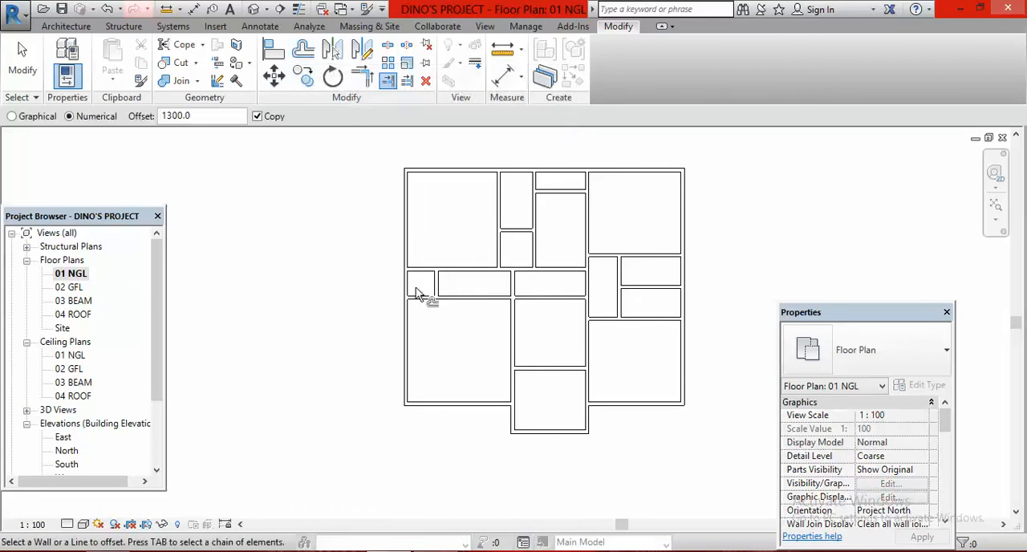
pyautogui.click(205, 117)
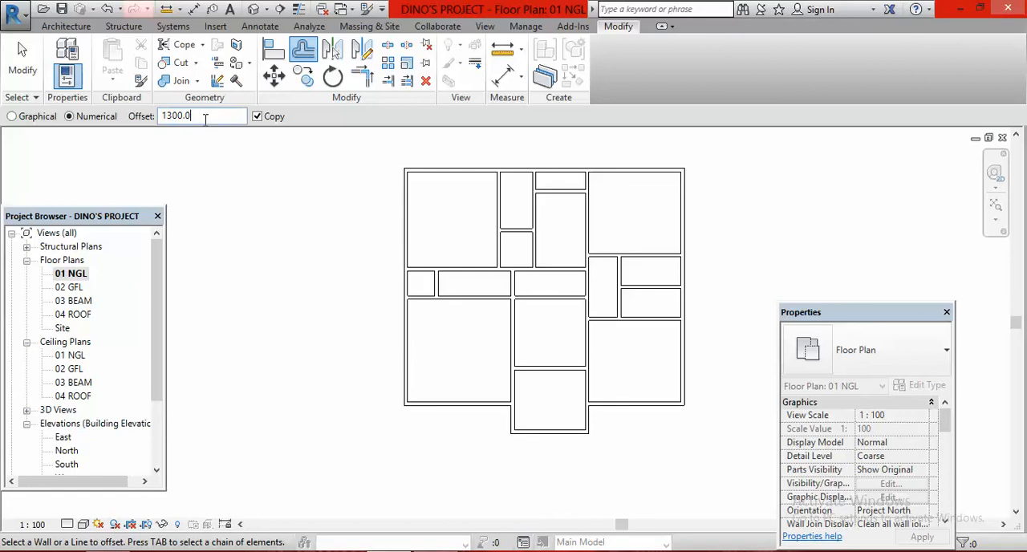
pyautogui.press('BackSpace')
pyautogui.press('BackSpace')
pyautogui.press('BackSpace')
pyautogui.press('BackSpace')
pyautogui.press('BackSpace')
pyautogui.write('200')
pyautogui.click(444, 291)
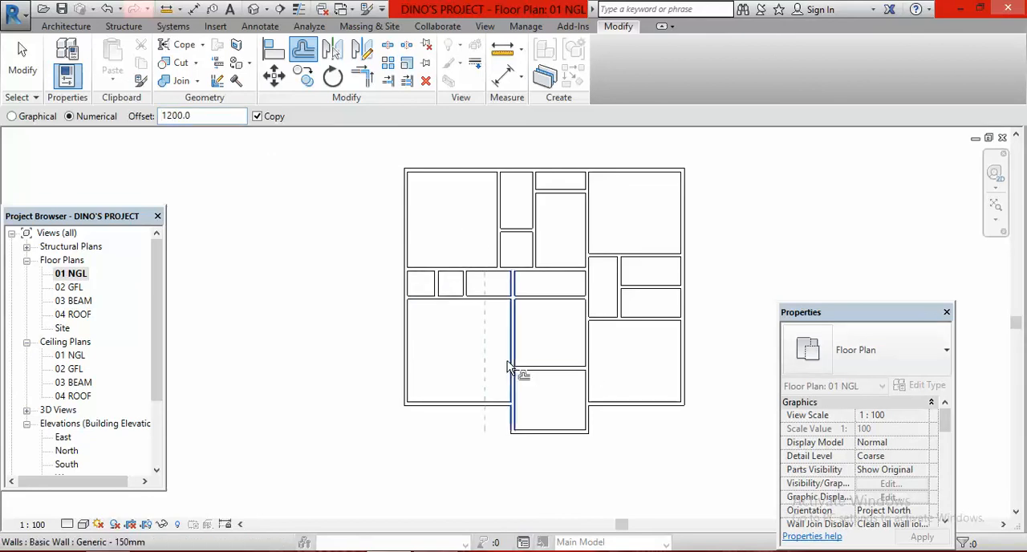
pyautogui.press('Escape')
pyautogui.press('Escape')
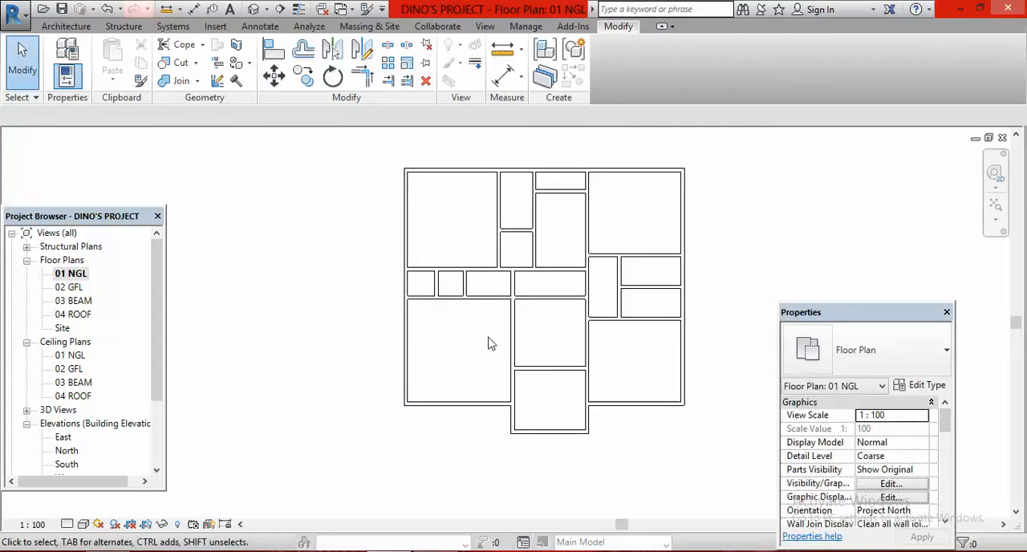
# Compare the WC area with the plan image and try stretching the eastern short partition's north end into the bedroom
pyautogui.click(506, 550)
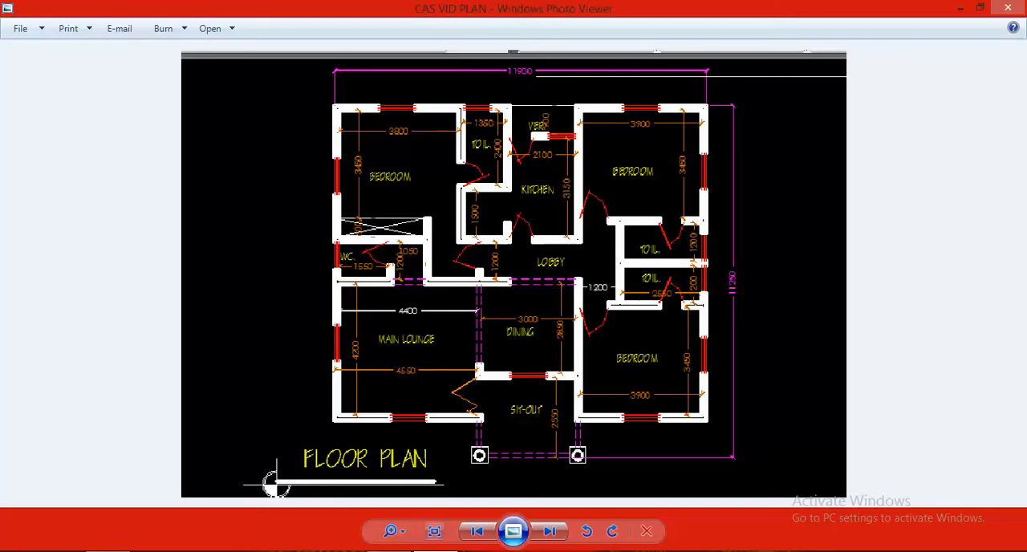
pyautogui.click(392, 491)
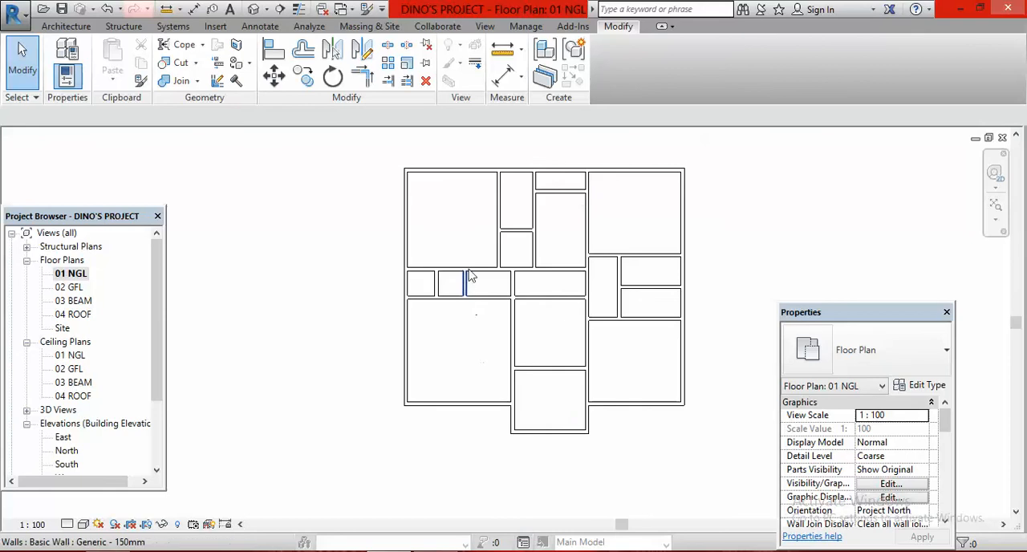
pyautogui.scroll(2, 469, 283)
pyautogui.click(459, 299)
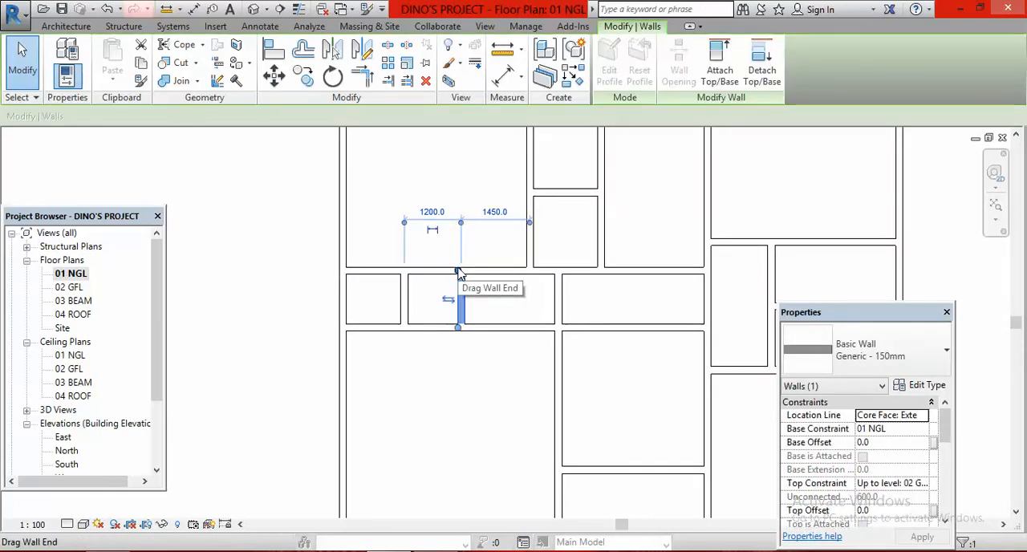
pyautogui.moveTo(458, 271); pyautogui.dragTo(459, 237)
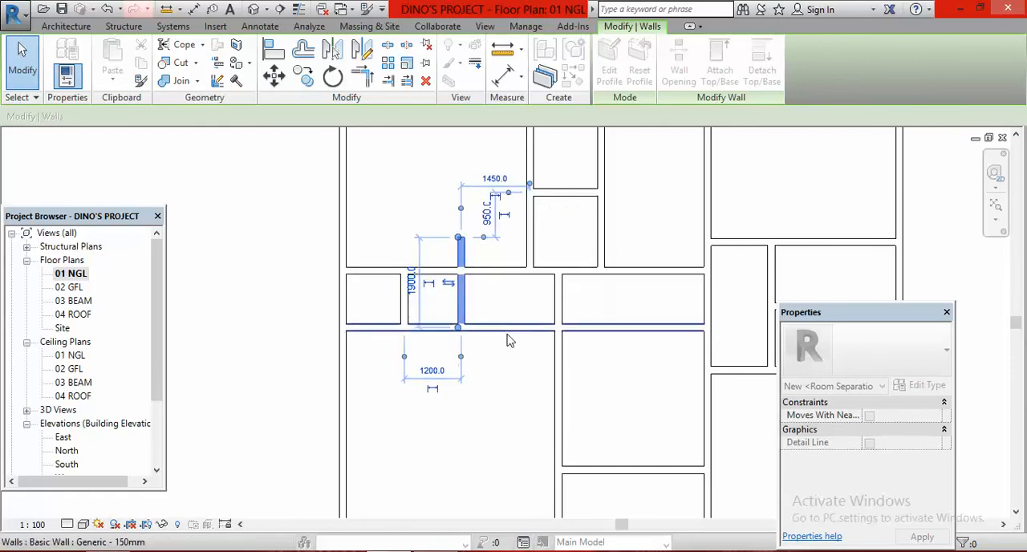
pyautogui.click(107, 10)
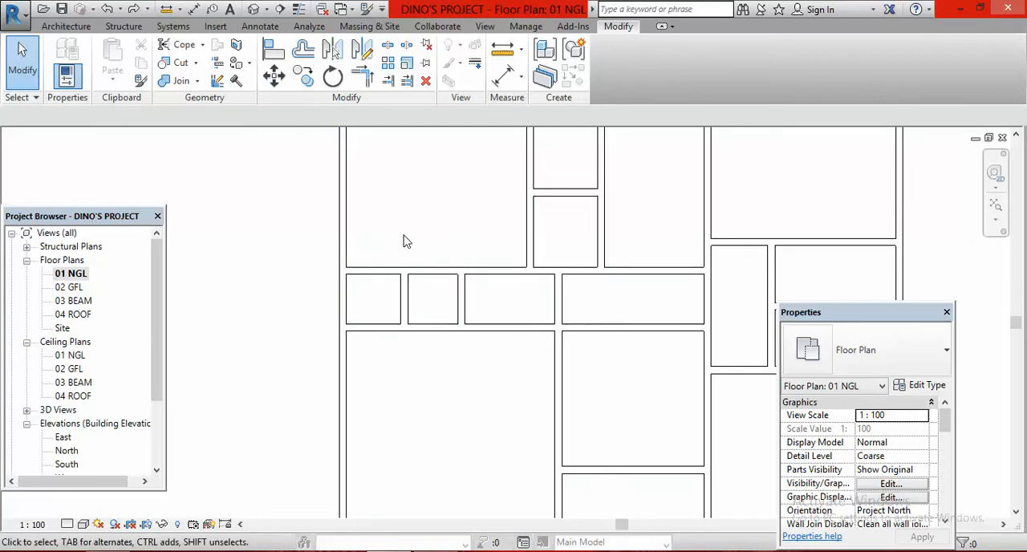
# Draw a 2500 mm Thin Lines detail line from the west exterior wall, offset 600 mm north of the northwest bedroom's south wall
pyautogui.click(264, 29)
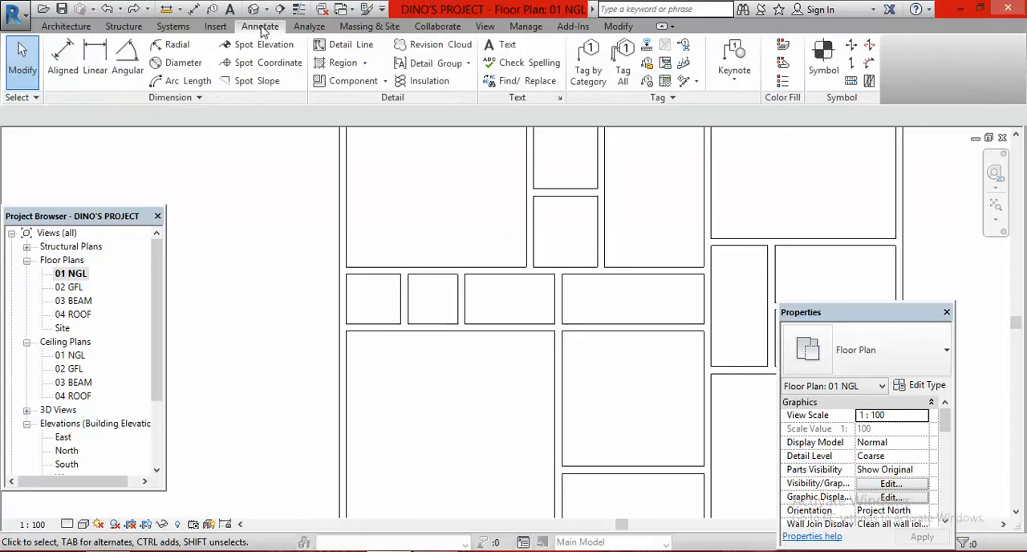
pyautogui.click(347, 44)
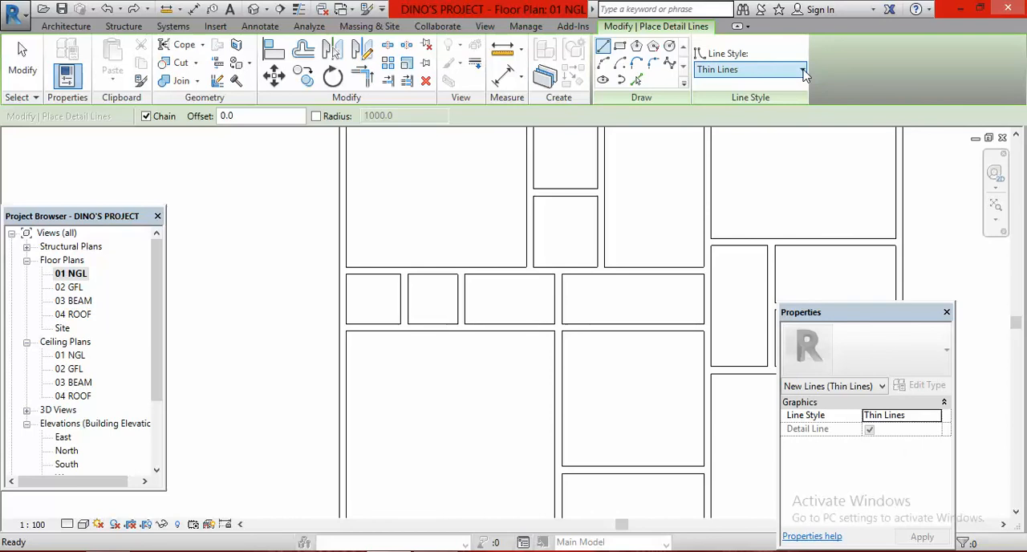
pyautogui.click(803, 70)
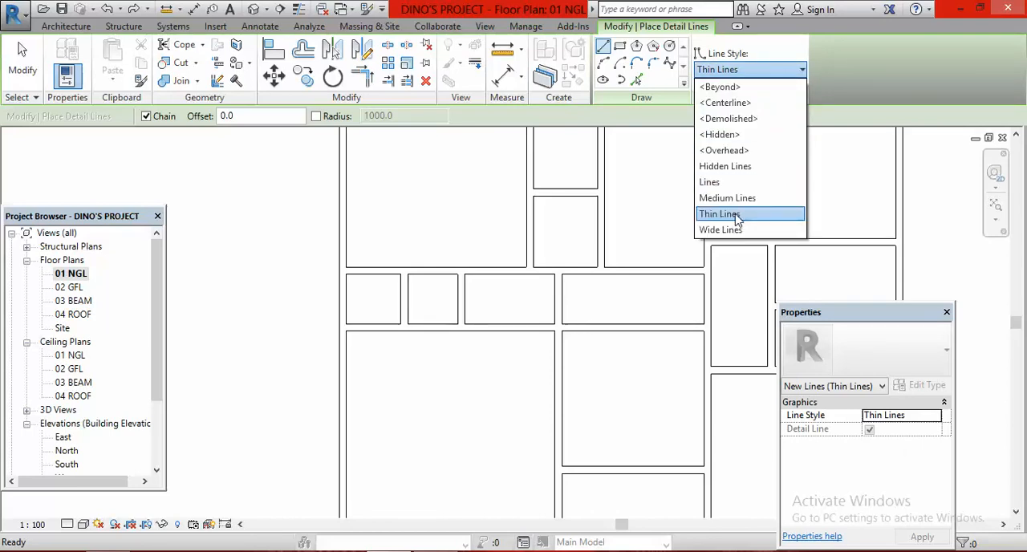
pyautogui.click(736, 214)
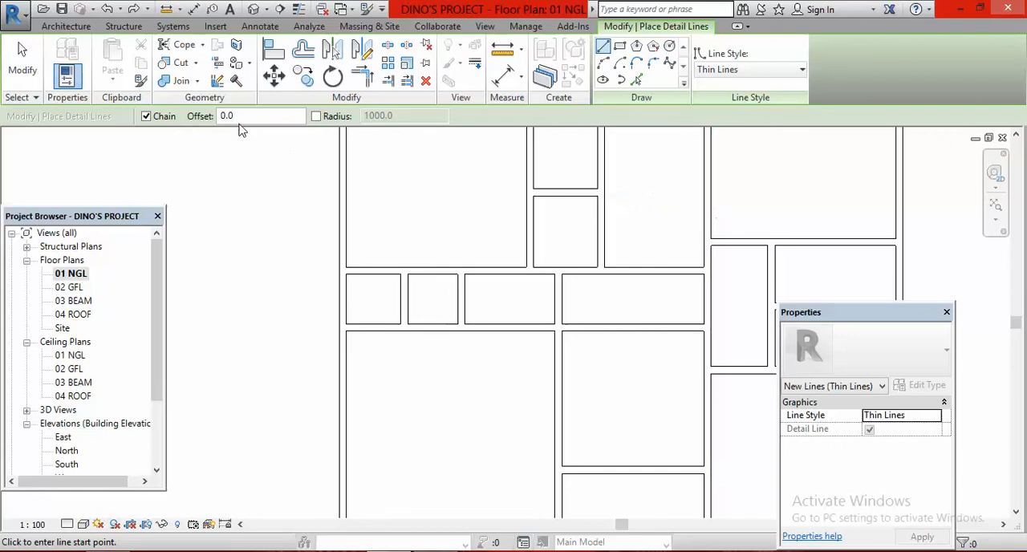
pyautogui.click(246, 115)
pyautogui.press('BackSpace')
pyautogui.press('BackSpace')
pyautogui.press('BackSpace')
pyautogui.write('600')
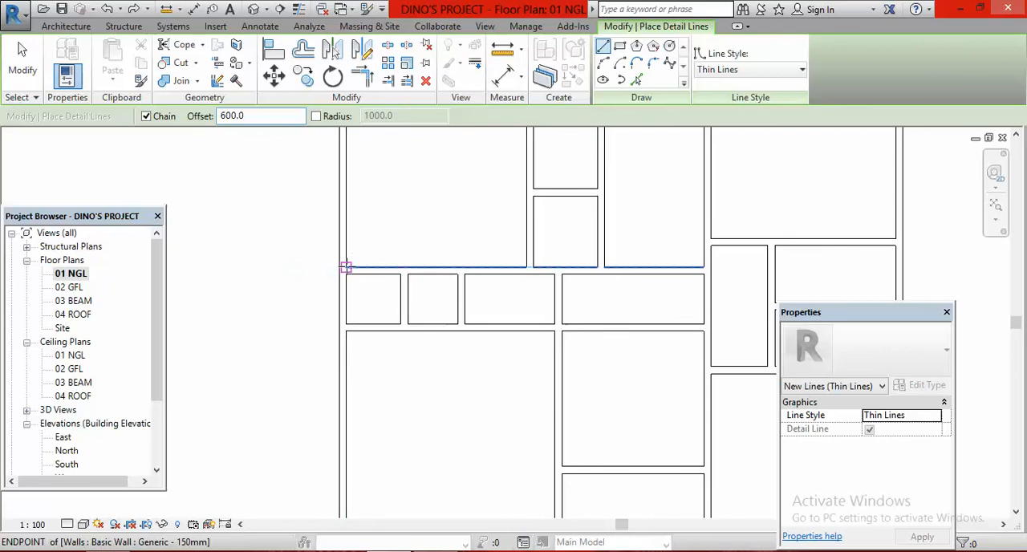
pyautogui.click(345, 266)
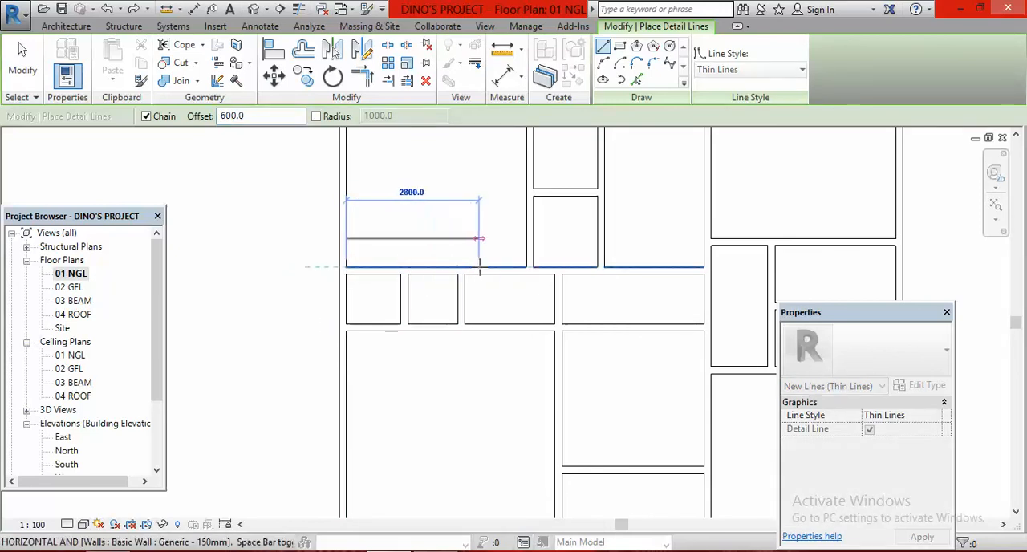
pyautogui.click(465, 266)
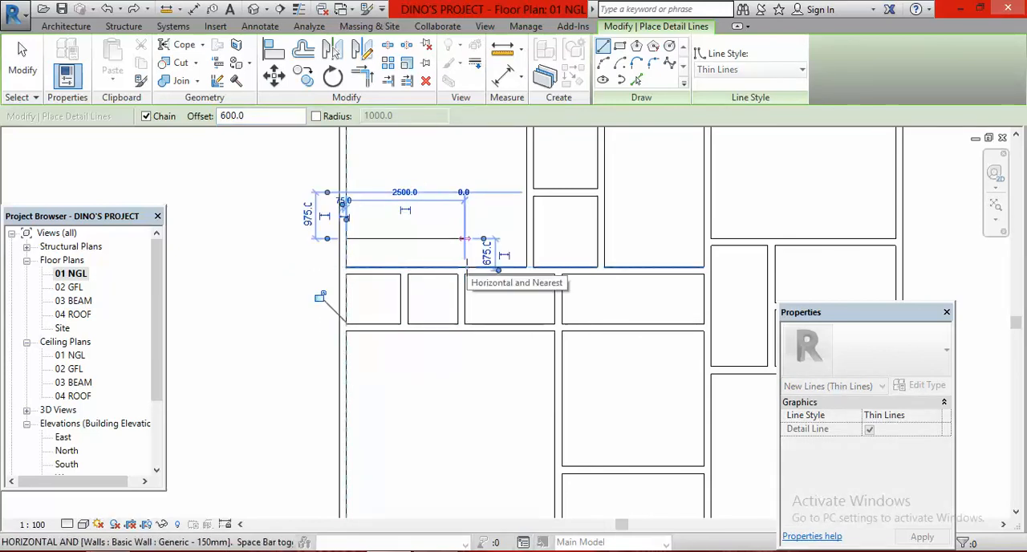
pyautogui.press('Escape')
pyautogui.press('Escape')
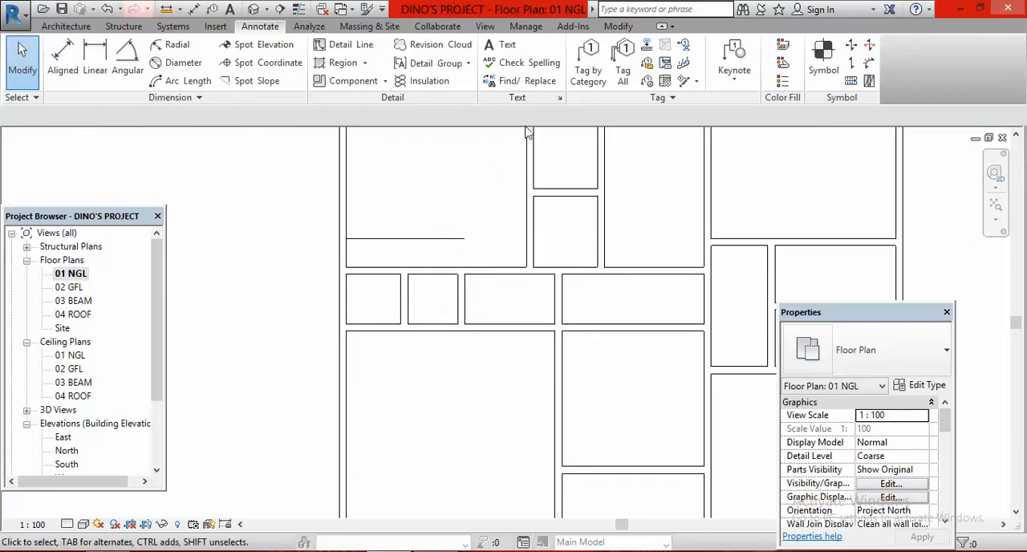
# Extend the eastern short partition north to the detail line with Trim/Extend Single Element, closing the wardrobe's east side
pyautogui.click(618, 27)
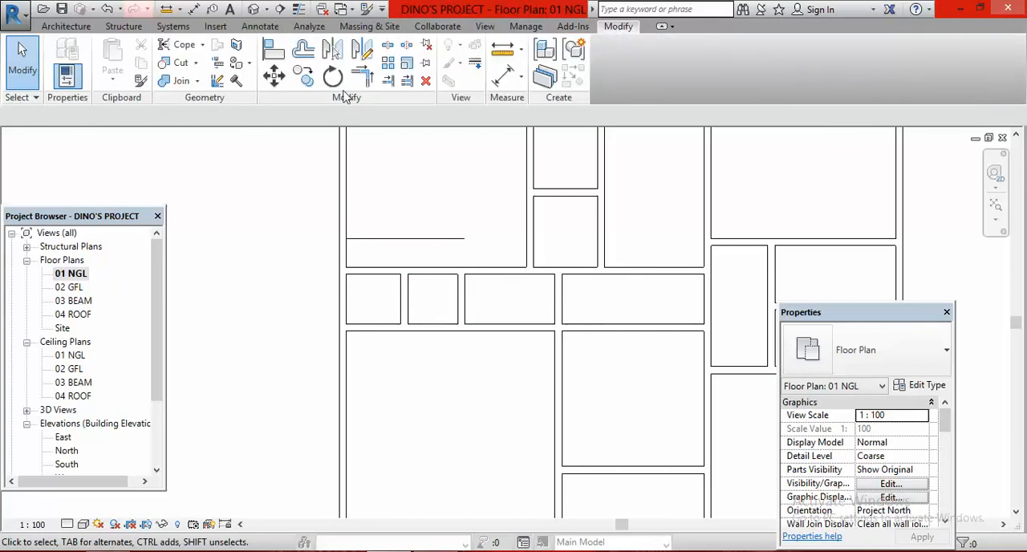
pyautogui.click(388, 80)
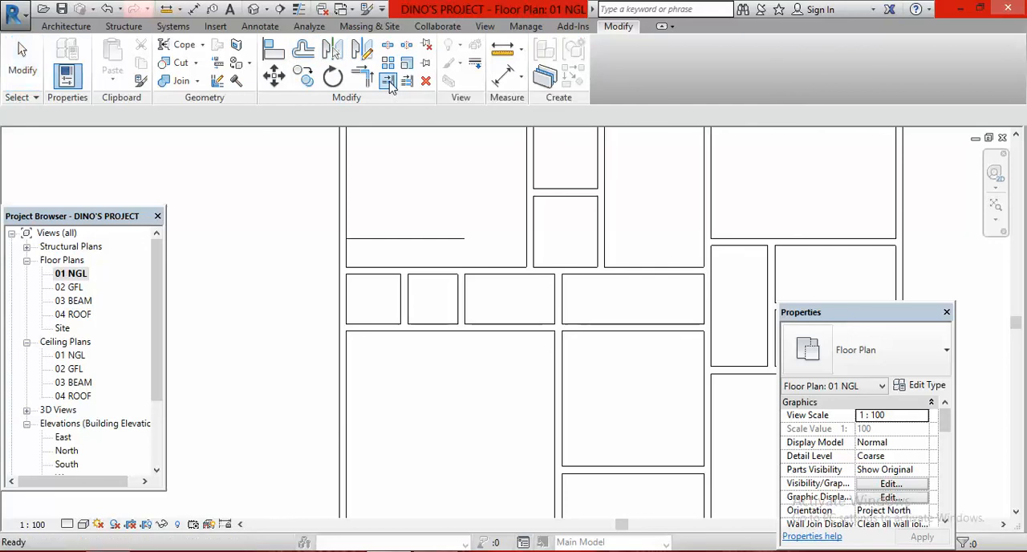
pyautogui.click(457, 238)
pyautogui.click(462, 309)
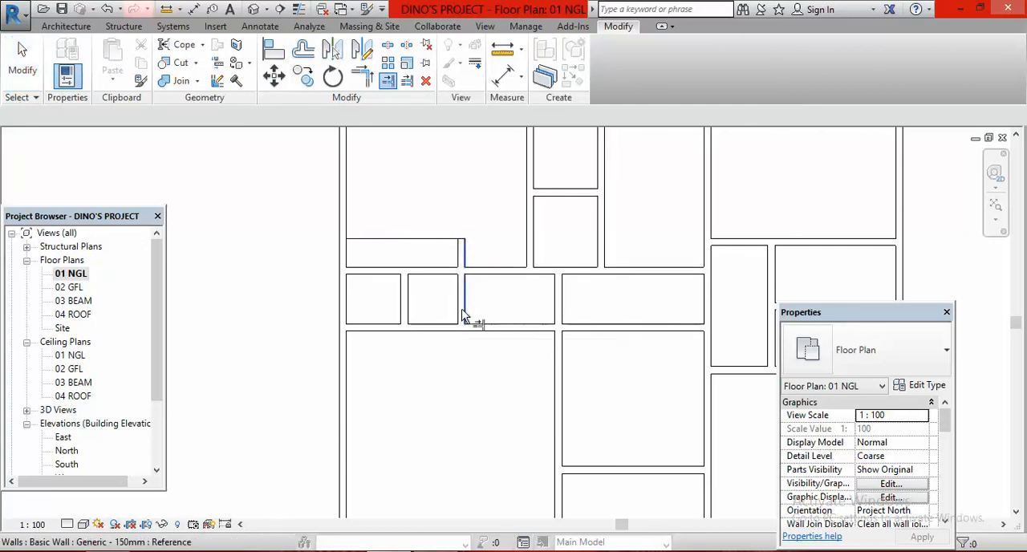
pyautogui.scroll(-1, 447, 428)
pyautogui.scroll(-1, 447, 428)
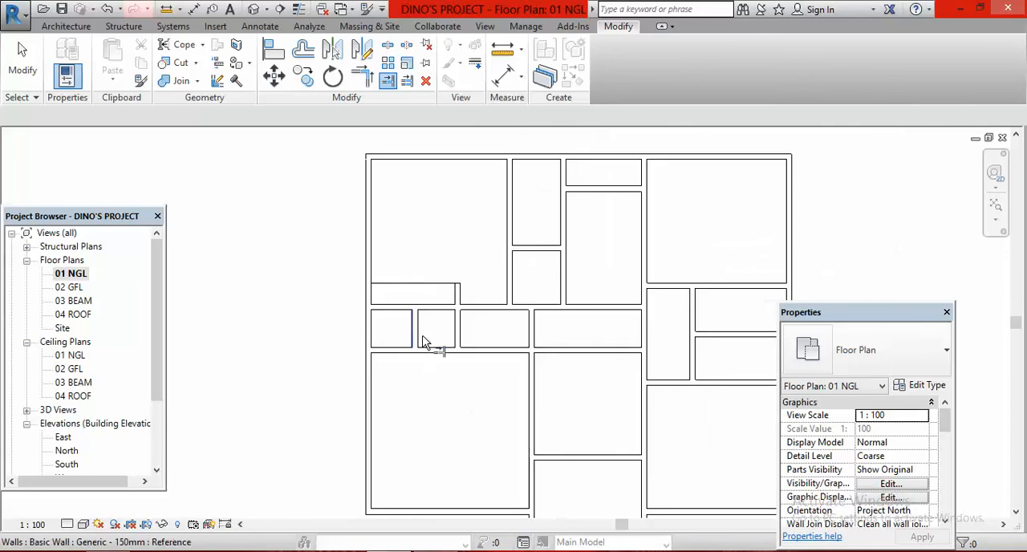
pyautogui.rightClick(249, 220)
pyautogui.click(290, 225)
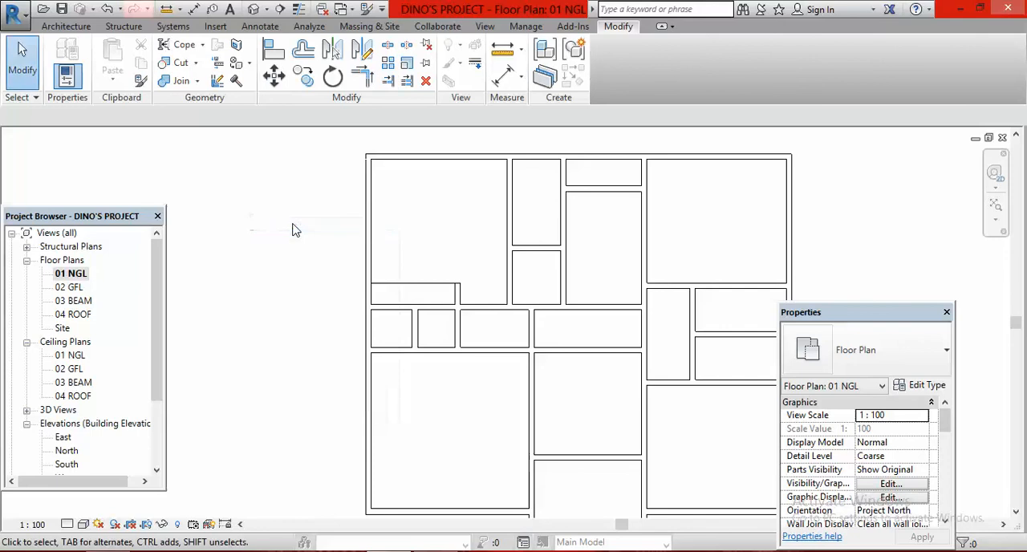
# Compare the modelled room layout with the reference floor plan image in Windows Photo Viewer, checking the WC, wardrobe, lobby and dining walls
pyautogui.scroll(-2, 422, 319)
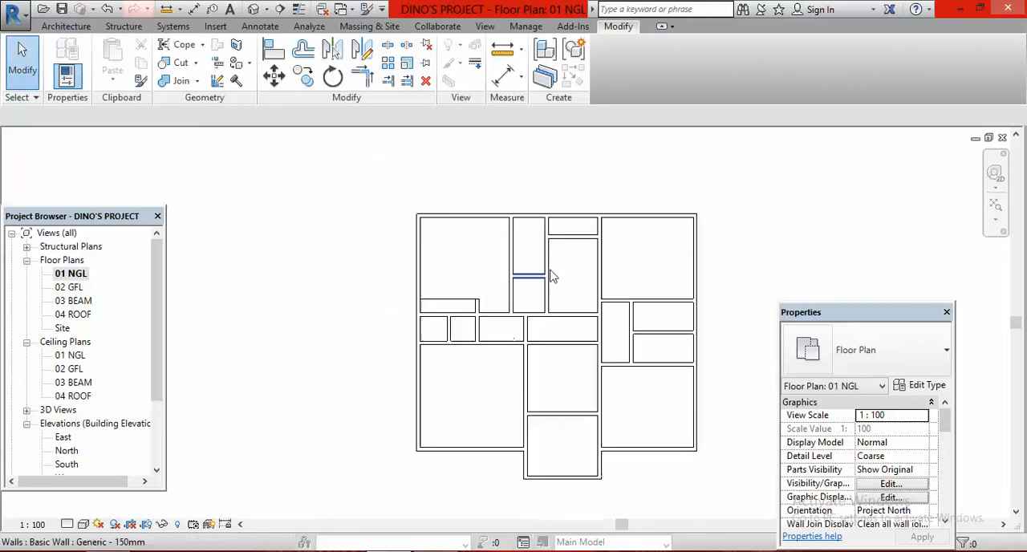
pyautogui.scroll(2, 566, 415)
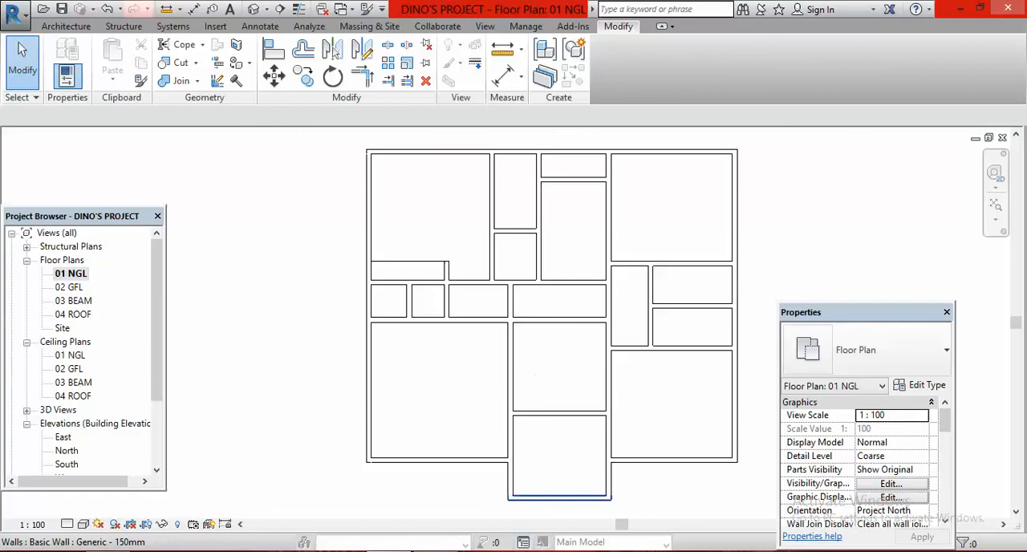
pyautogui.hotkey('alt', 'Tab')
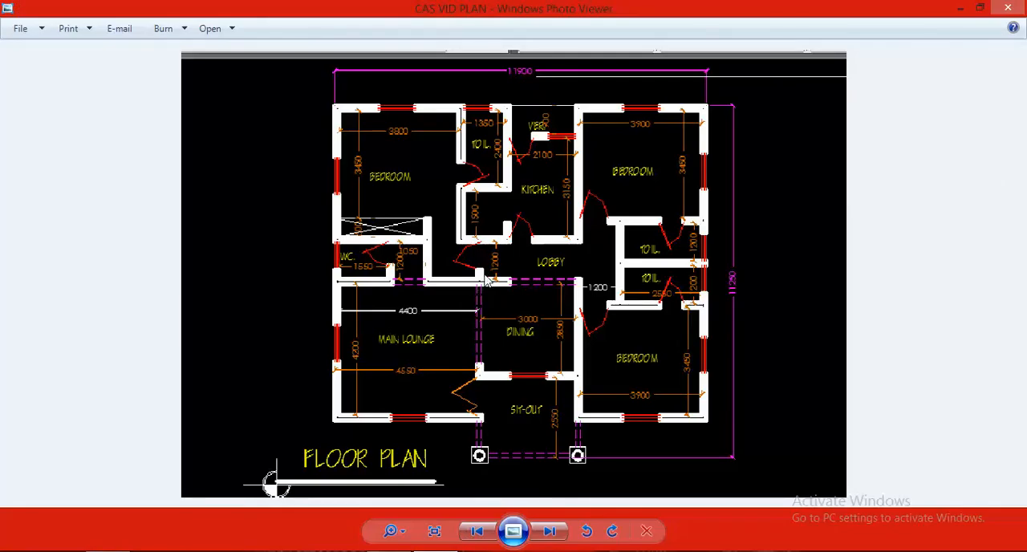
pyautogui.scroll(-1, 486, 272)
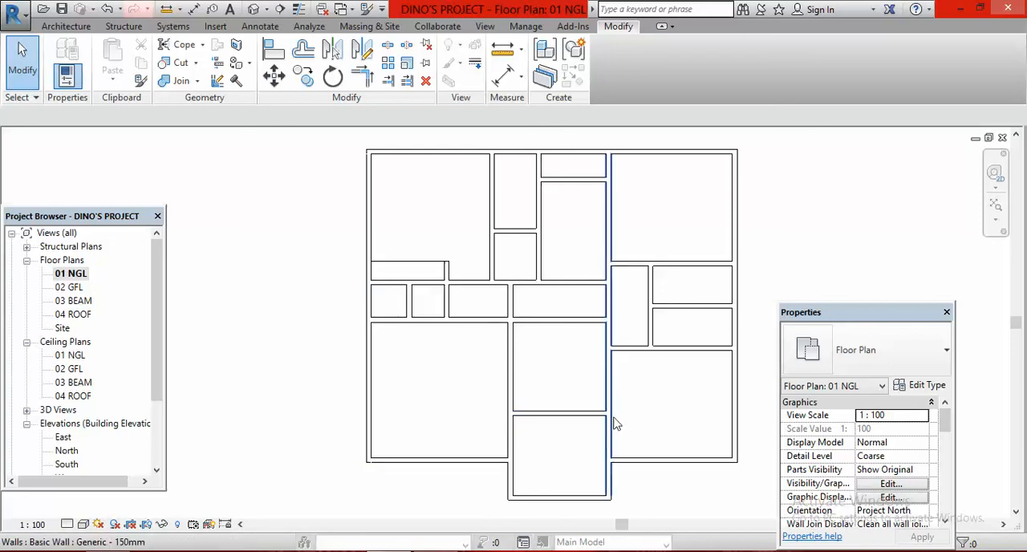
pyautogui.scroll(-1, 517, 372)
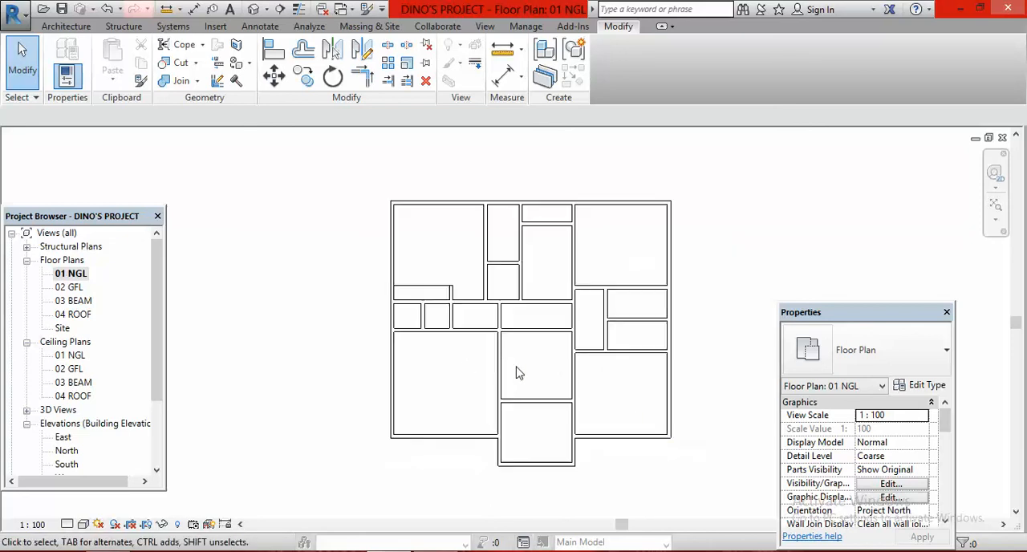
pyautogui.scroll(2, 472, 247)
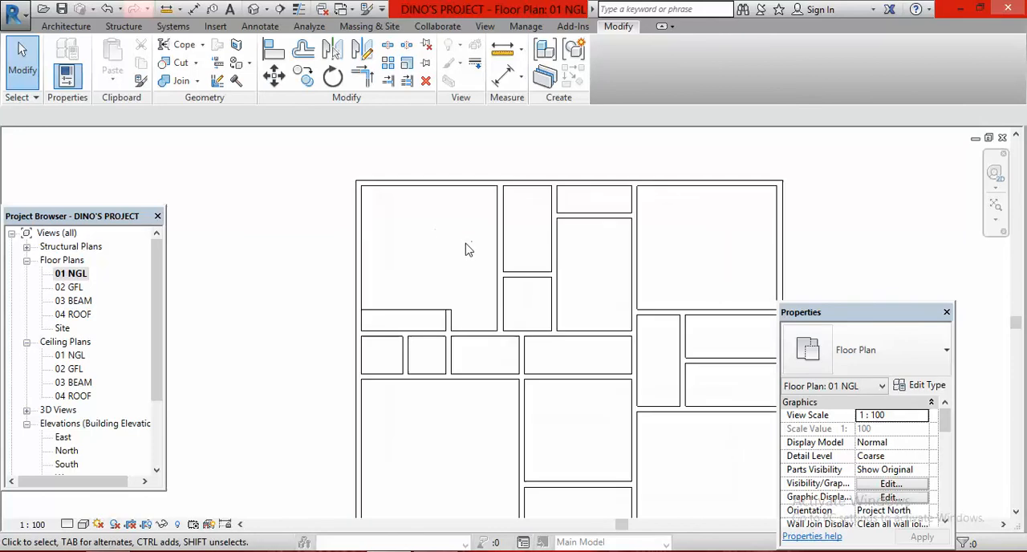
pyautogui.scroll(-1, 469, 248)
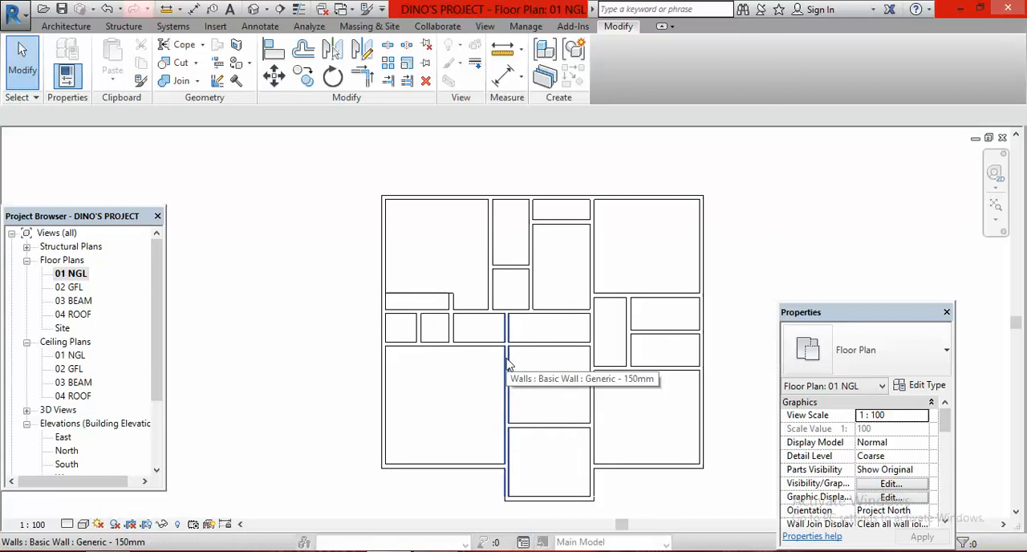
pyautogui.scroll(2, 490, 362)
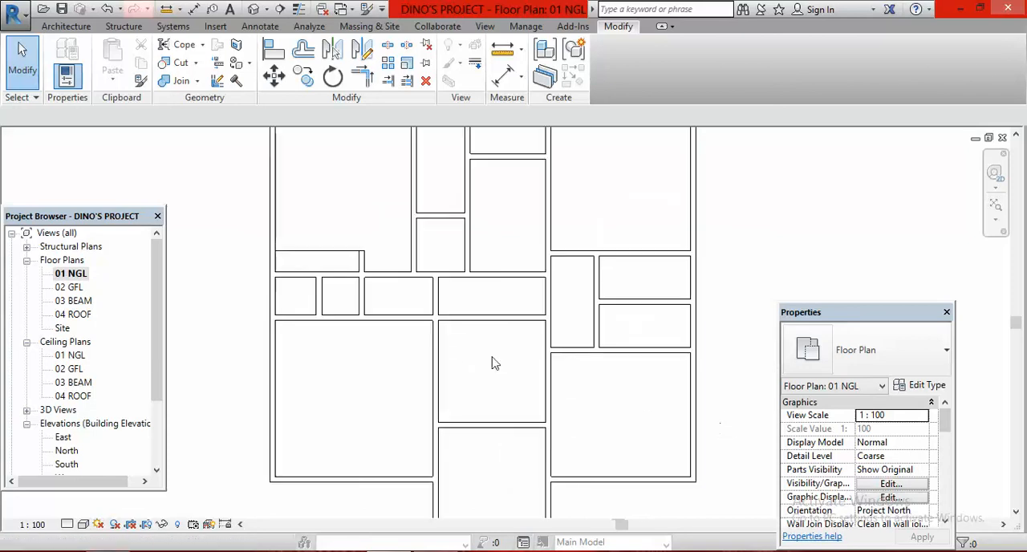
pyautogui.scroll(-3, 522, 369)
pyautogui.scroll(1, 530, 372)
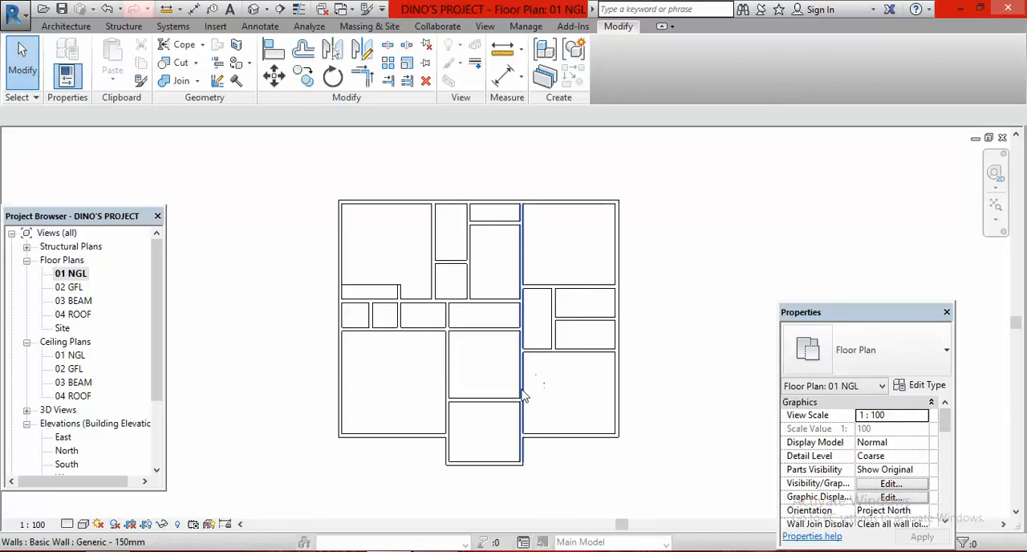
pyautogui.scroll(2, 378, 313)
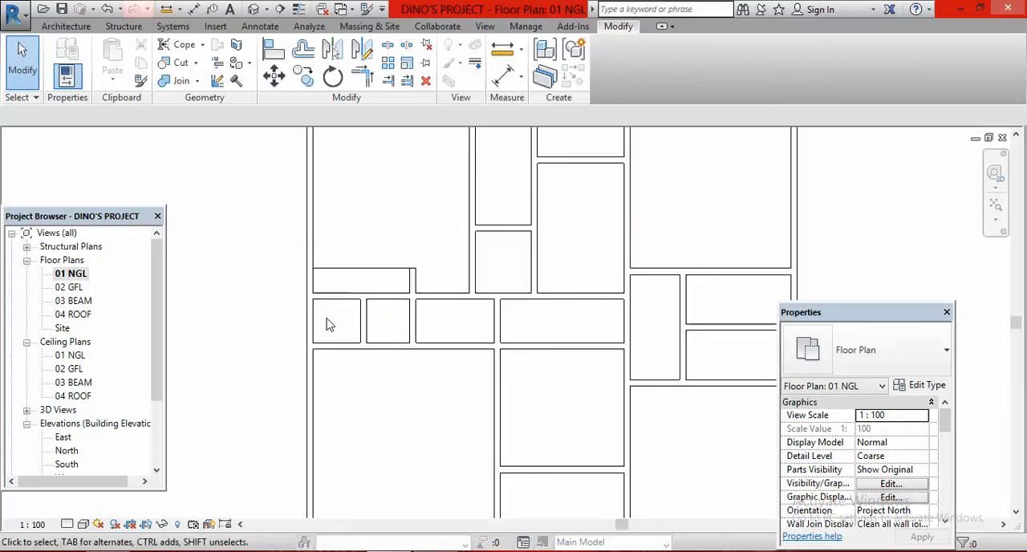
# Place an aligned dimension across the WC, from the west exterior wall's inner face to the western short partition's near face
pyautogui.scroll(2, 327, 326)
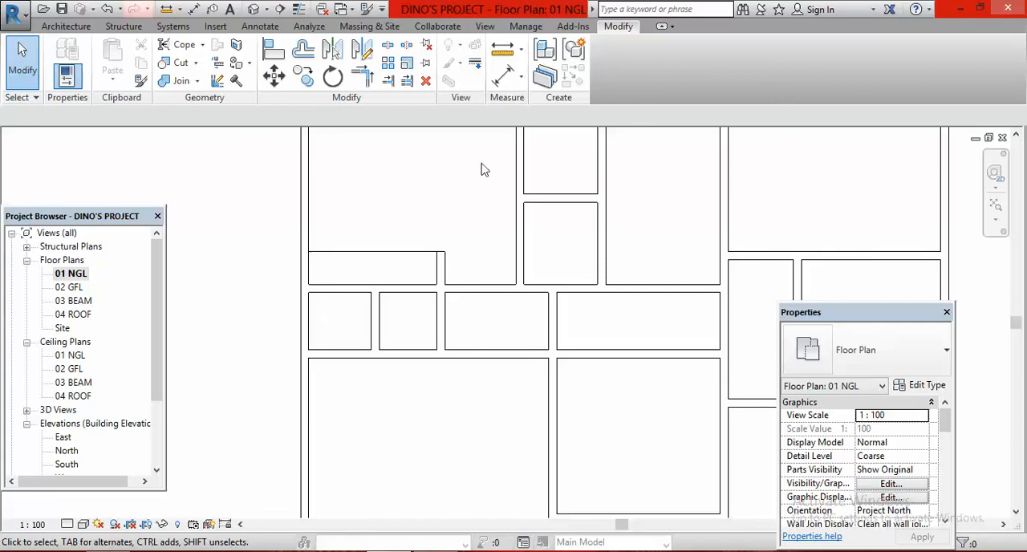
pyautogui.click(503, 75)
pyautogui.scroll(1, 329, 326)
pyautogui.click(305, 331)
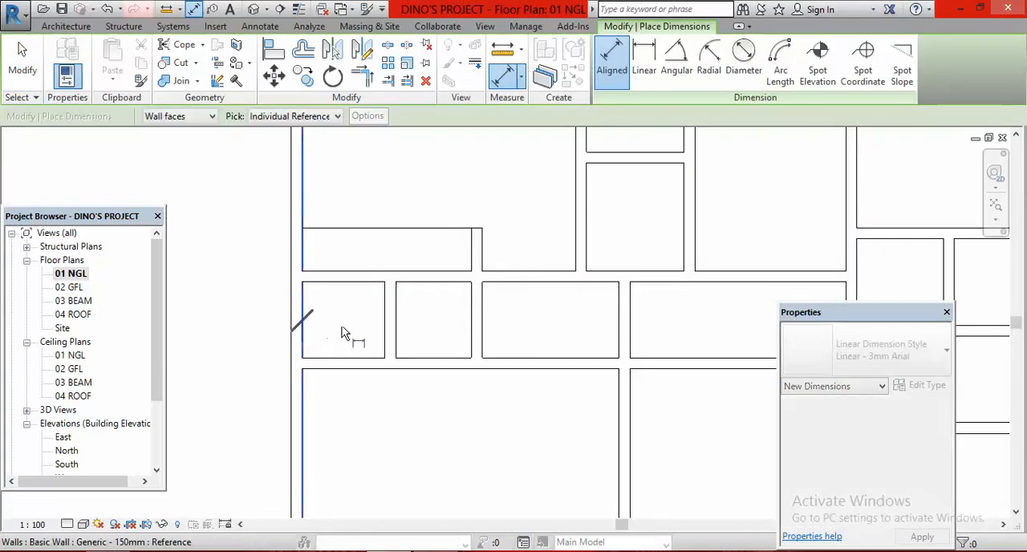
pyautogui.click(388, 331)
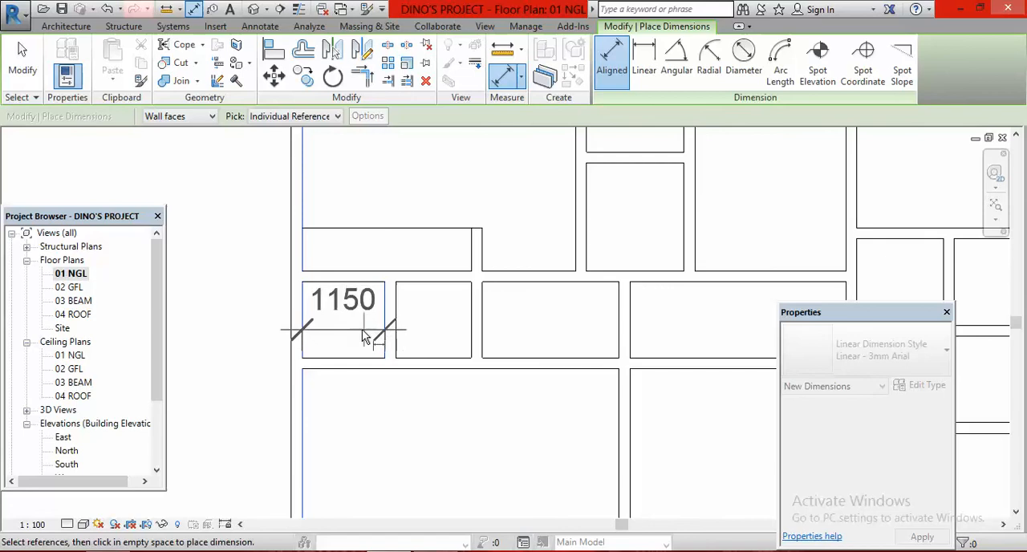
pyautogui.click(374, 334)
pyautogui.rightClick(405, 191)
pyautogui.click(487, 207)
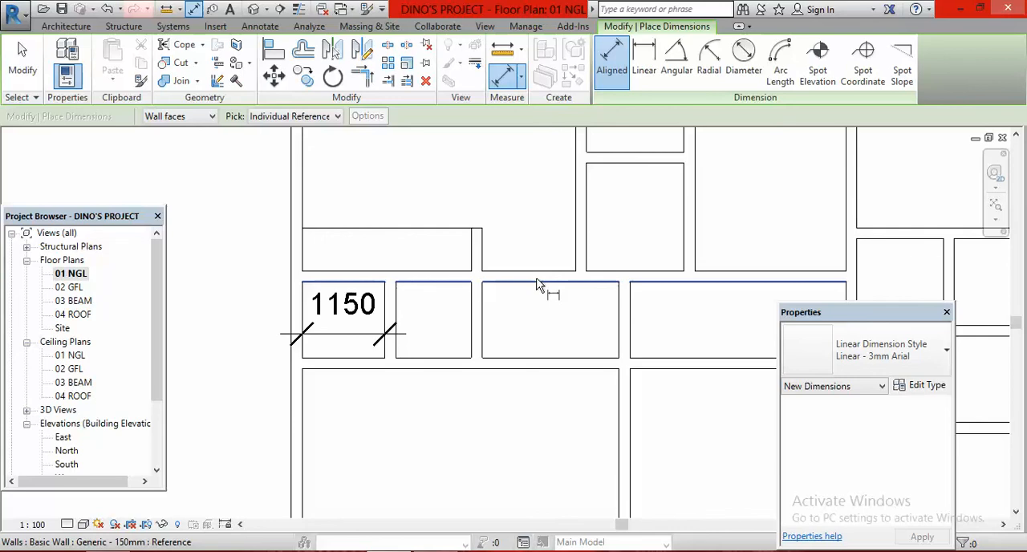
pyautogui.scroll(-2, 529, 349)
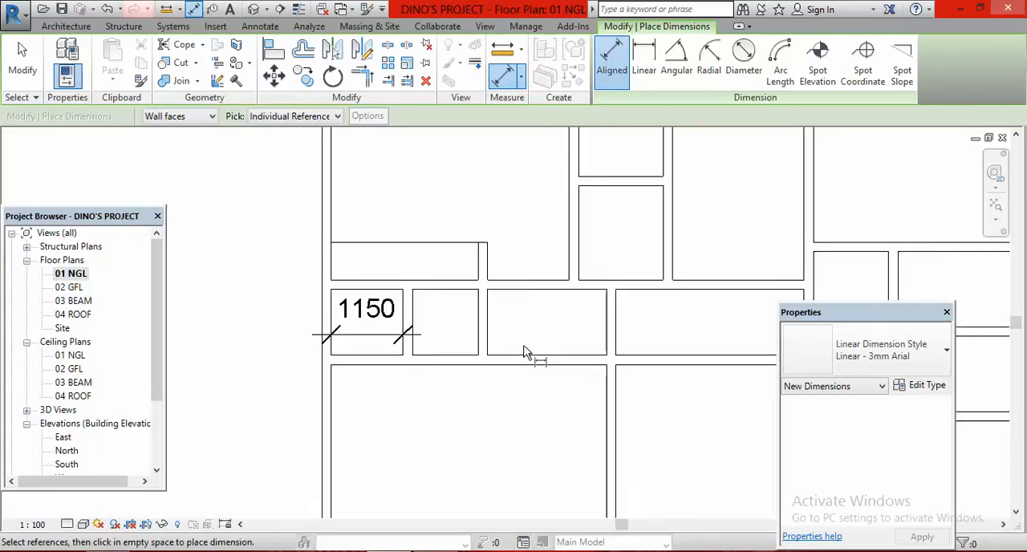
pyautogui.press('Escape')
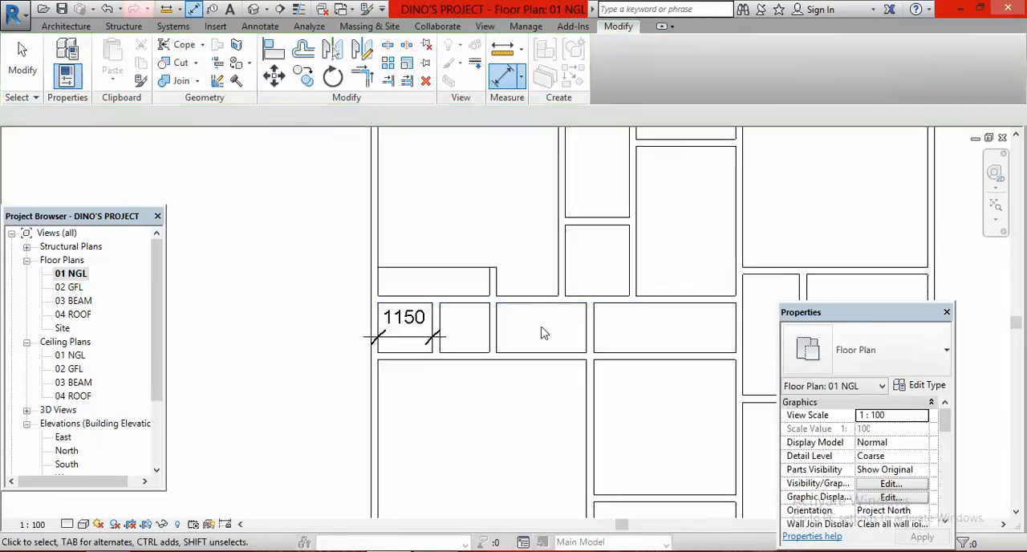
# Move the western short partition by setting the WC's clear width from the exterior wall to 1550 mm
pyautogui.scroll(2, 437, 336)
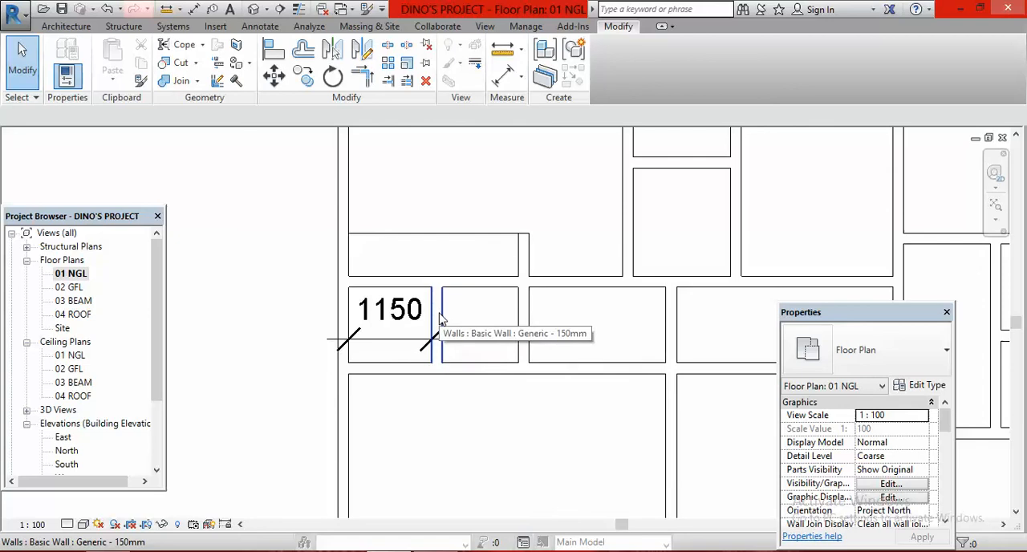
pyautogui.click(440, 320)
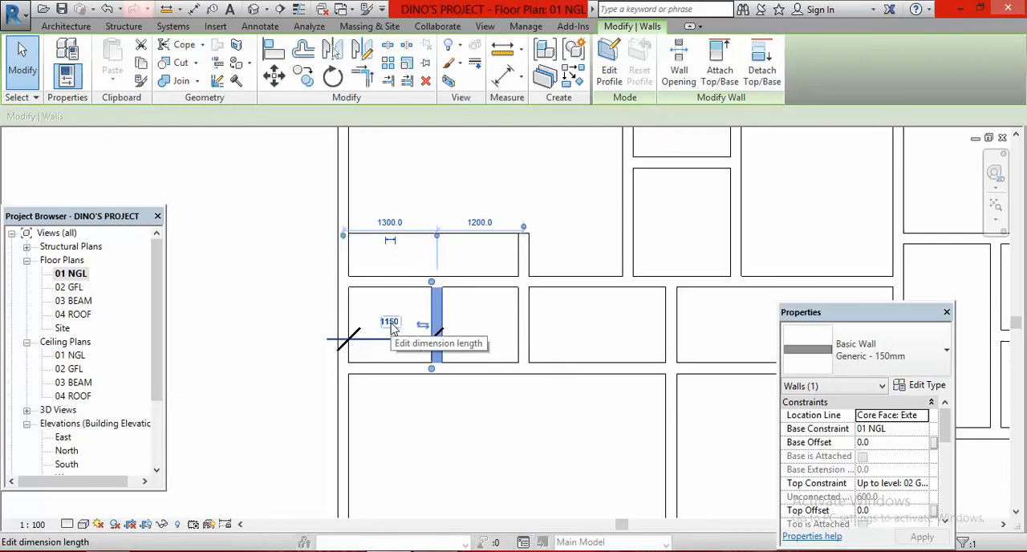
pyautogui.click(389, 322)
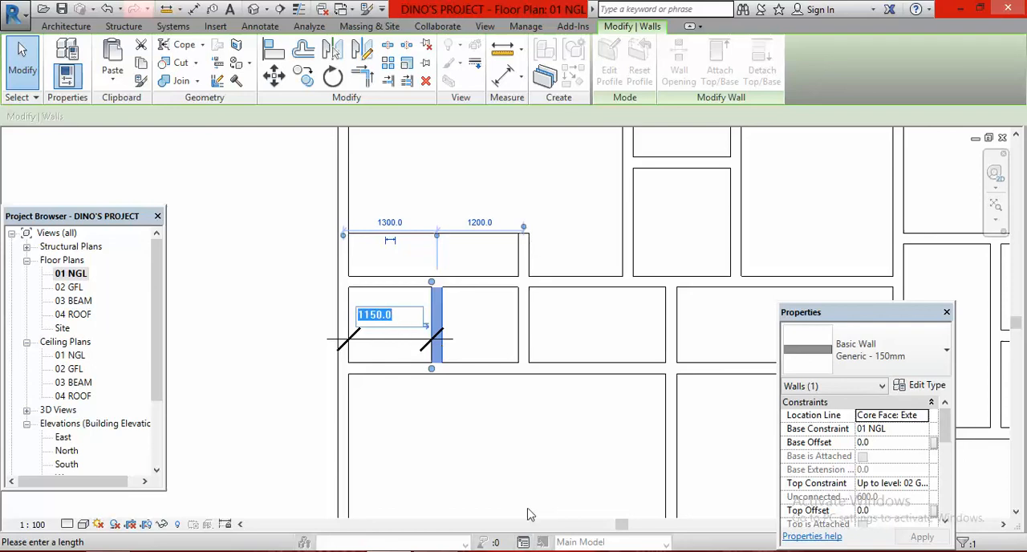
pyautogui.write('155')
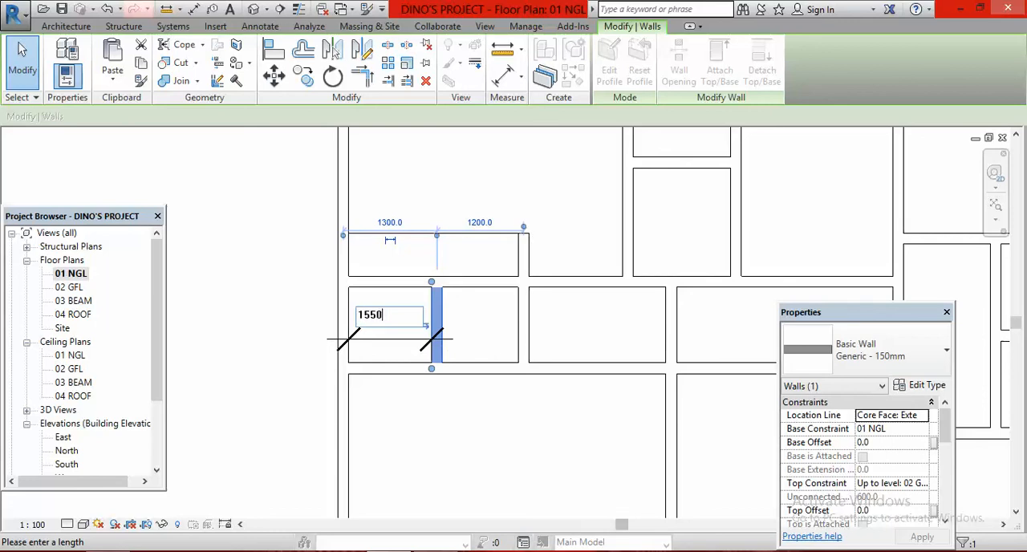
pyautogui.press('Return')
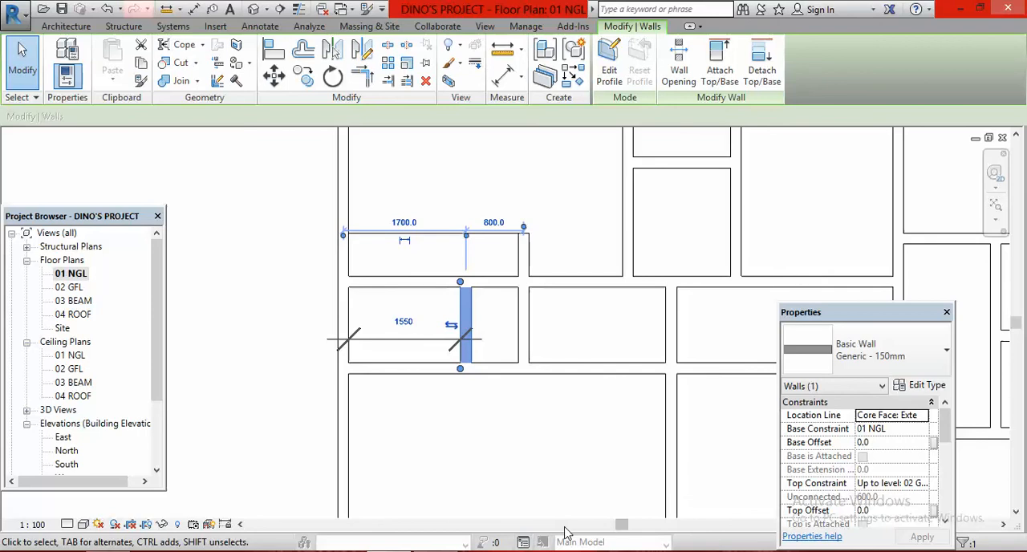
pyautogui.click(543, 436)
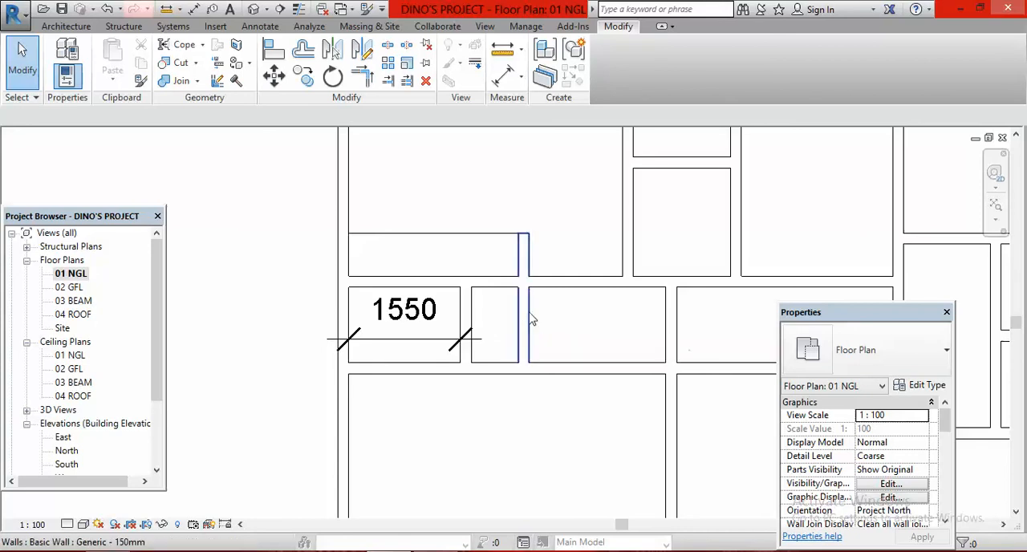
# Place an aligned dimension between the facing sides of the two short partitions east of the WC
pyautogui.press('d')
pyautogui.press('i')
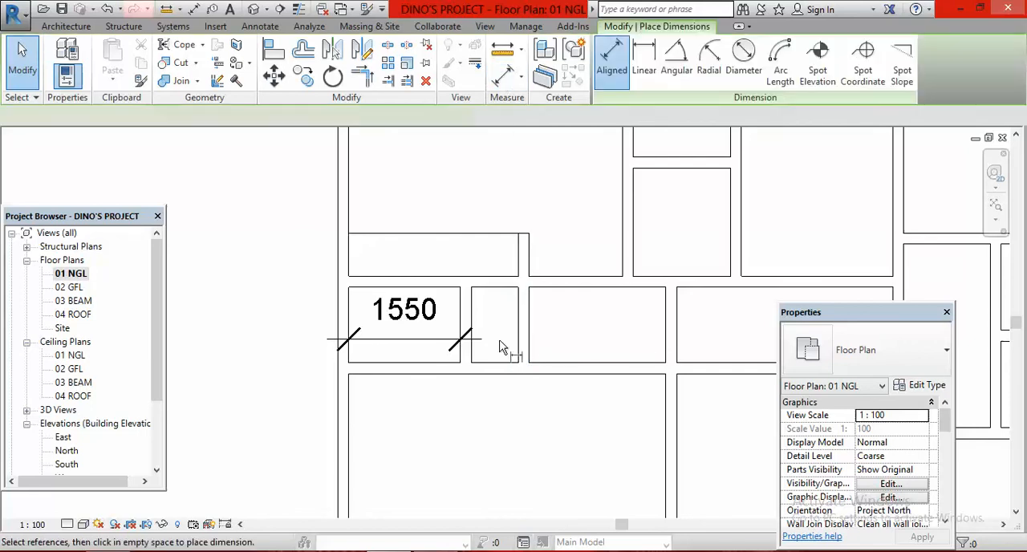
pyautogui.click(522, 335)
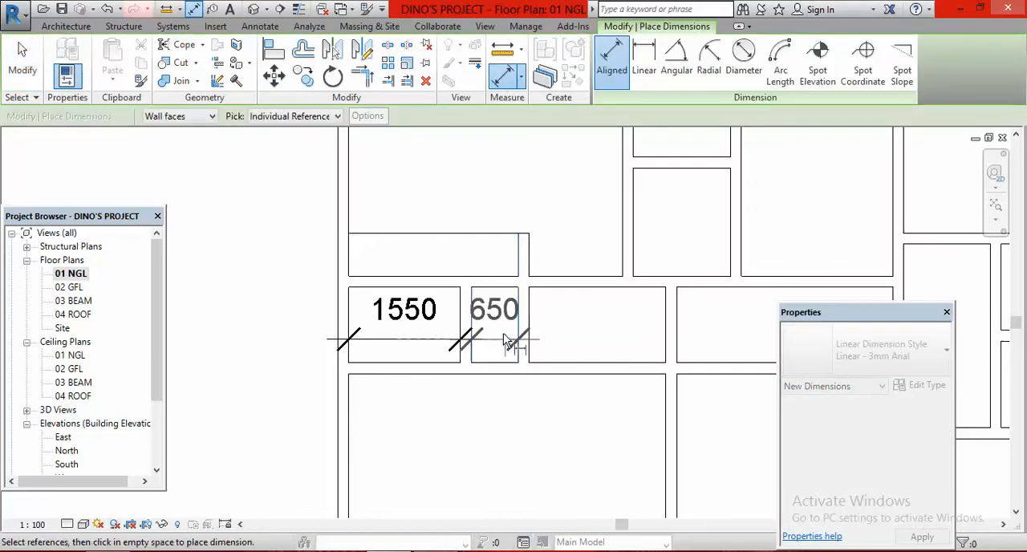
pyautogui.click(530, 339)
pyautogui.press('Escape')
pyautogui.press('Escape')
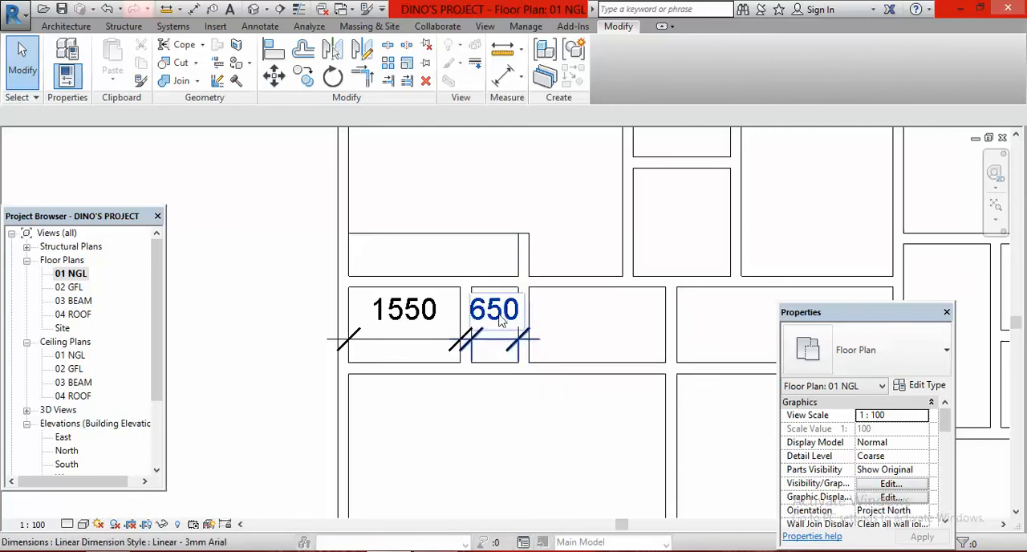
# Move the eastern short partition by setting its clear distance from the western short partition to 1050 mm
pyautogui.click(527, 357)
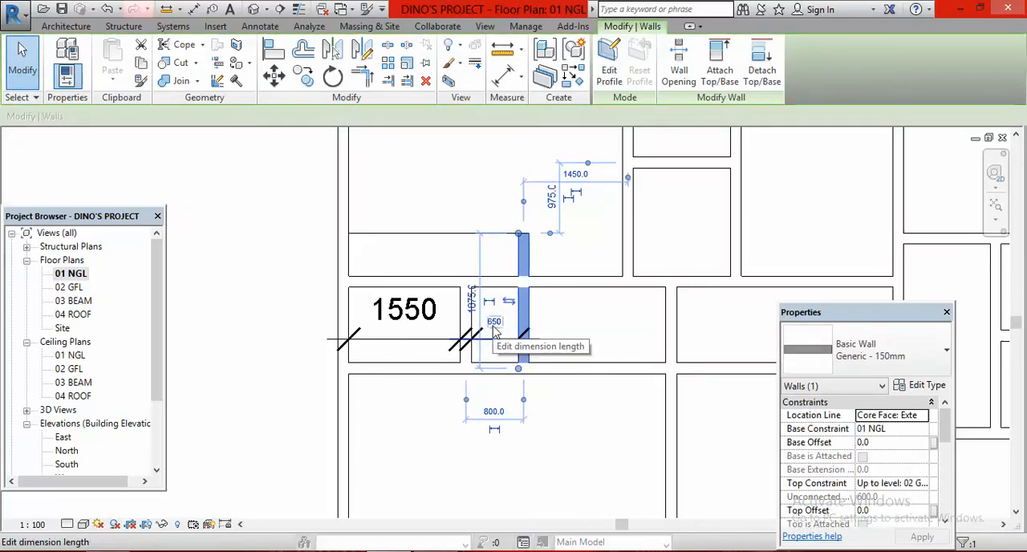
pyautogui.click(494, 323)
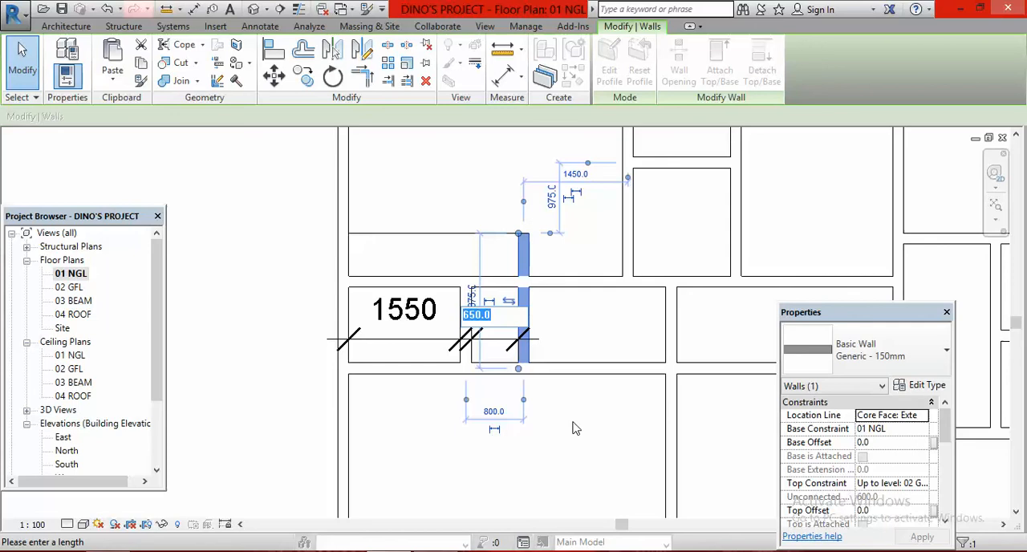
pyautogui.write('1050')
pyautogui.press('Return')
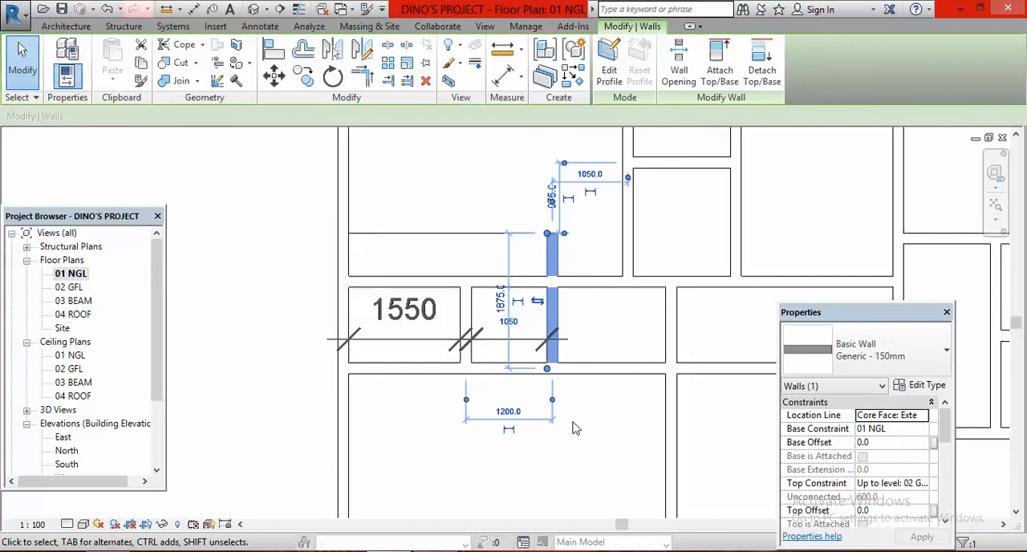
pyautogui.click(620, 339)
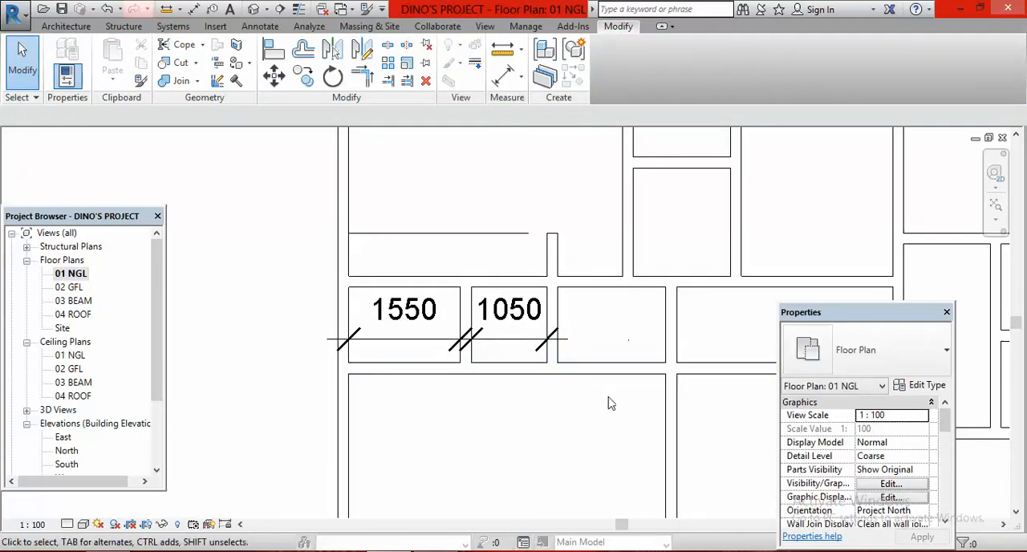
# Delete the 1050 mm and 1550 mm dimensions from the WC area
pyautogui.scroll(-1, 634, 395)
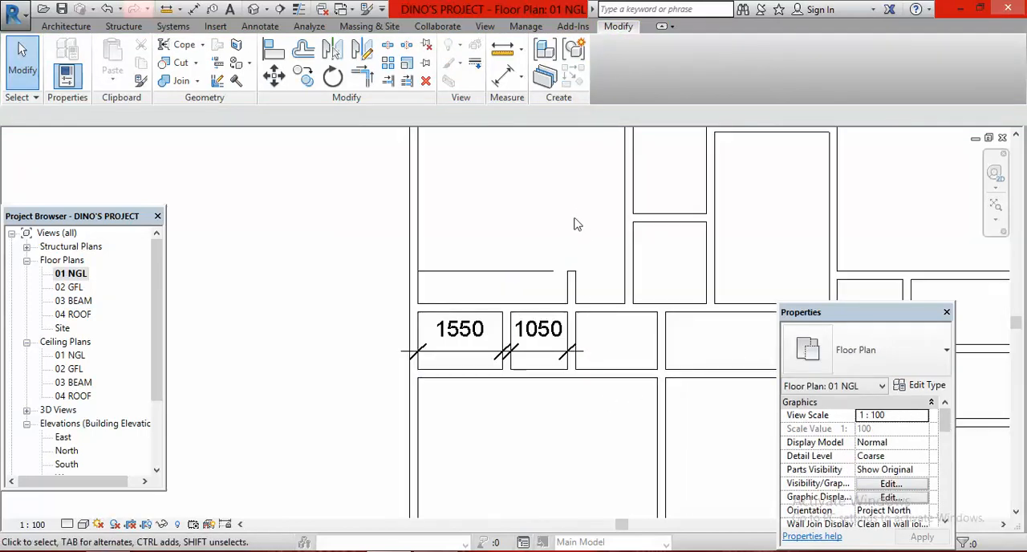
pyautogui.click(543, 342)
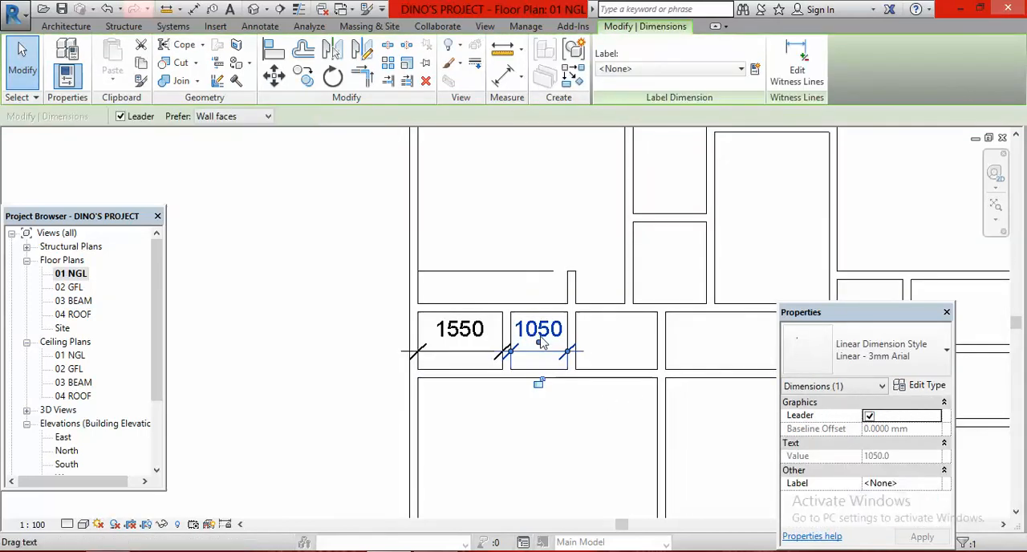
pyautogui.press('Delete')
pyautogui.click(461, 330)
pyautogui.press('Delete')
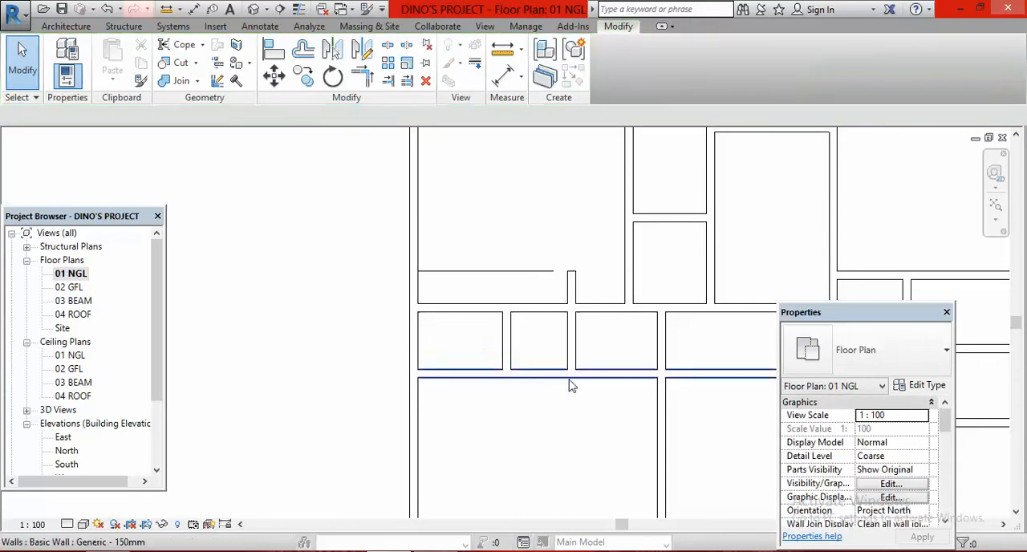
# Stretch the east end of the wardrobe's detail line to meet the west face of the relocated short partition
pyautogui.scroll(2, 550, 279)
pyautogui.click(554, 273)
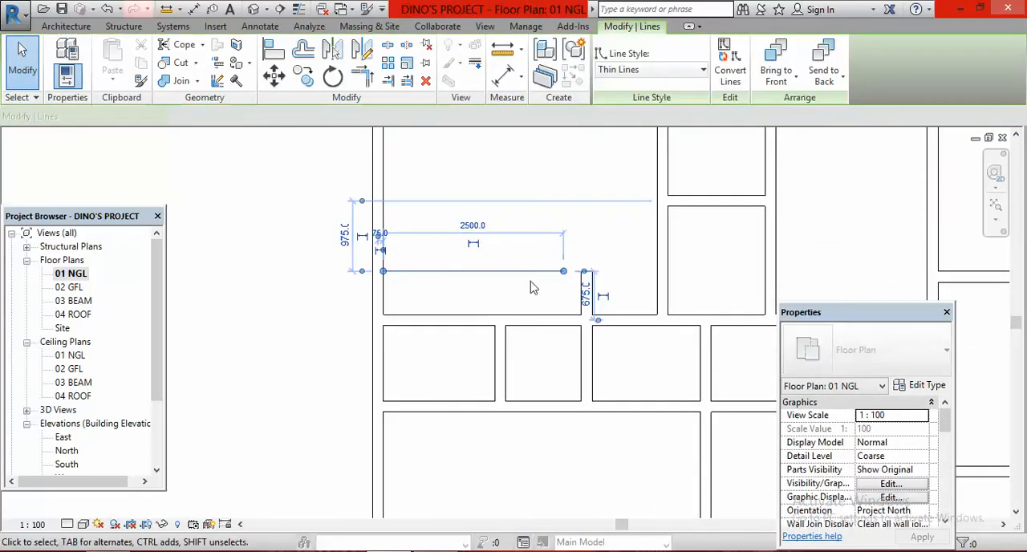
pyautogui.scroll(2, 607, 270)
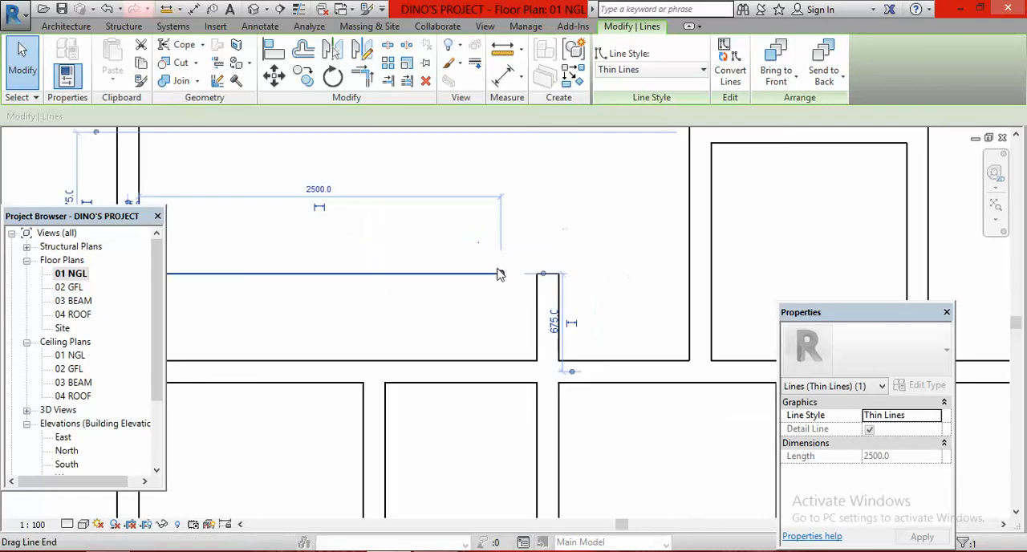
pyautogui.moveTo(498, 274); pyautogui.dragTo(537, 275)
pyautogui.click(615, 266)
pyautogui.scroll(-5, 518, 222)
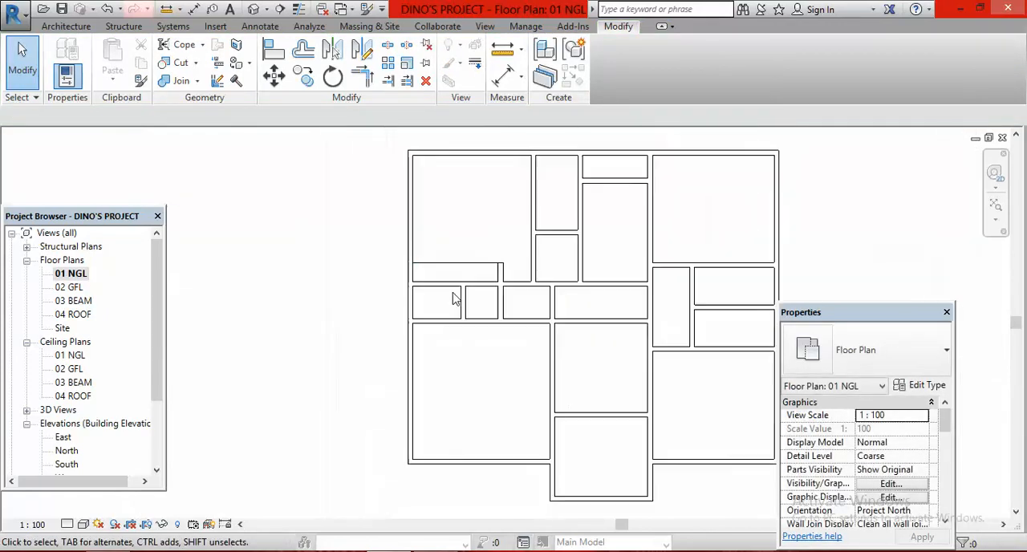
# Delete the detail line marking the front of the wardrobe in the northwest bedroom
pyautogui.scroll(-2, 443, 313)
pyautogui.scroll(-1, 578, 360)
pyautogui.scroll(2, 630, 321)
pyautogui.scroll(-1, 648, 339)
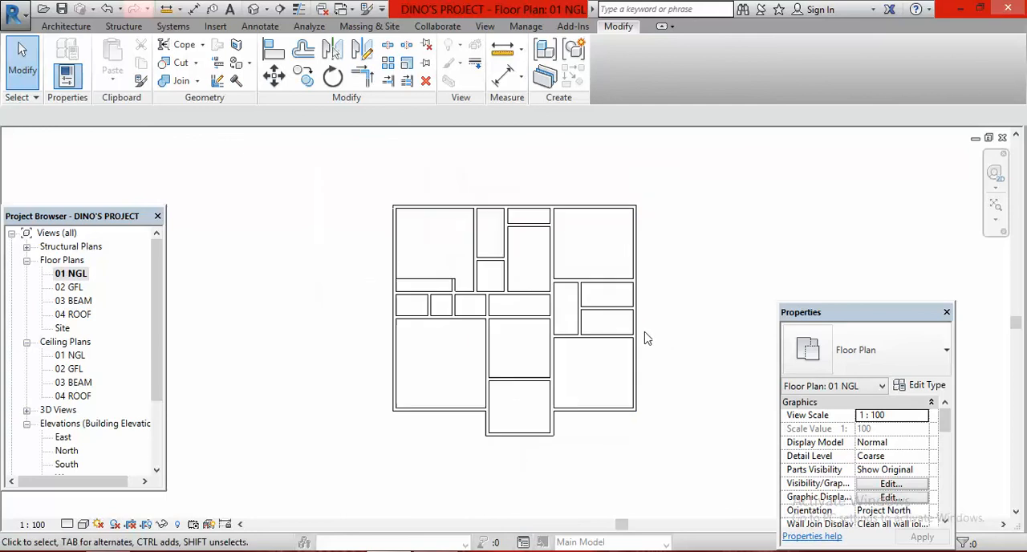
pyautogui.click(425, 287)
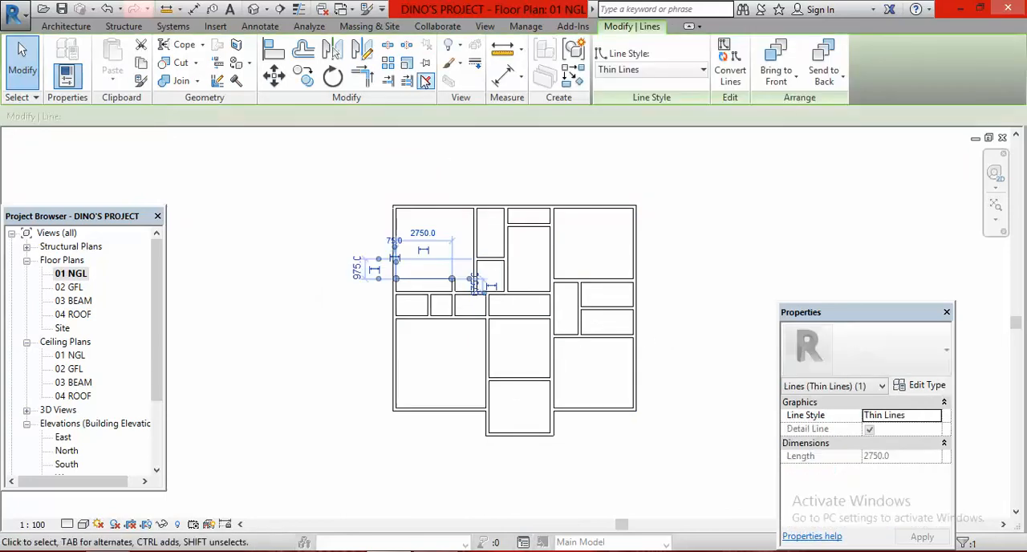
pyautogui.click(426, 81)
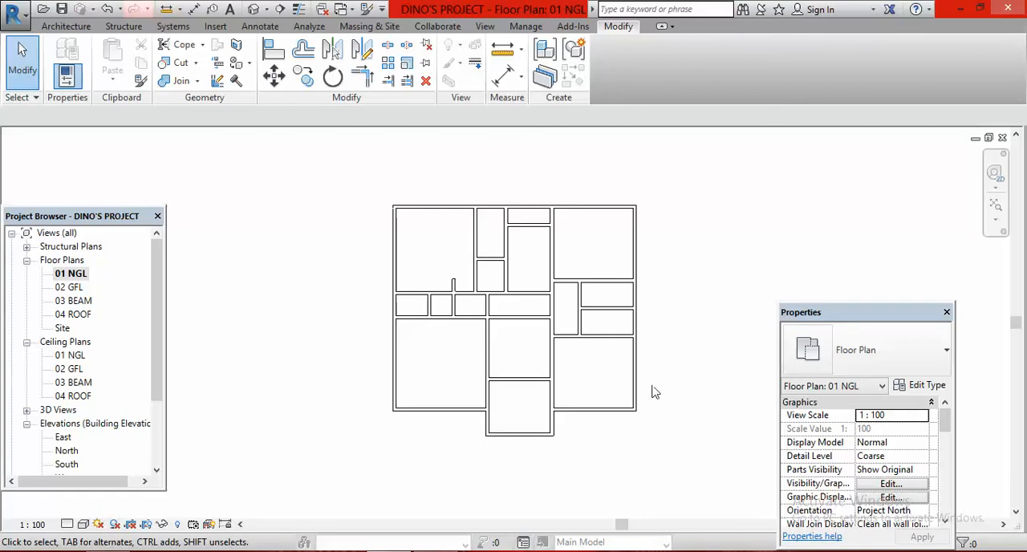
# Open the default 3D view of the bungalow walls and save the project
pyautogui.scroll(1, 646, 363)
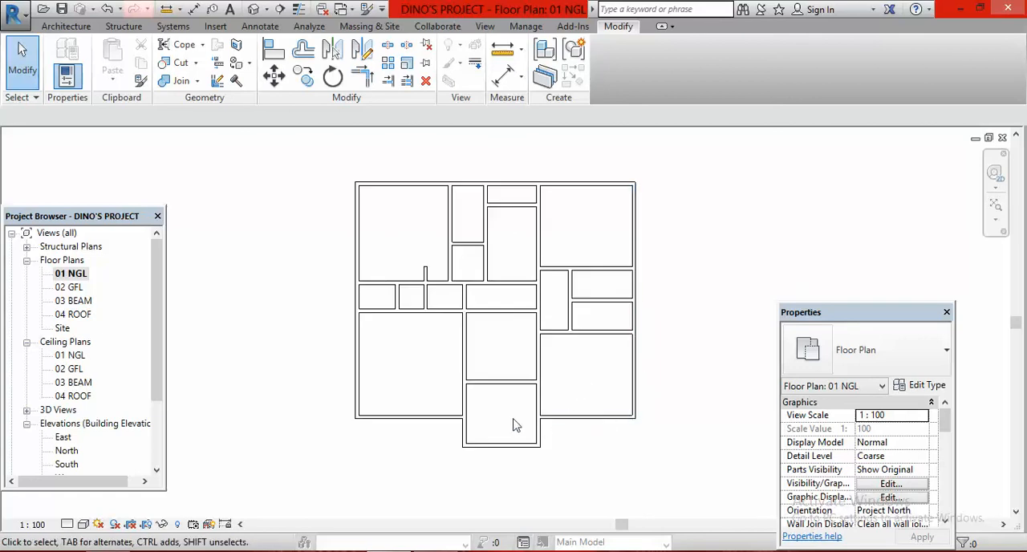
pyautogui.scroll(-1, 518, 417)
pyautogui.scroll(1, 517, 293)
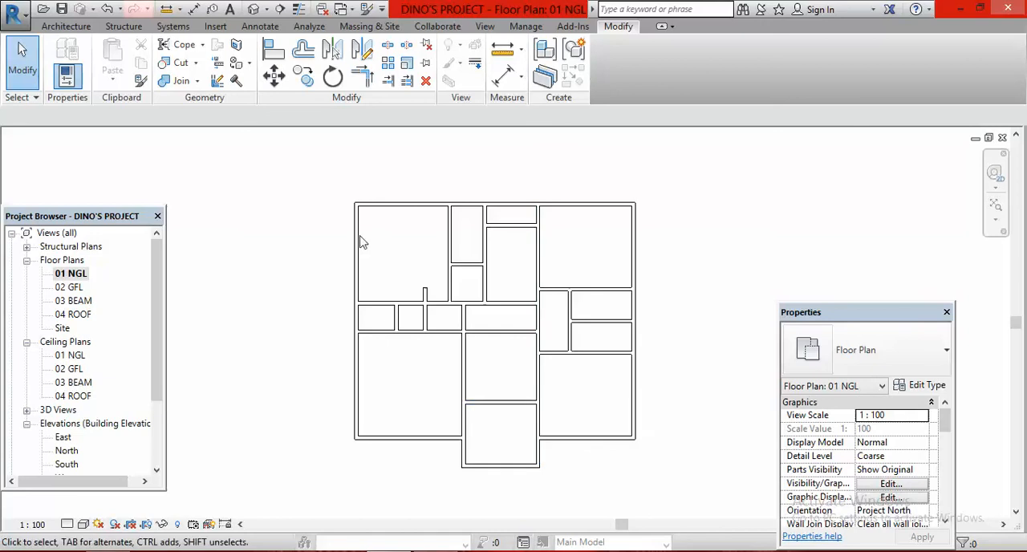
pyautogui.click(253, 12)
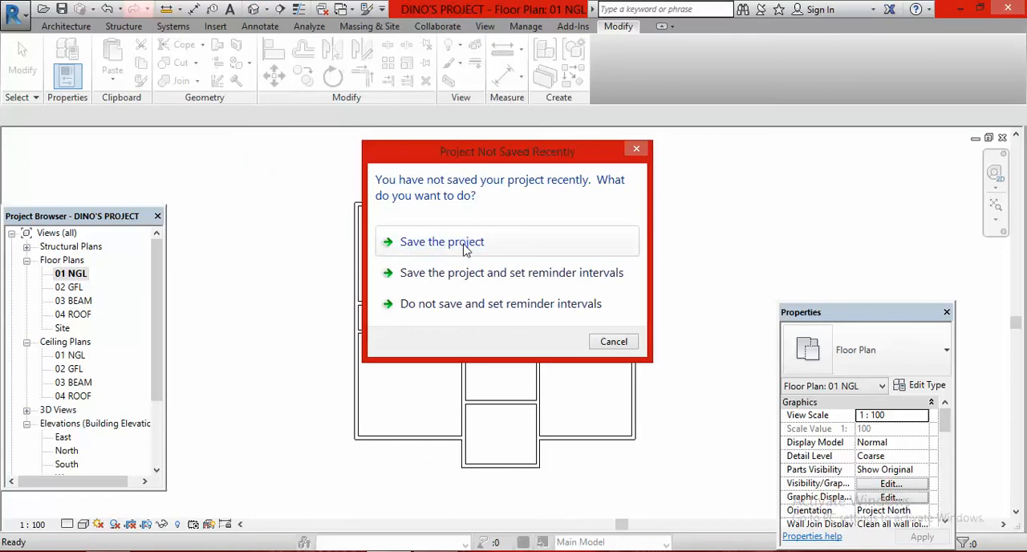
pyautogui.click(466, 247)
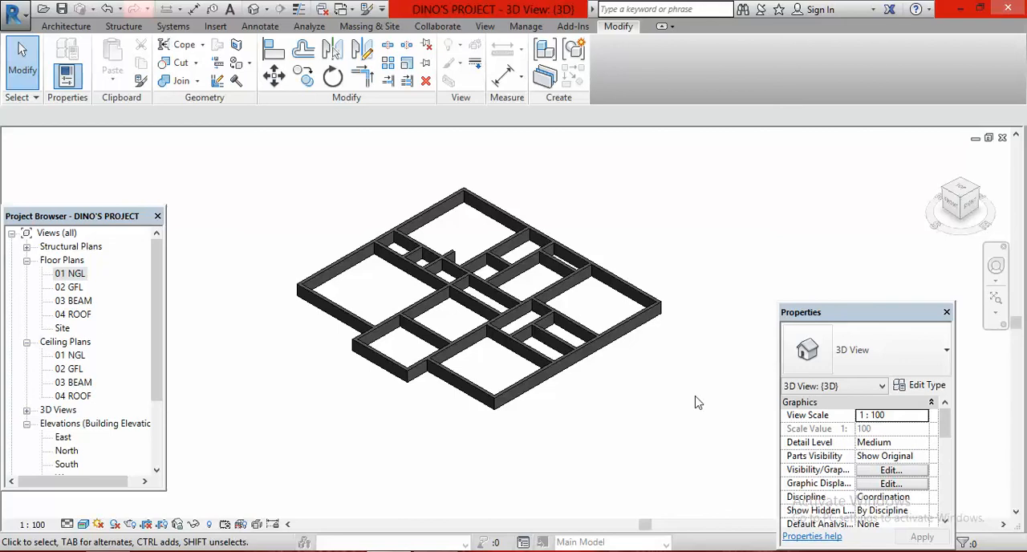
pyautogui.click(882, 551)
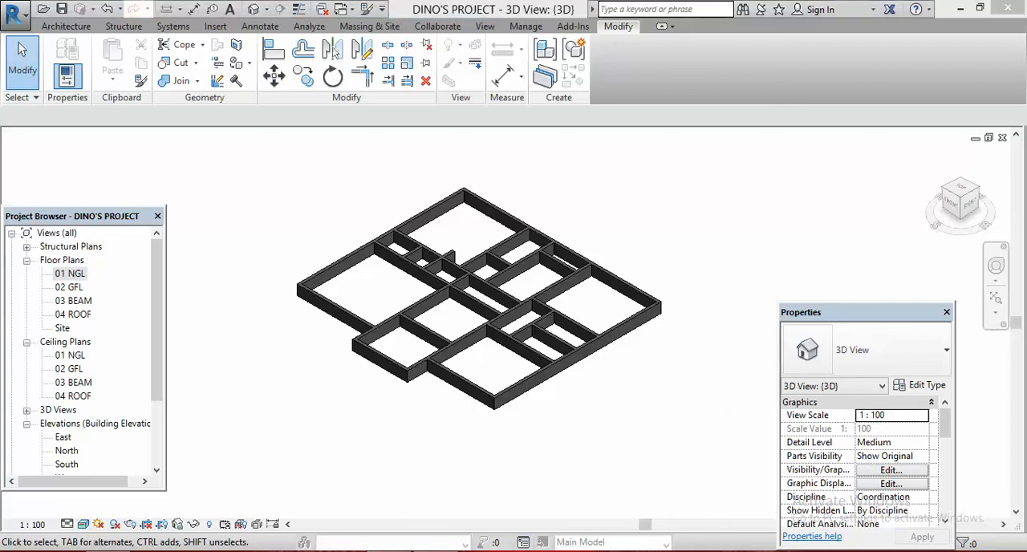